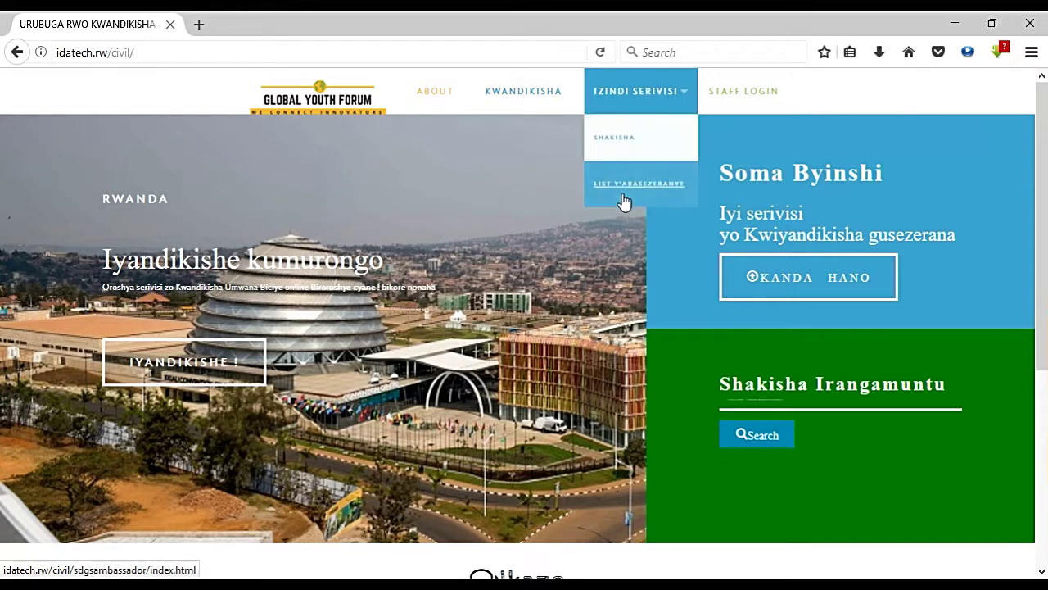
# Step: Go from the public home page to the STAFF LOGIN page at idatech.rw/civil/admin
pyautogui.click(755, 105)
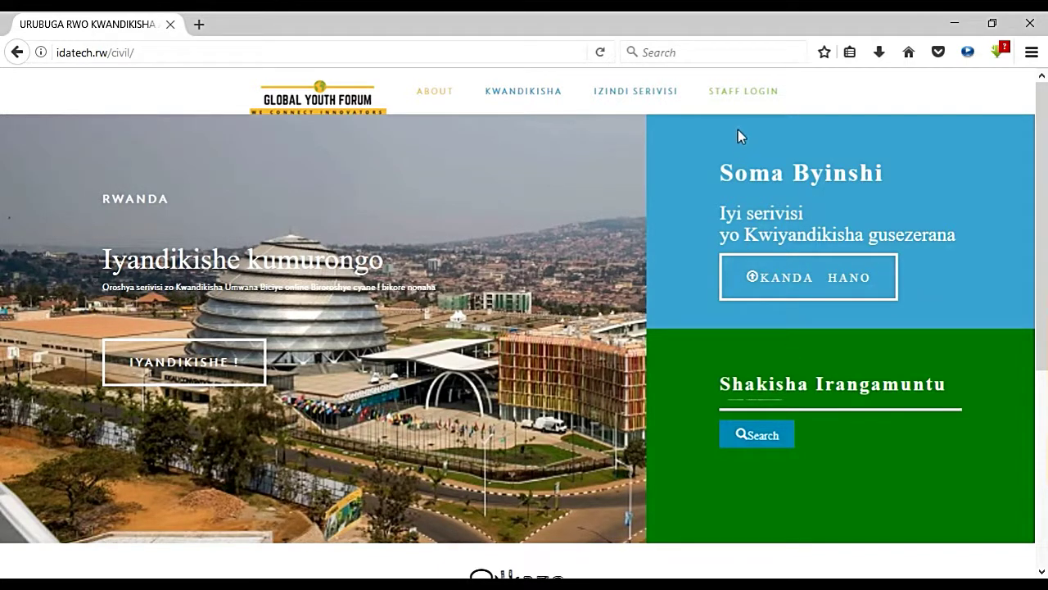
pyautogui.click(732, 105)
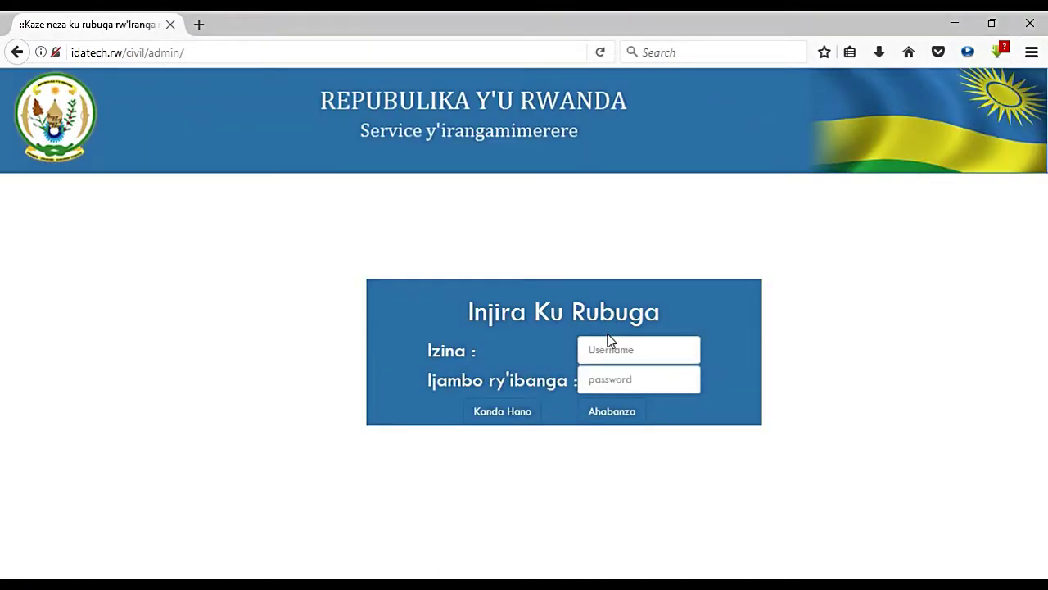
# Step: Log in with the administrator username and password via Kanda Hano
pyautogui.click(609, 351)
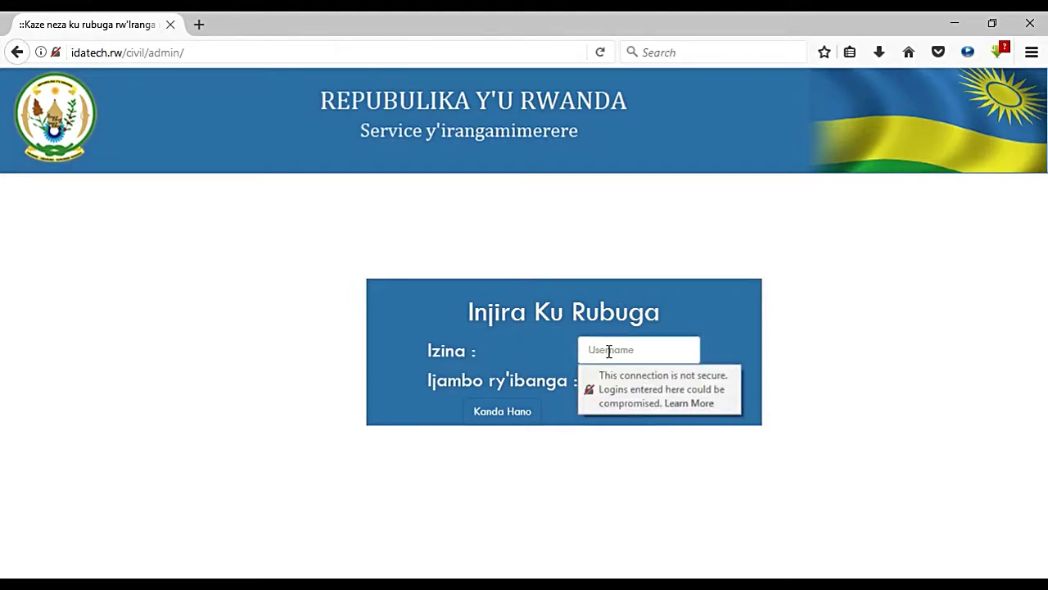
pyautogui.write('admin')
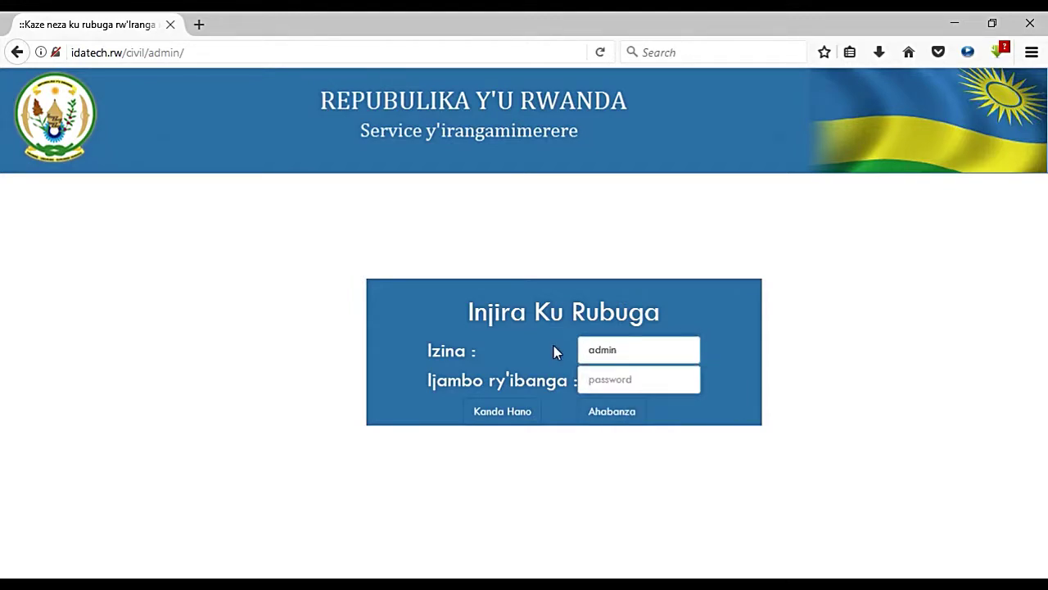
pyautogui.click(614, 382)
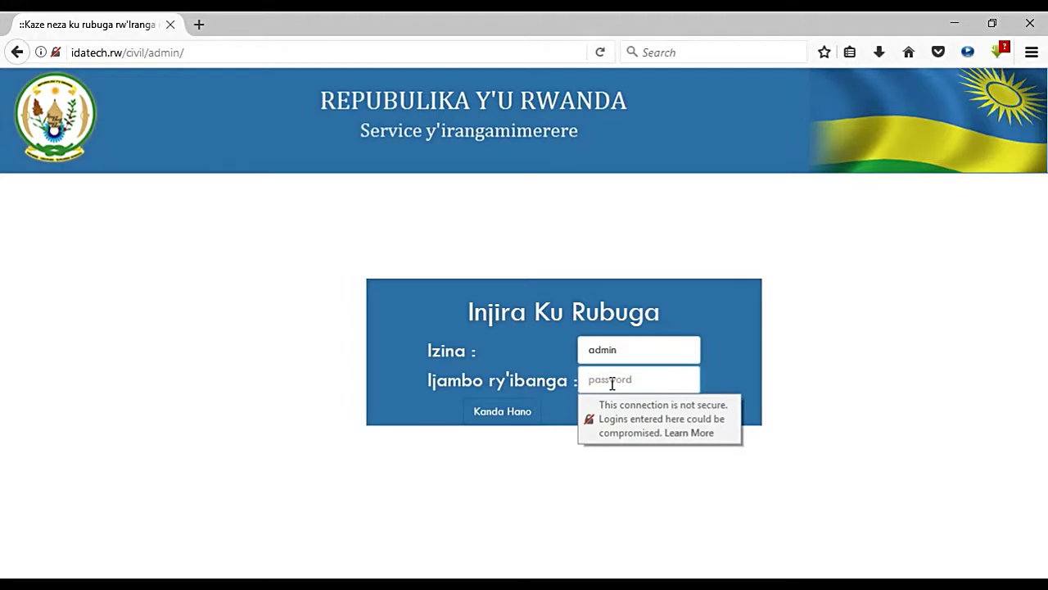
pyautogui.write('a')
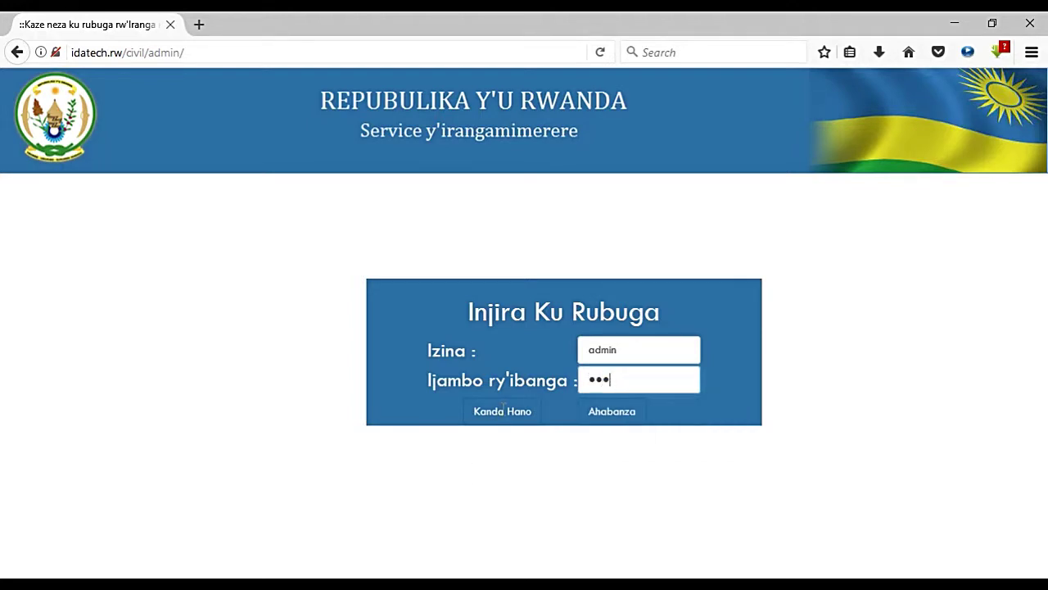
pyautogui.click(502, 414)
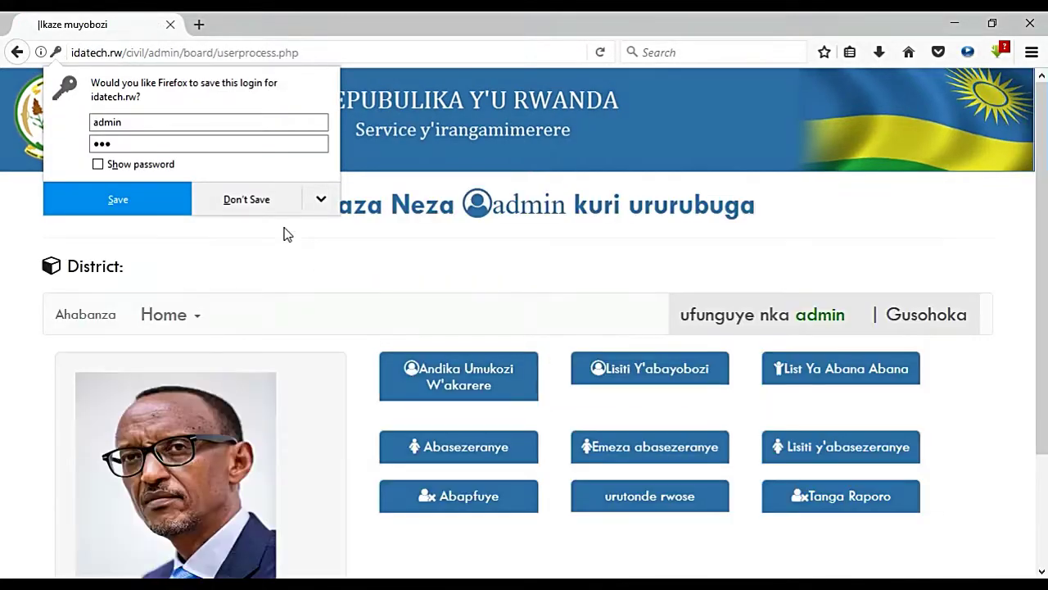
# Step: Decline the browser's save-login offer and open Andika Umukozi W'akarere
pyautogui.click(256, 201)
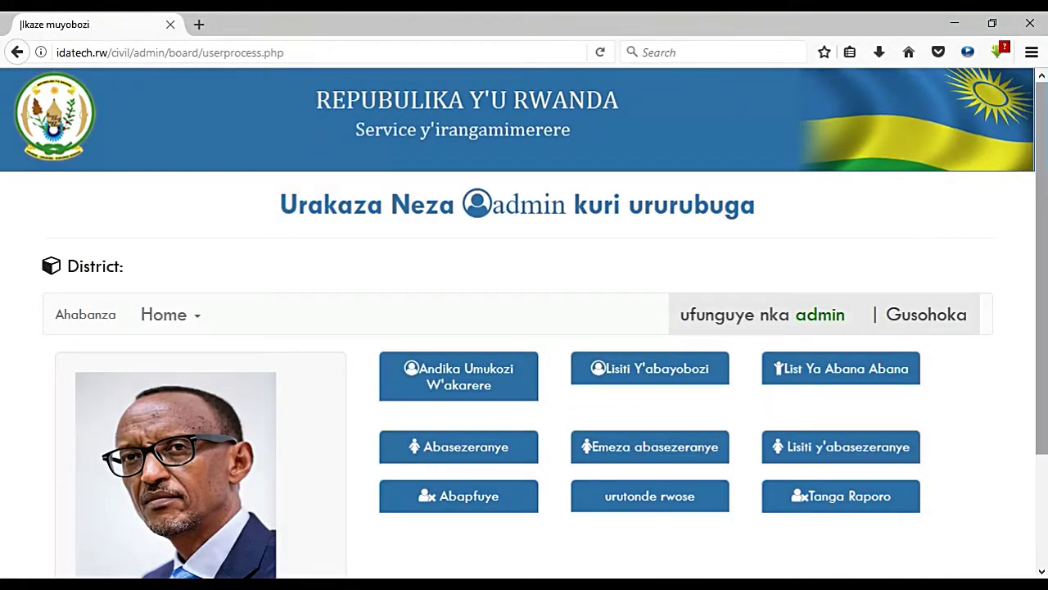
pyautogui.moveTo(1038, 167); pyautogui.dragTo(1045, 305)
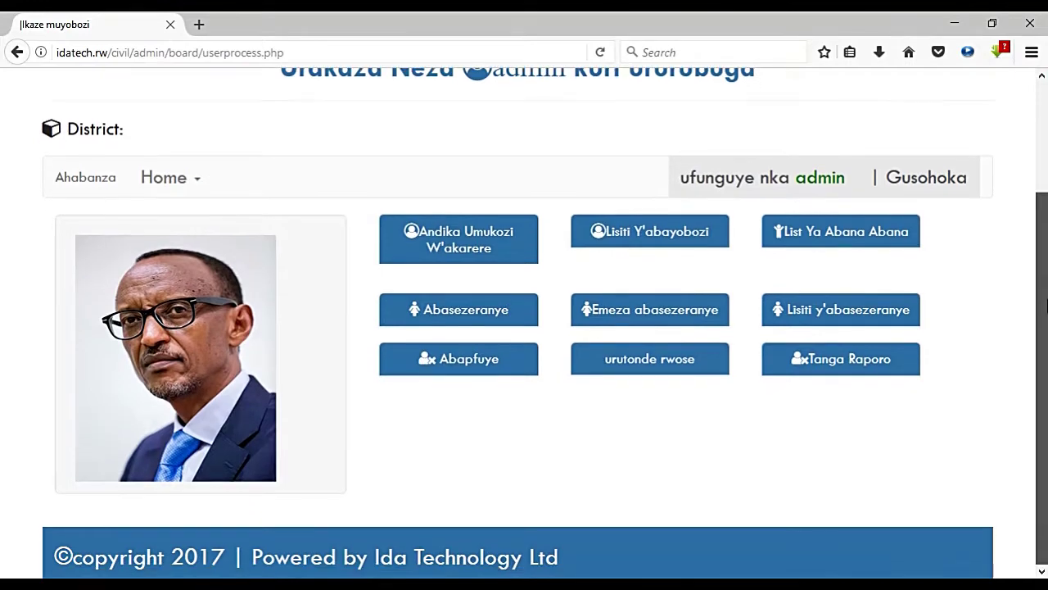
pyautogui.scroll(3, 869, 237)
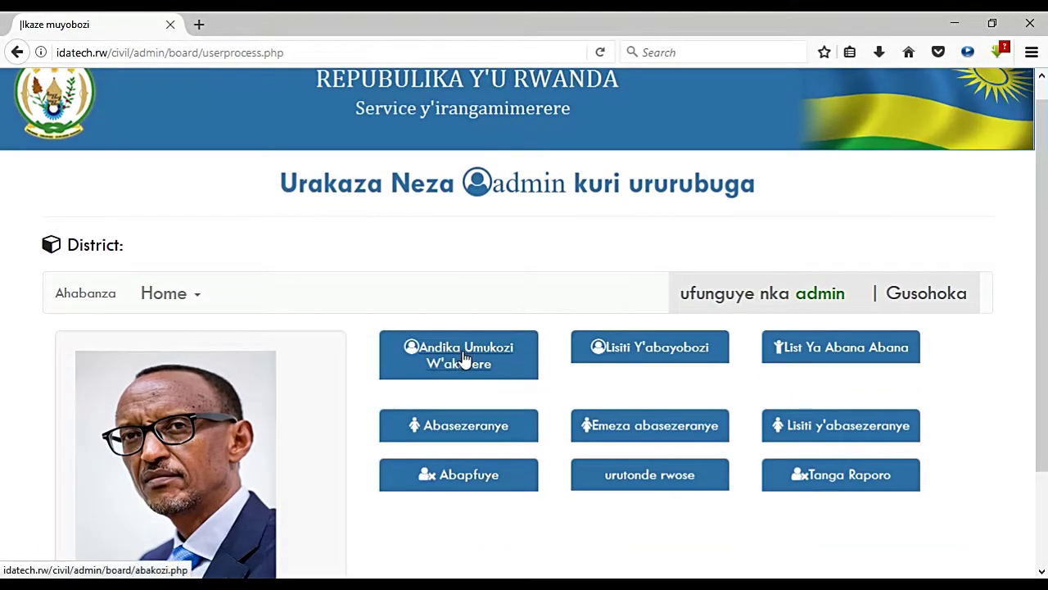
pyautogui.click(458, 366)
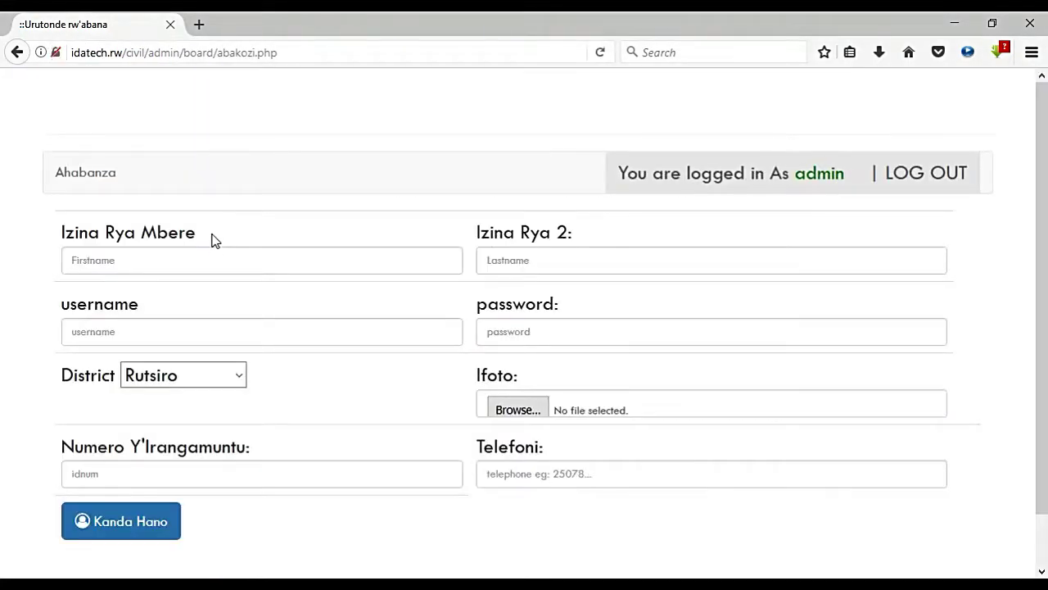
# Step: Enter the employee's first name, last name, username and password
pyautogui.click(151, 255)
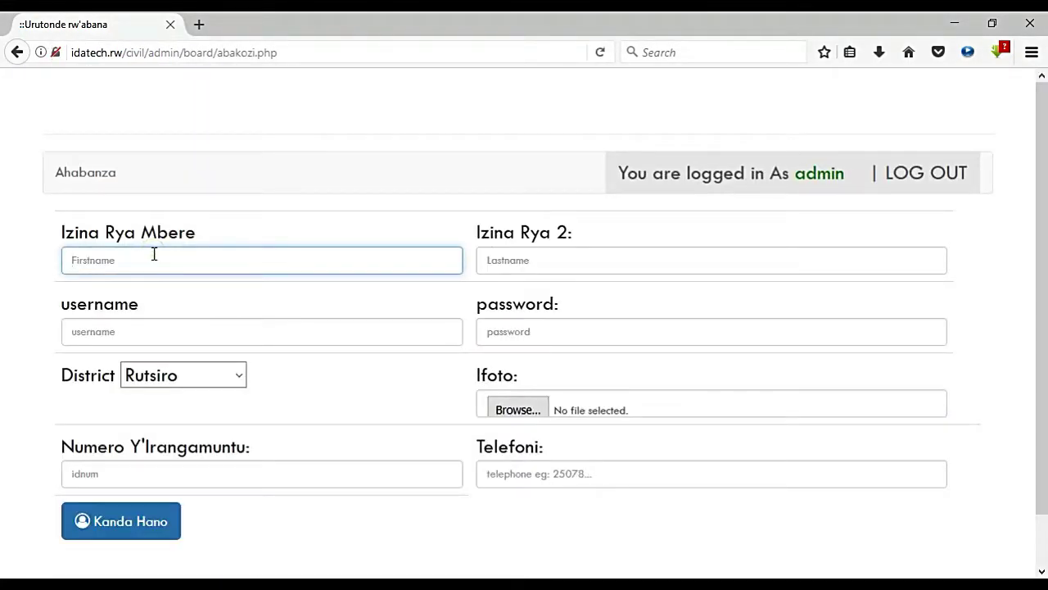
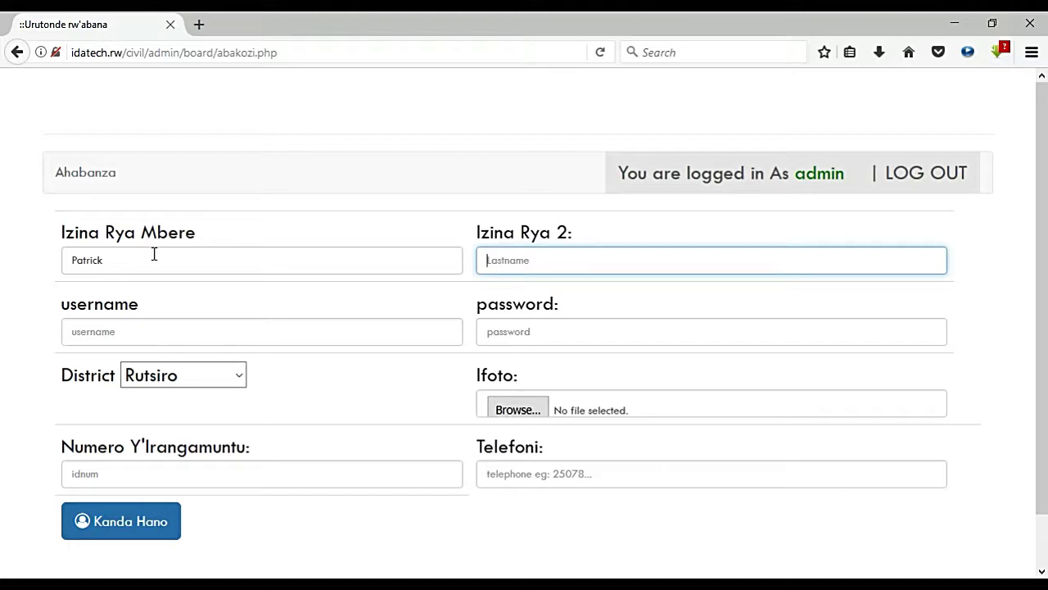
pyautogui.press('Tab')
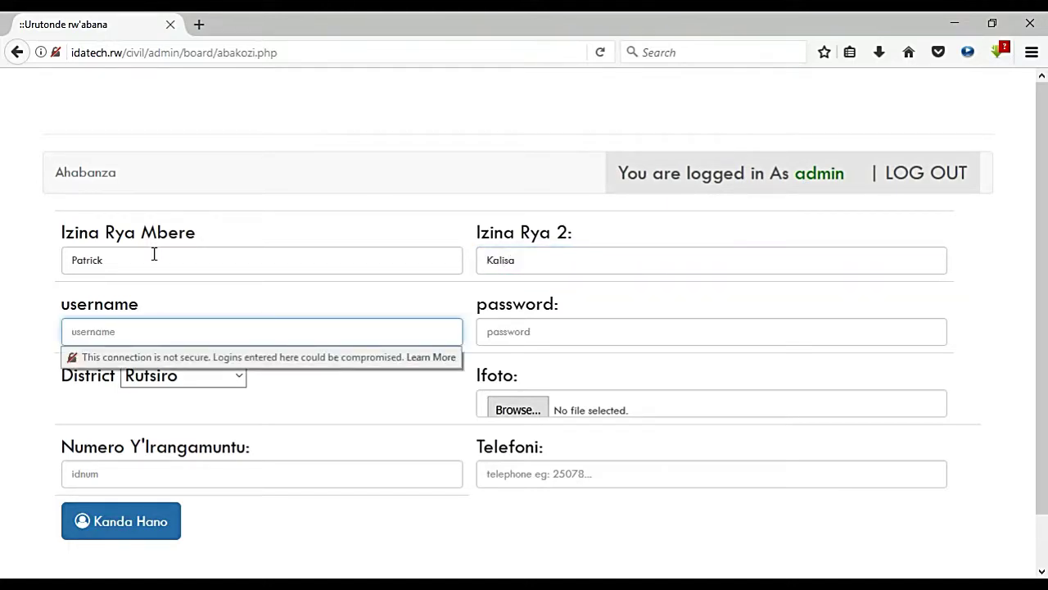
pyautogui.write('kalisa')
pyautogui.press('Tab')
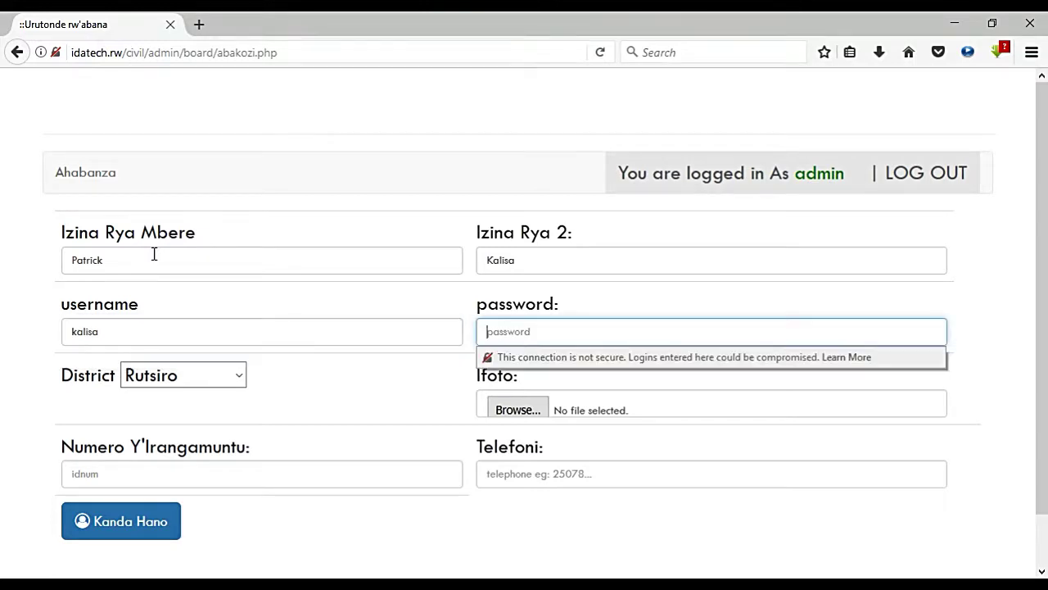
pyautogui.write('1')
# Step: Choose Kicukiro as the employee's district
pyautogui.click(195, 385)
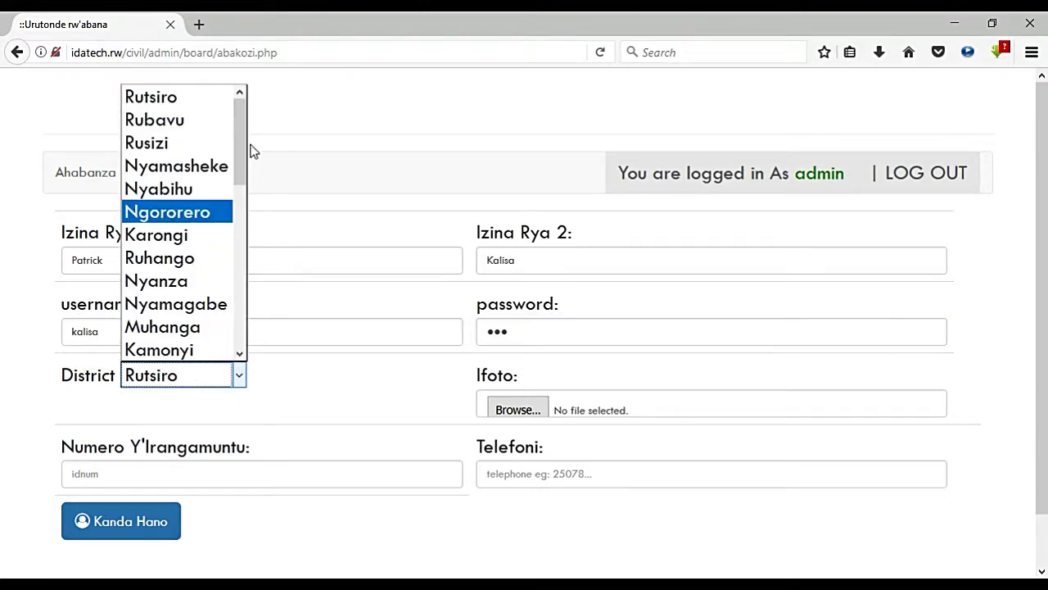
pyautogui.moveTo(238, 143); pyautogui.dragTo(239, 332)
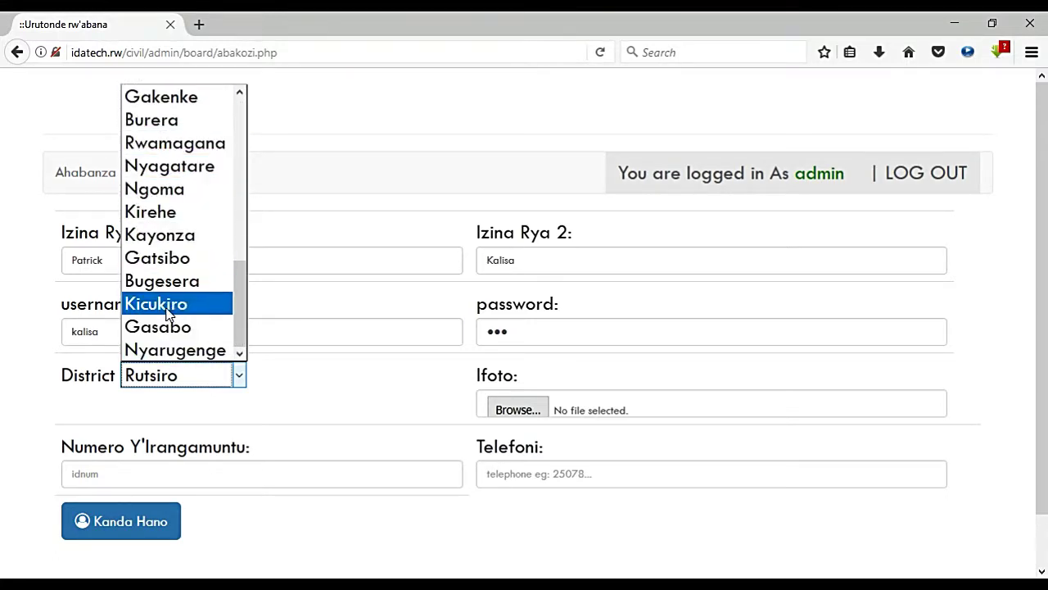
pyautogui.click(163, 304)
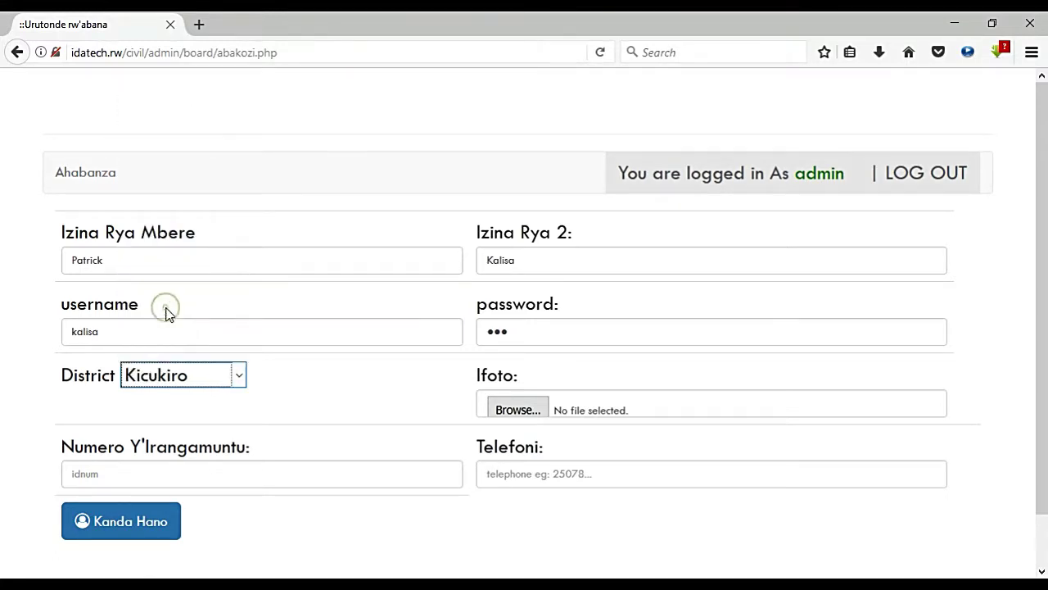
# Step: Attach Young-student.jpg as the employee's photo
pyautogui.click(538, 403)
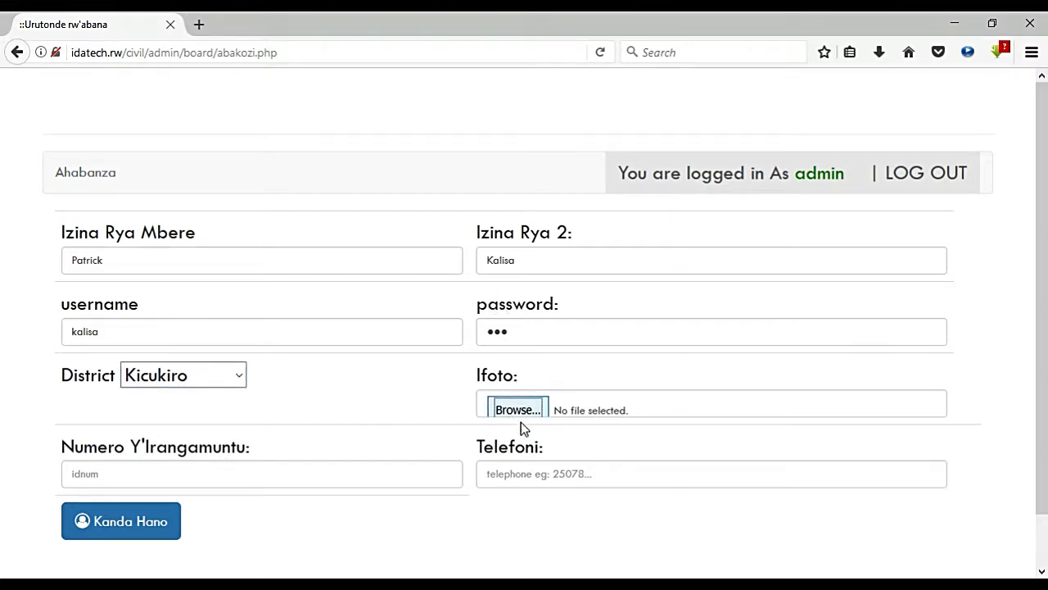
pyautogui.doubleClick(367, 262)
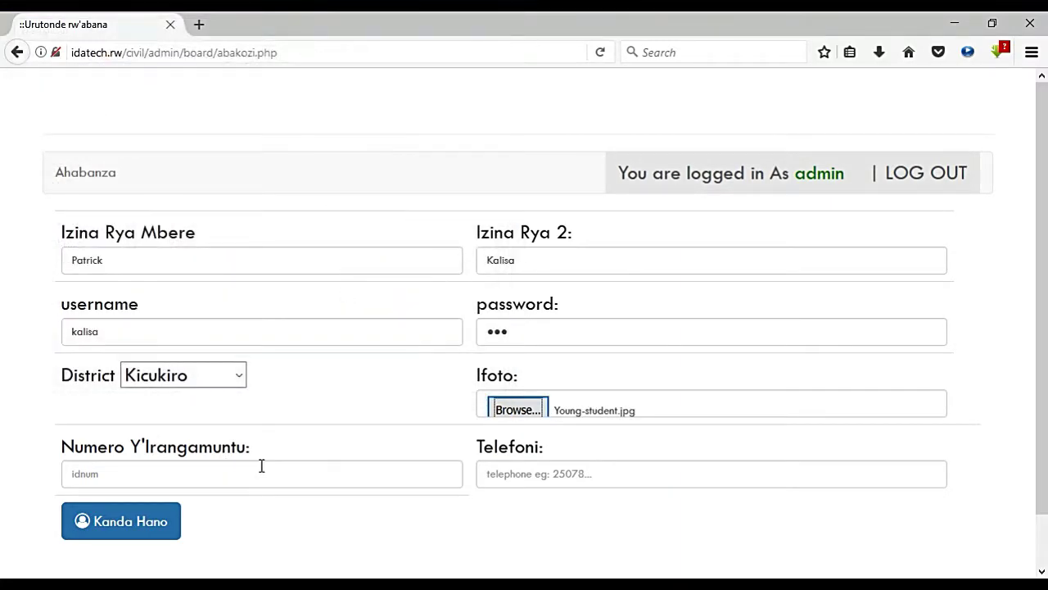
pyautogui.scroll(-2, 1042, 265)
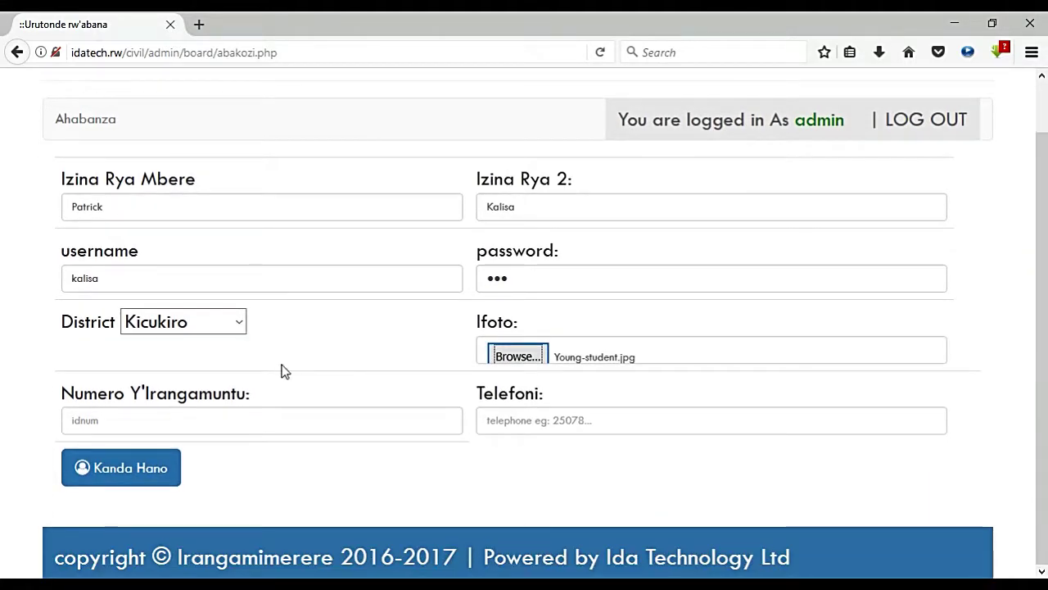
# Step: Enter the national ID and phone number, submit, and decline saving the login
pyautogui.click(192, 410)
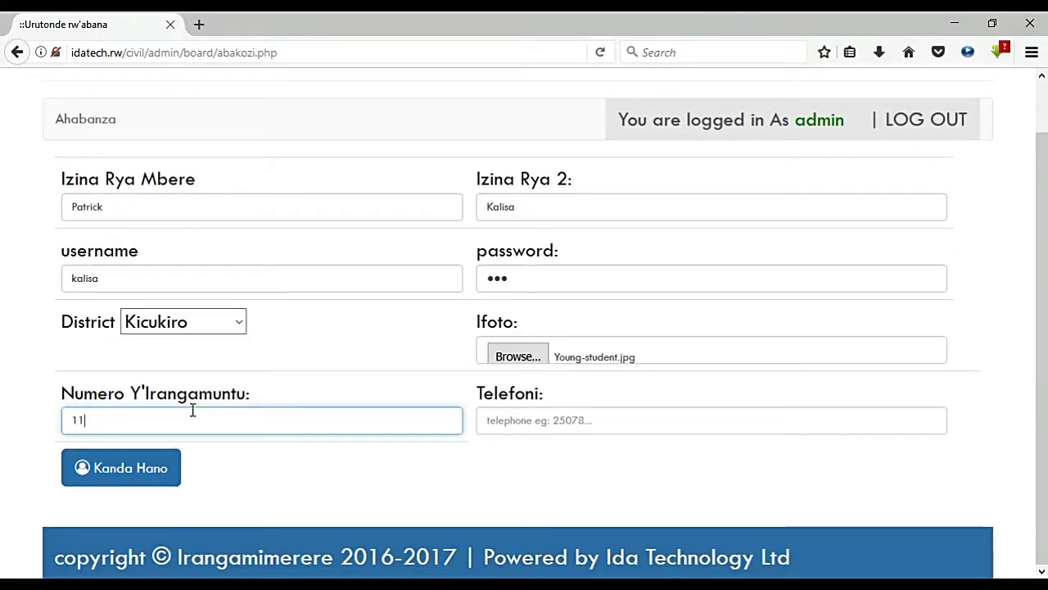
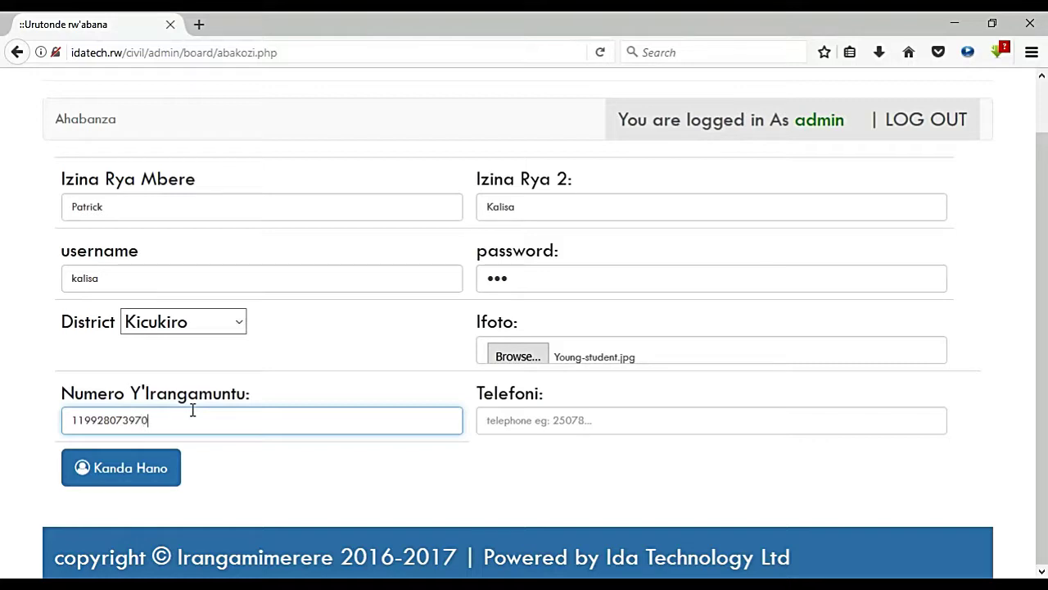
pyautogui.click(569, 415)
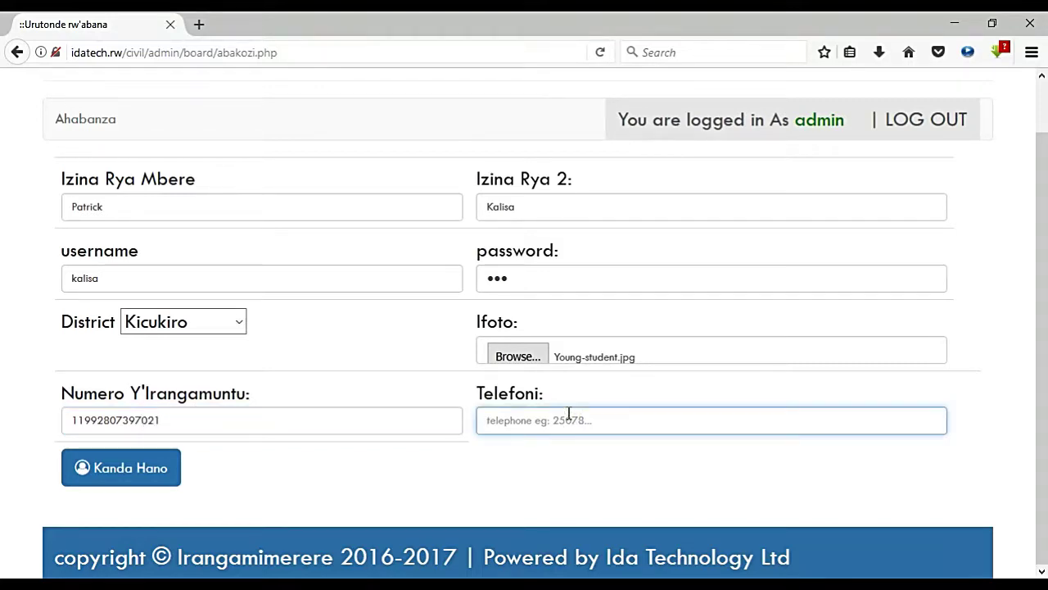
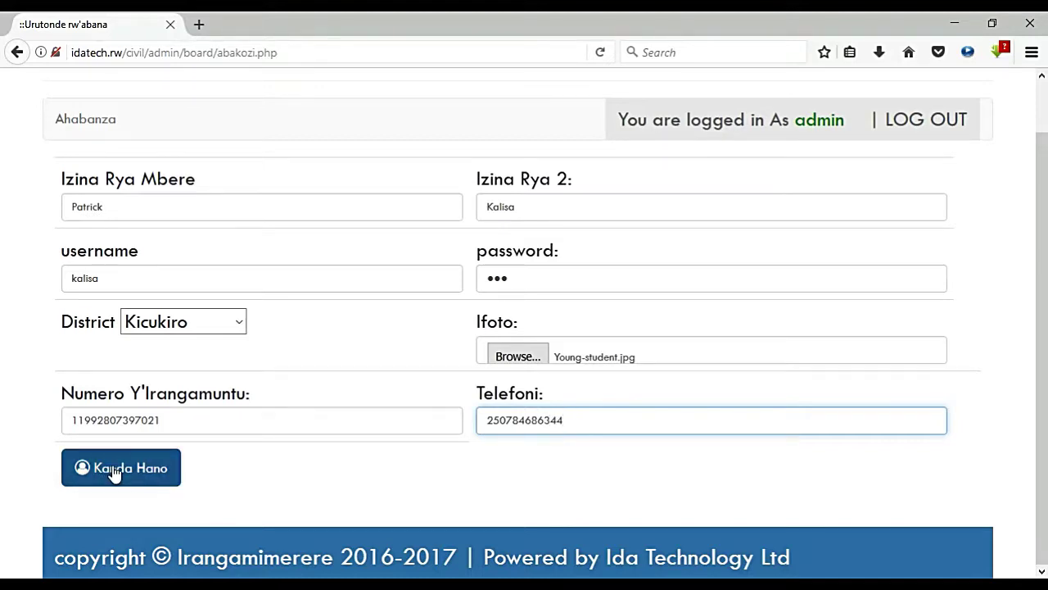
pyautogui.click(110, 473)
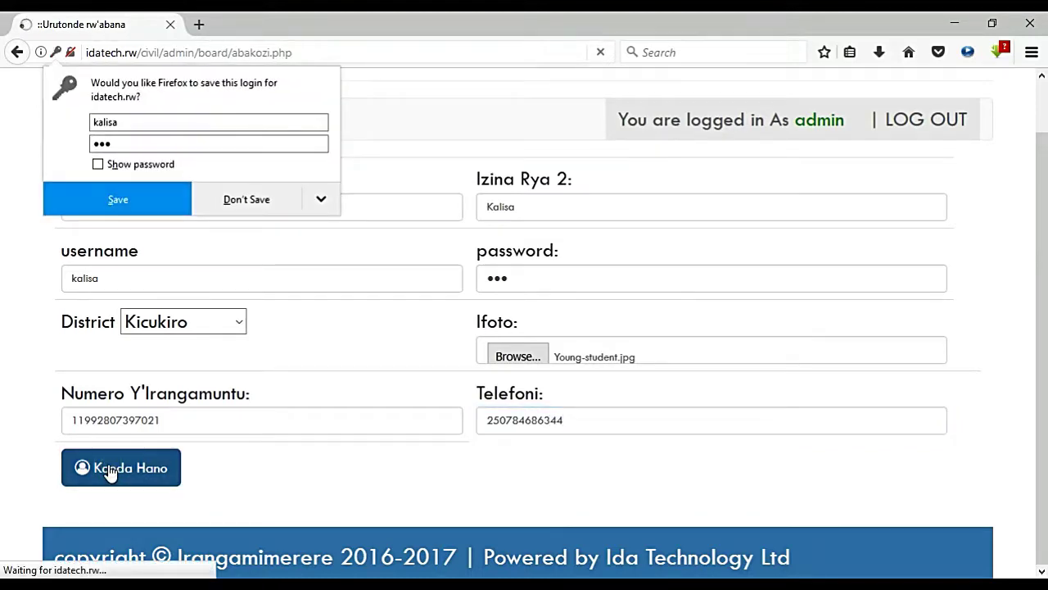
pyautogui.click(272, 202)
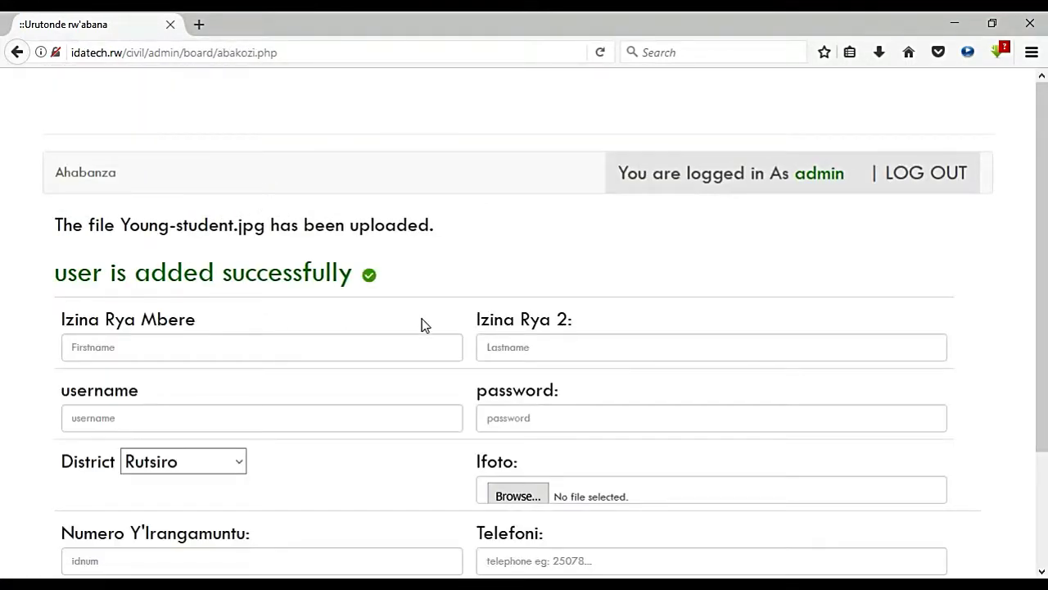
# Step: Log out of the admin account and log in with the new district user's credentials
pyautogui.click(946, 188)
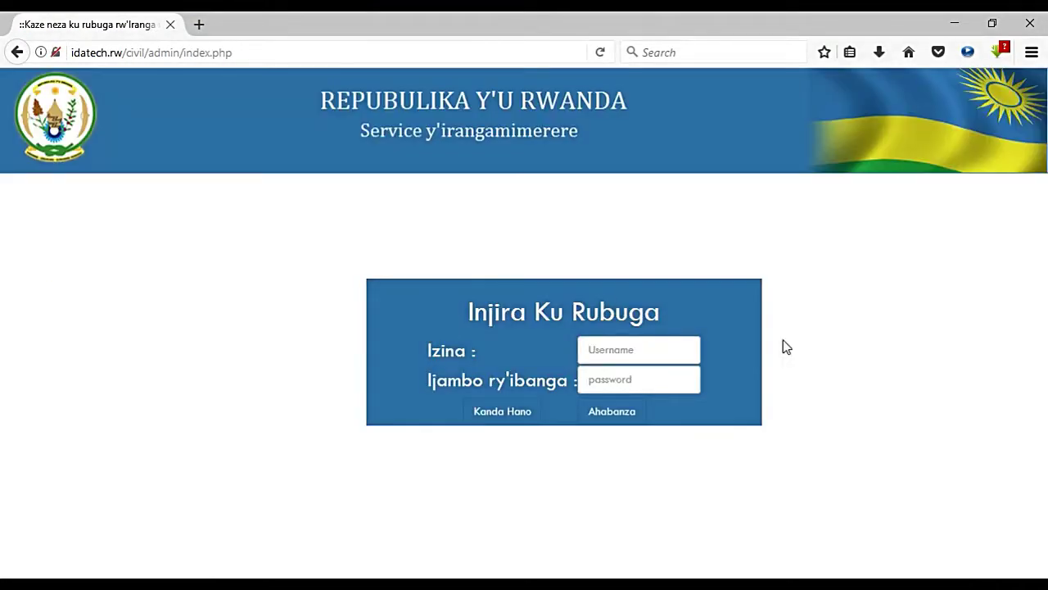
pyautogui.click(659, 351)
pyautogui.write('kalisa')
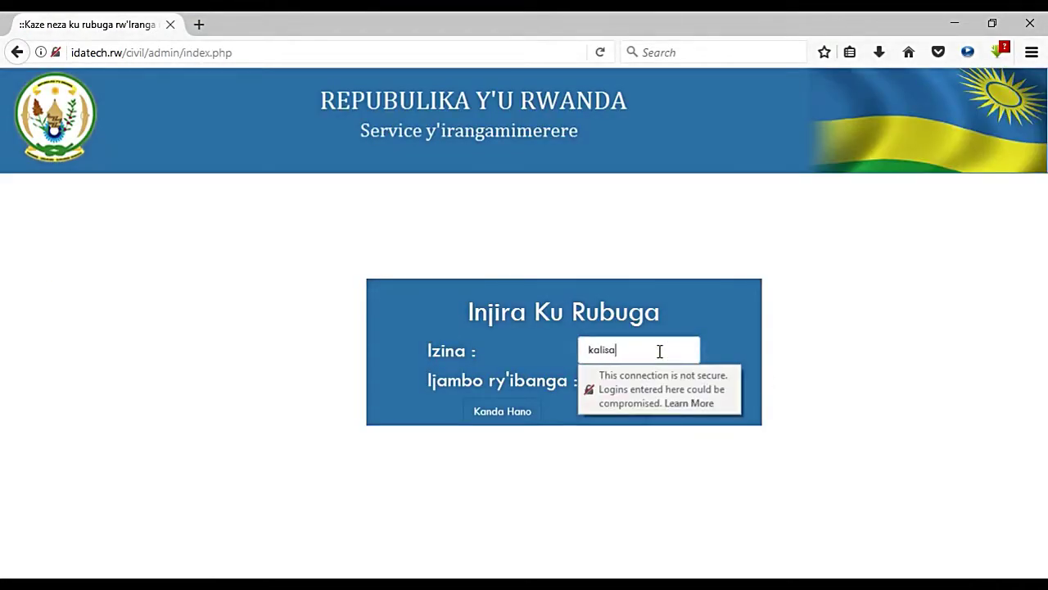
pyautogui.press('Tab')
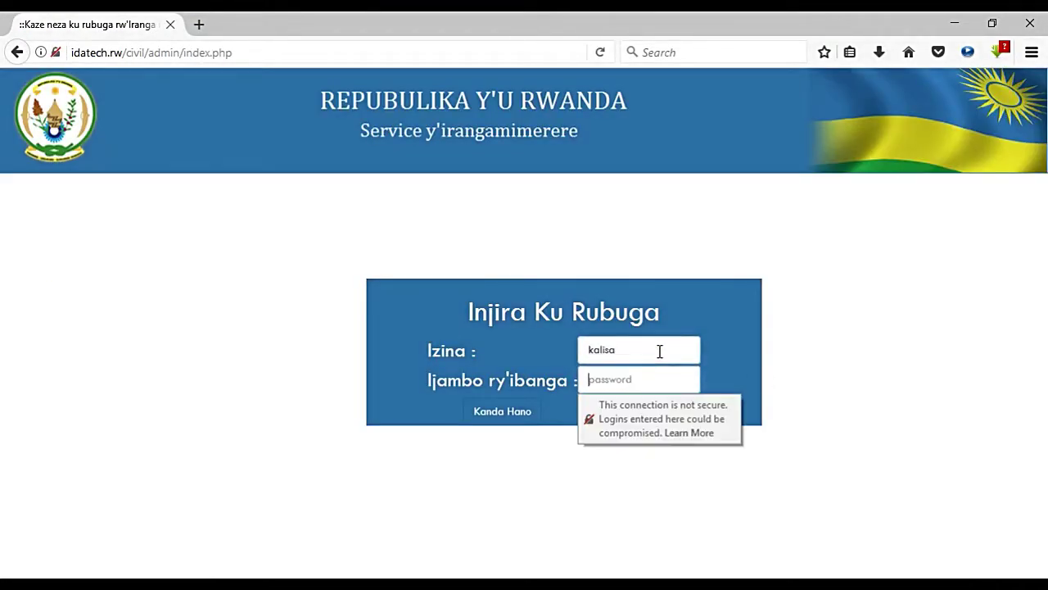
pyautogui.write('123')
pyautogui.press('Return')
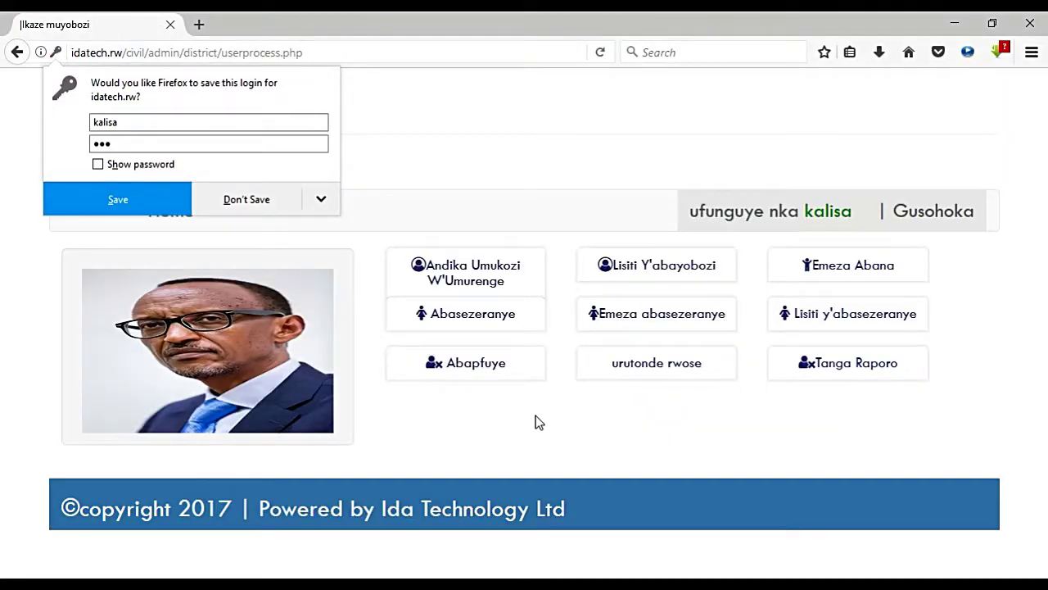
# Step: Dismiss the save-login prompt and open Andika Umukozi W'Umurenge
pyautogui.click(527, 422)
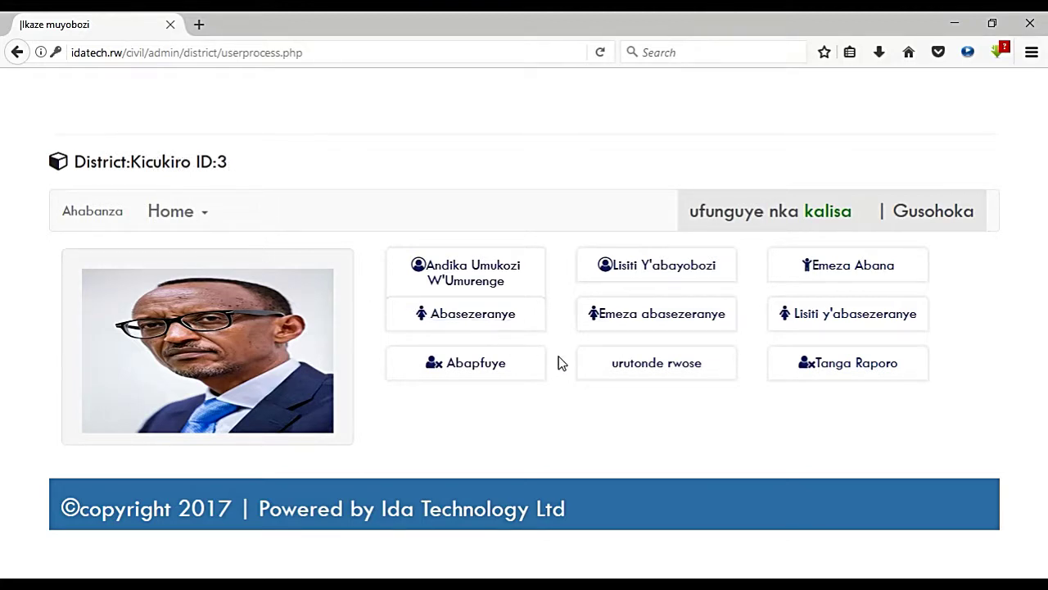
pyautogui.click(468, 272)
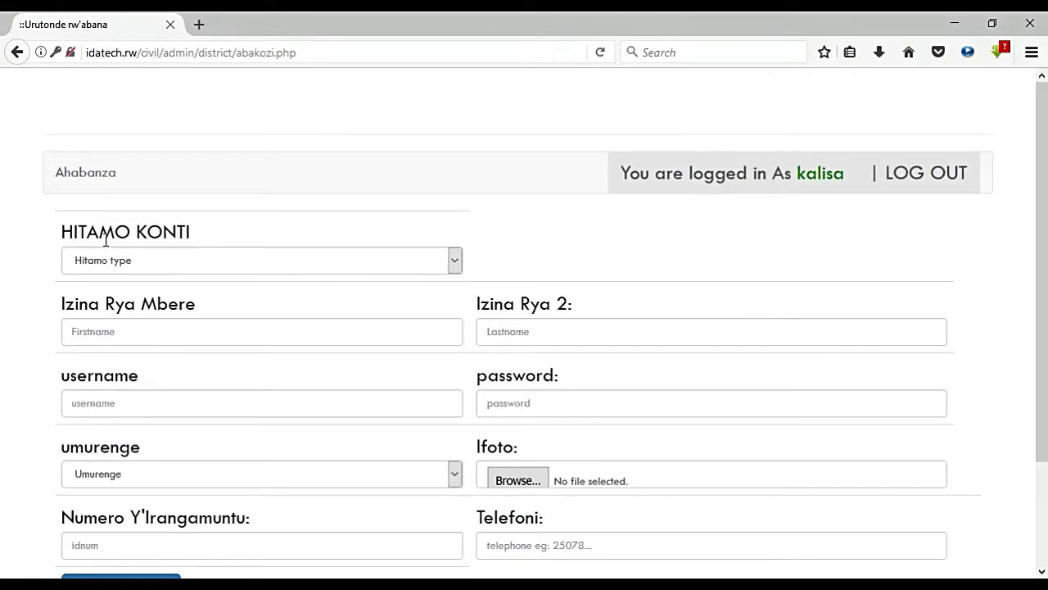
# Step: Set the account type under HITAMO KONTI to Abayobozi
pyautogui.click(456, 260)
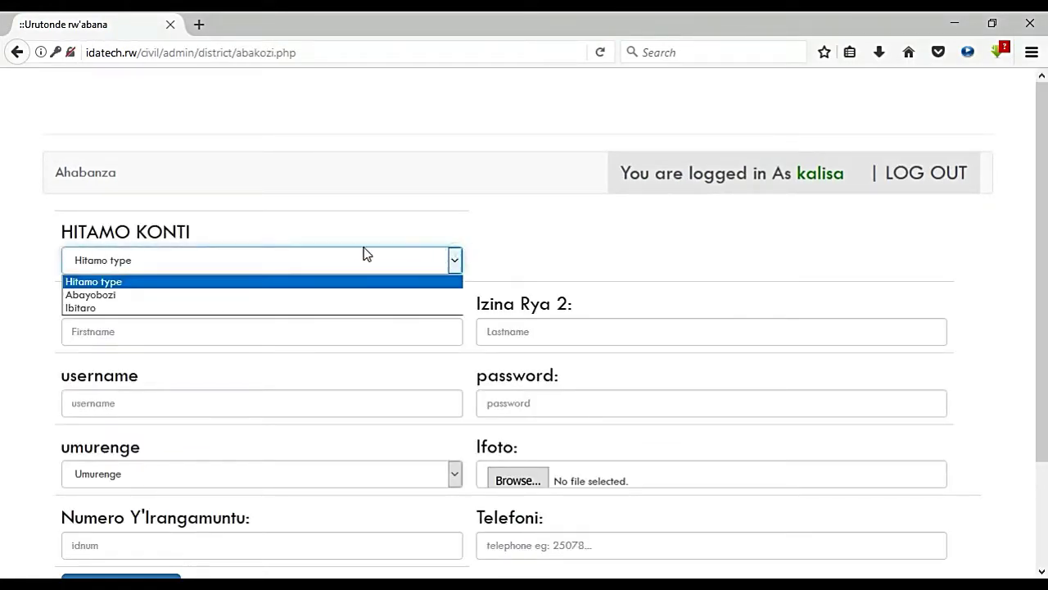
pyautogui.click(90, 308)
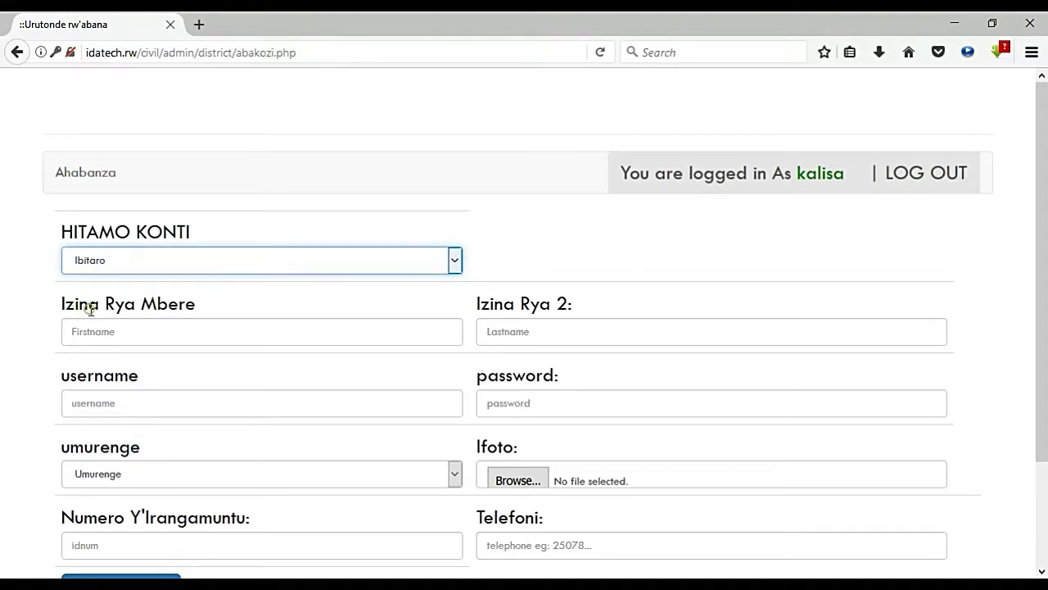
pyautogui.click(456, 262)
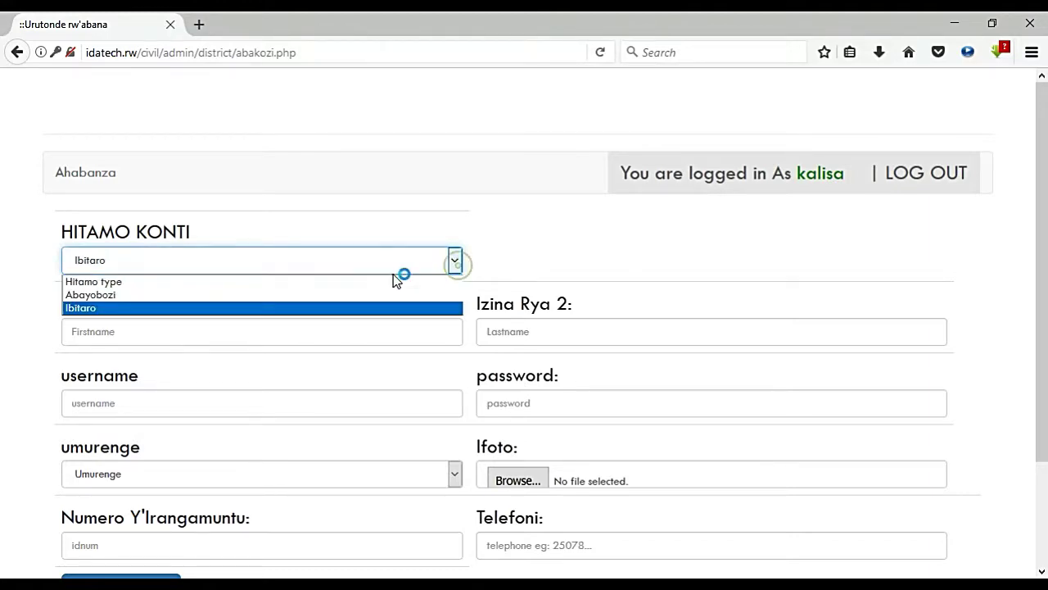
pyautogui.click(287, 295)
# Step: Enter the employee's first name, last name, username and password
pyautogui.click(172, 327)
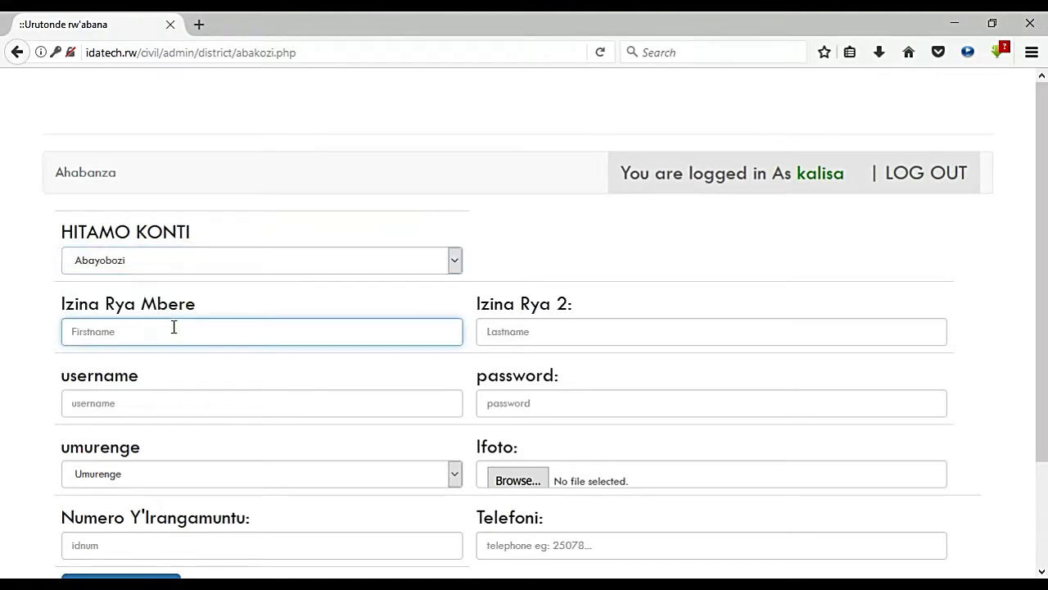
pyautogui.press('Tab')
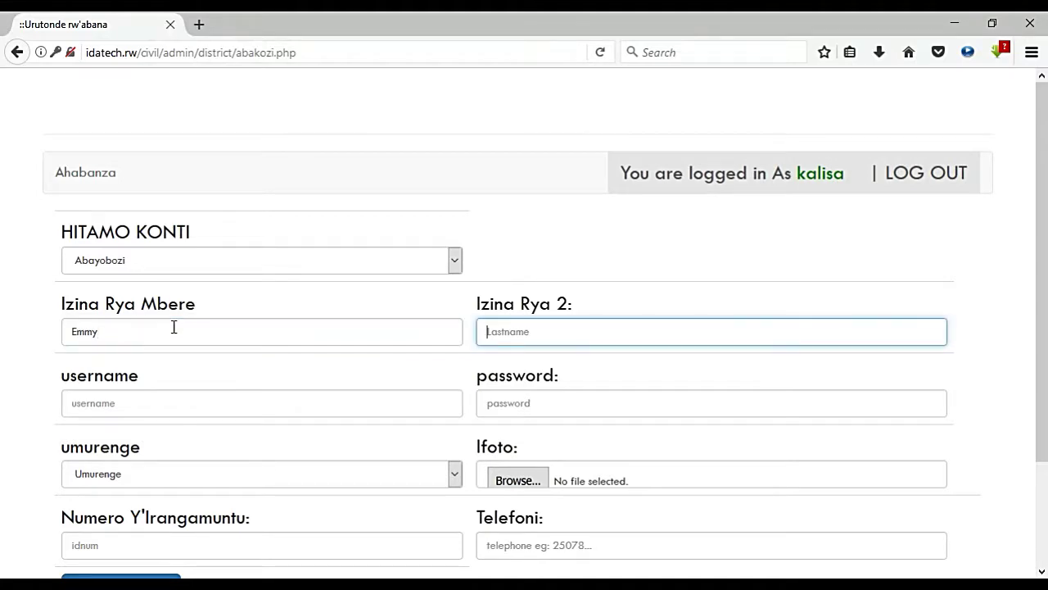
pyautogui.press('Tab')
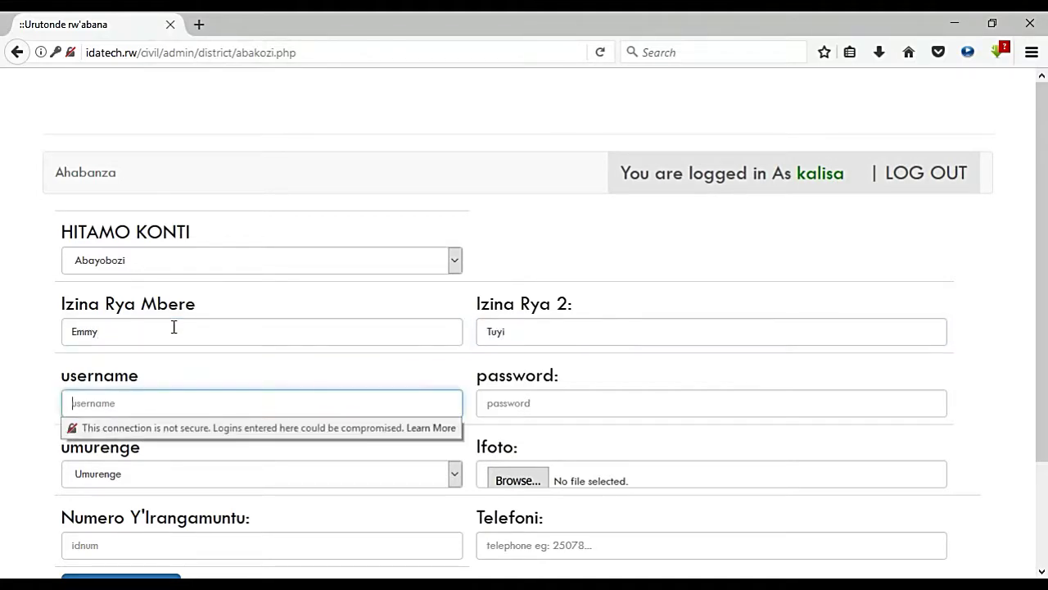
pyautogui.write('T')
pyautogui.press('BackSpace')
pyautogui.press('BackSpace')
pyautogui.press('BackSpace')
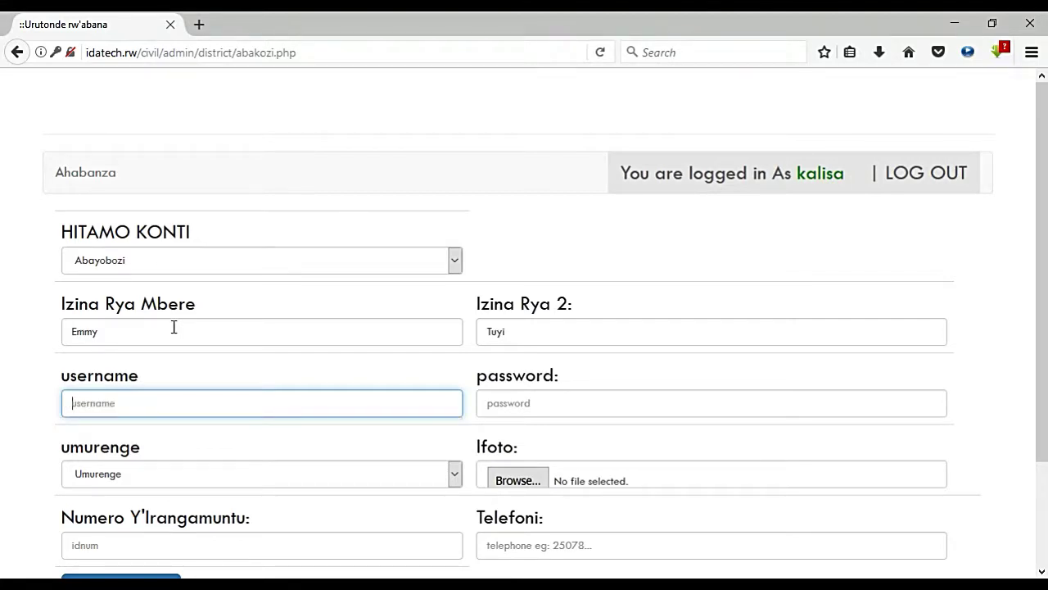
pyautogui.write('tuyi')
pyautogui.press('Tab')
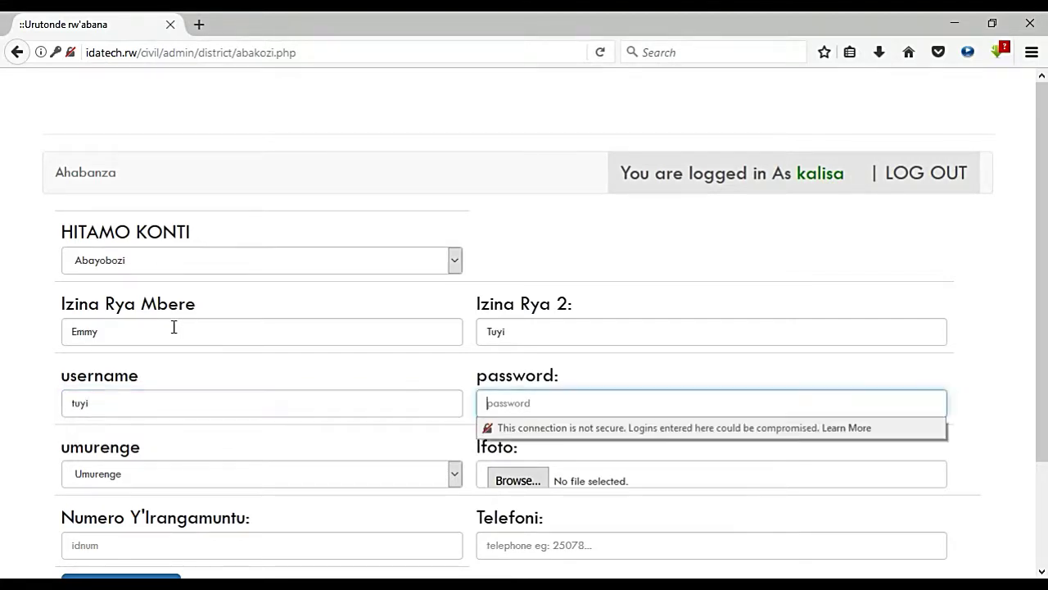
pyautogui.write('123')
# Step: Select Kanombe as the sector and attach photo 3.PNG
pyautogui.click(240, 476)
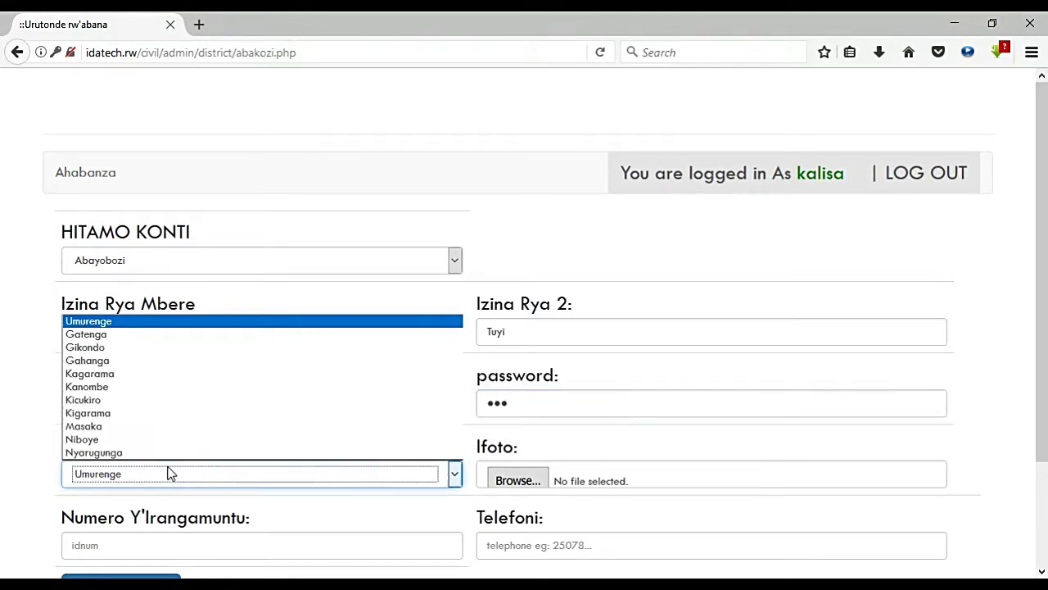
pyautogui.click(134, 389)
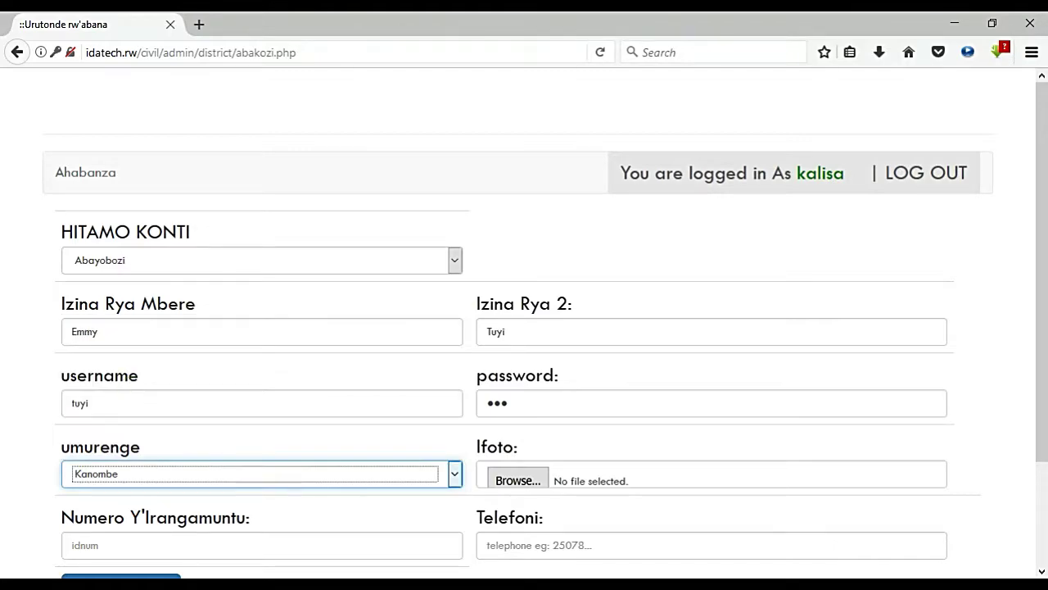
pyautogui.click(518, 479)
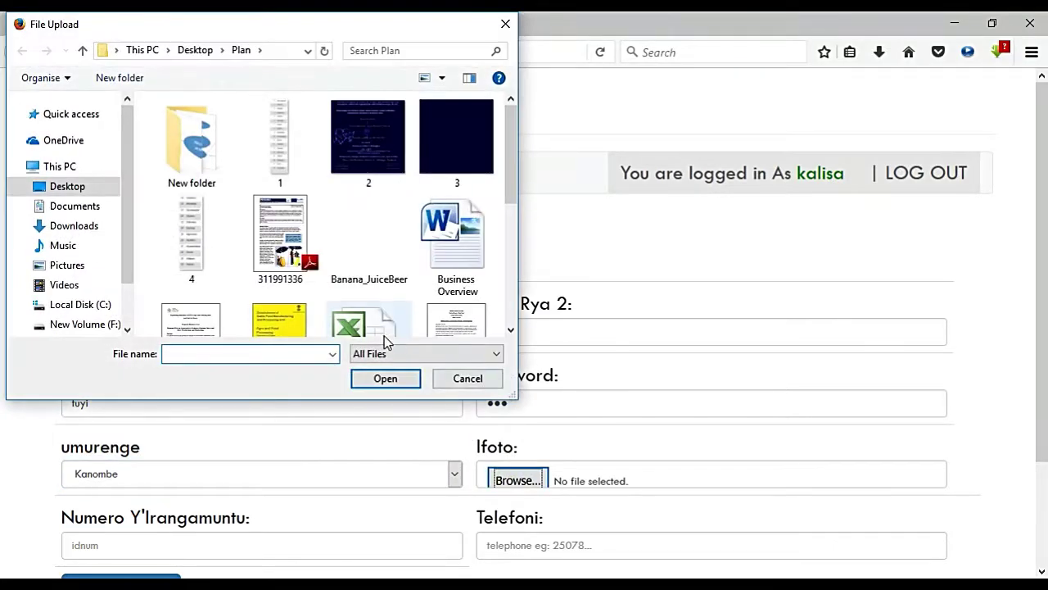
pyautogui.doubleClick(456, 138)
# Step: Enter the national ID and phone number, then submit the employee
pyautogui.scroll(-3, 1030, 250)
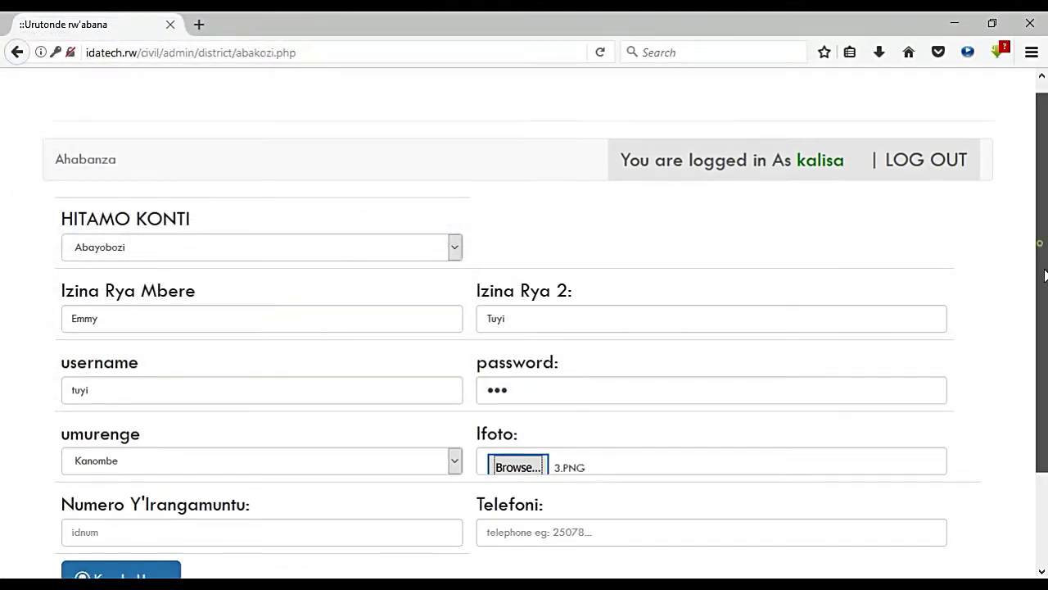
pyautogui.click(96, 415)
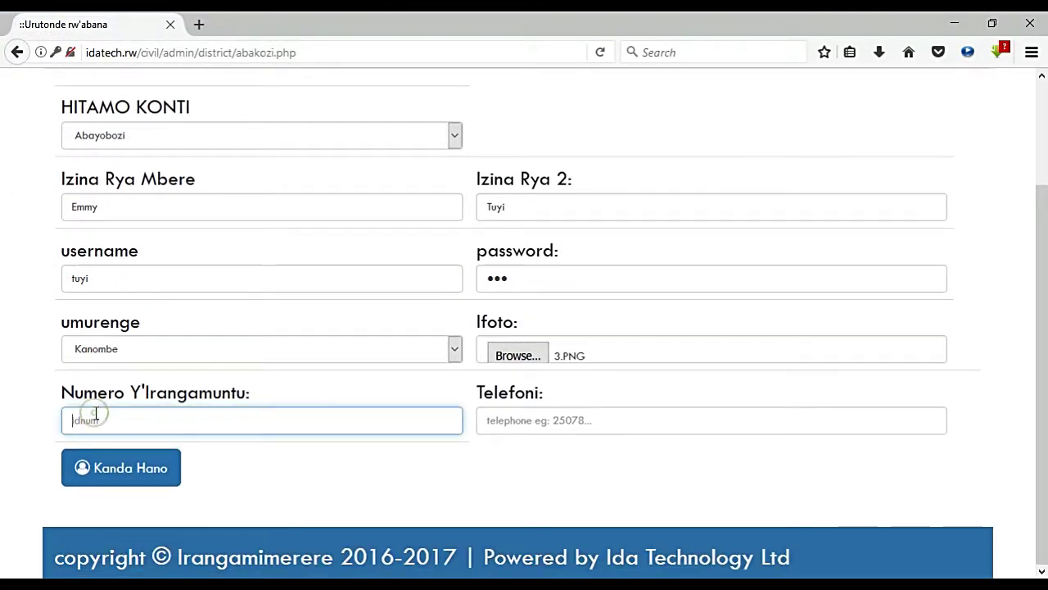
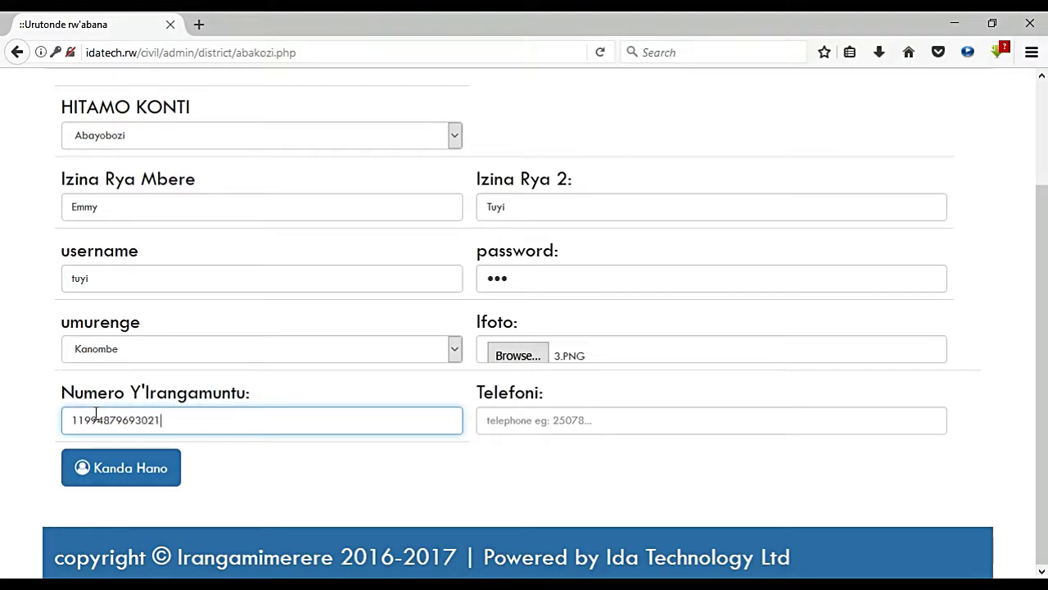
pyautogui.click(544, 421)
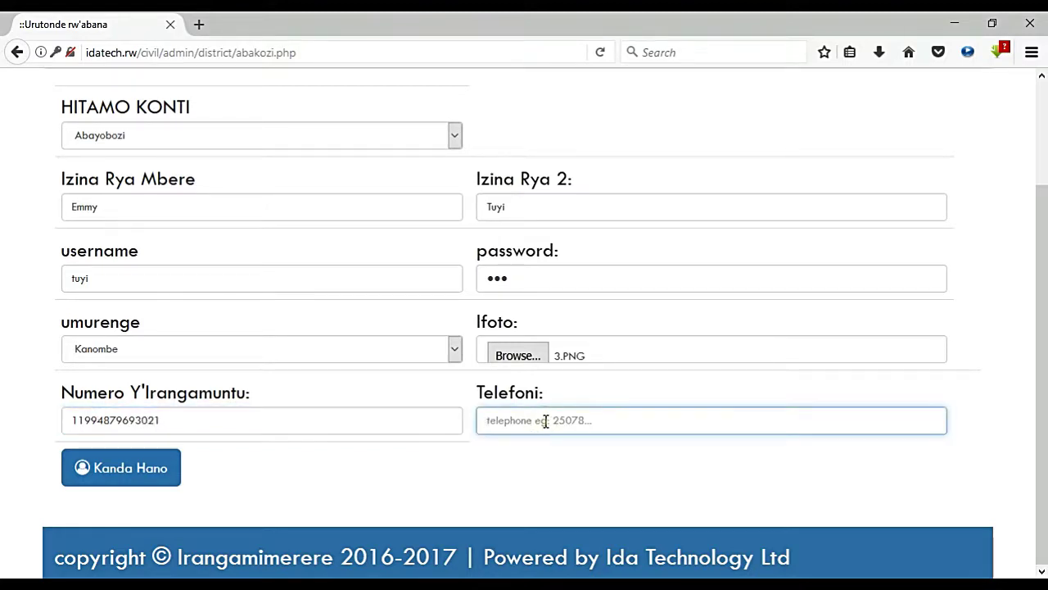
pyautogui.click(142, 477)
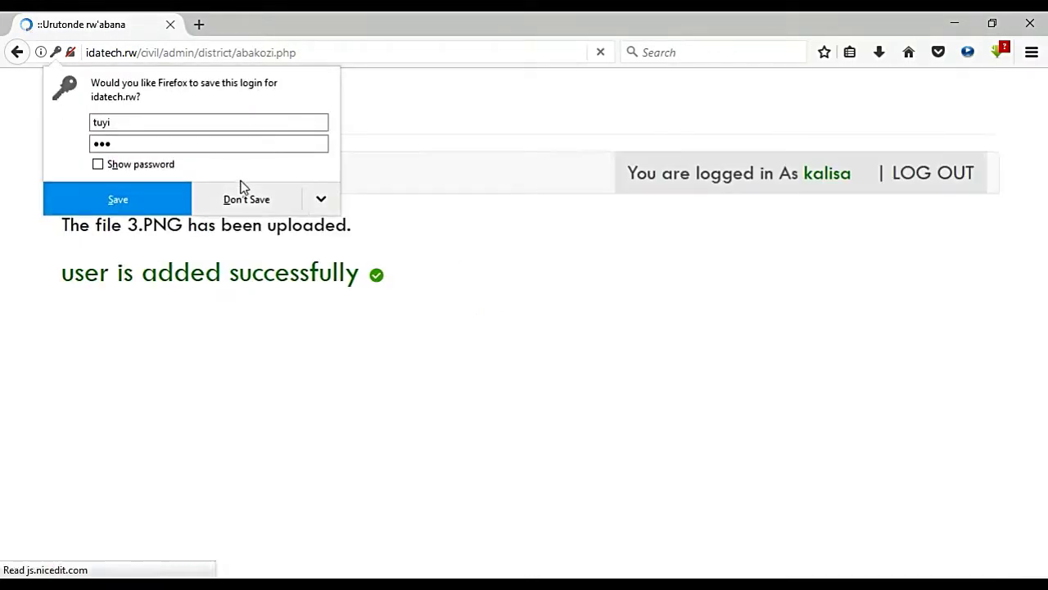
# Step: Decline saving the login and log out of the district account
pyautogui.click(242, 197)
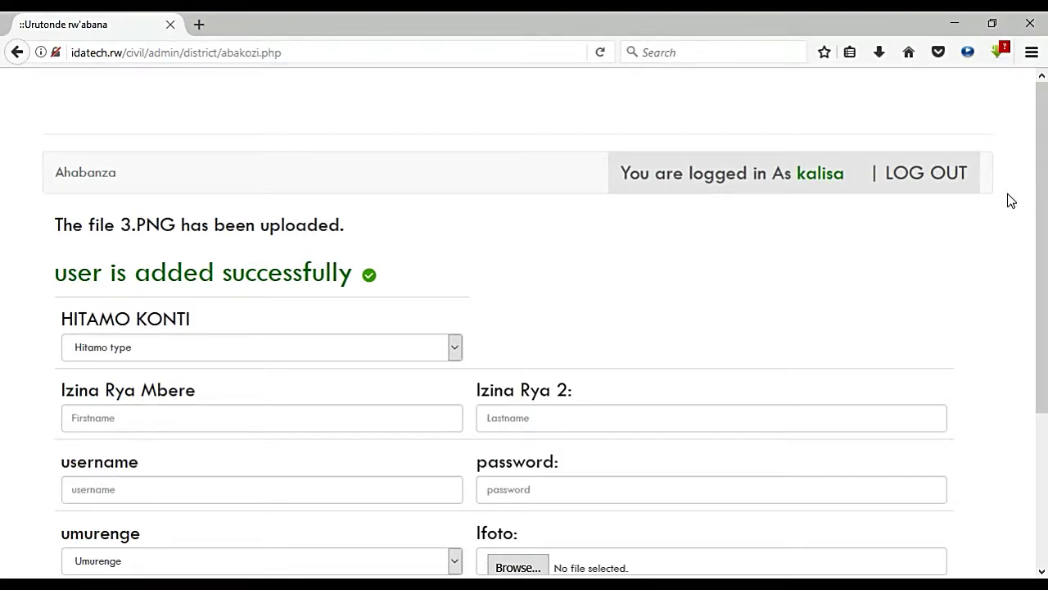
pyautogui.moveTo(1038, 188); pyautogui.dragTo(1043, 393)
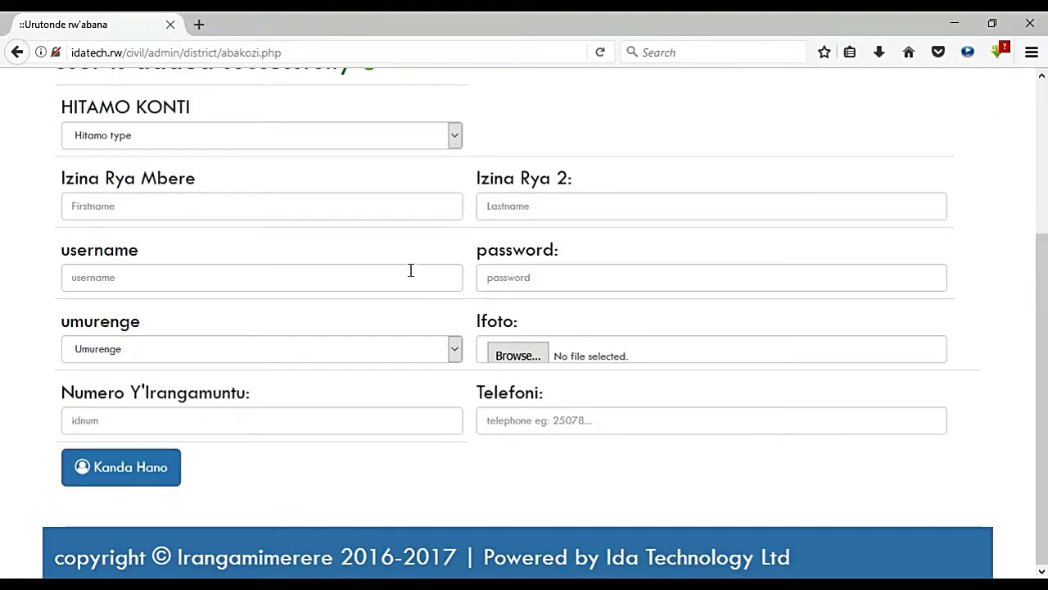
pyautogui.scroll(3, 1040, 360)
pyautogui.scroll(2, 1023, 246)
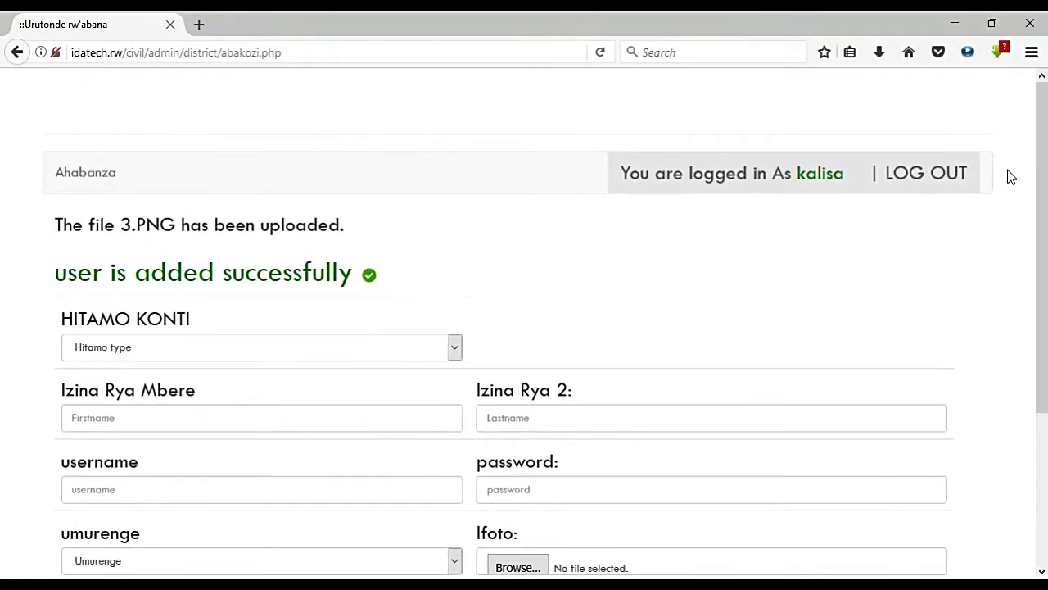
pyautogui.click(896, 175)
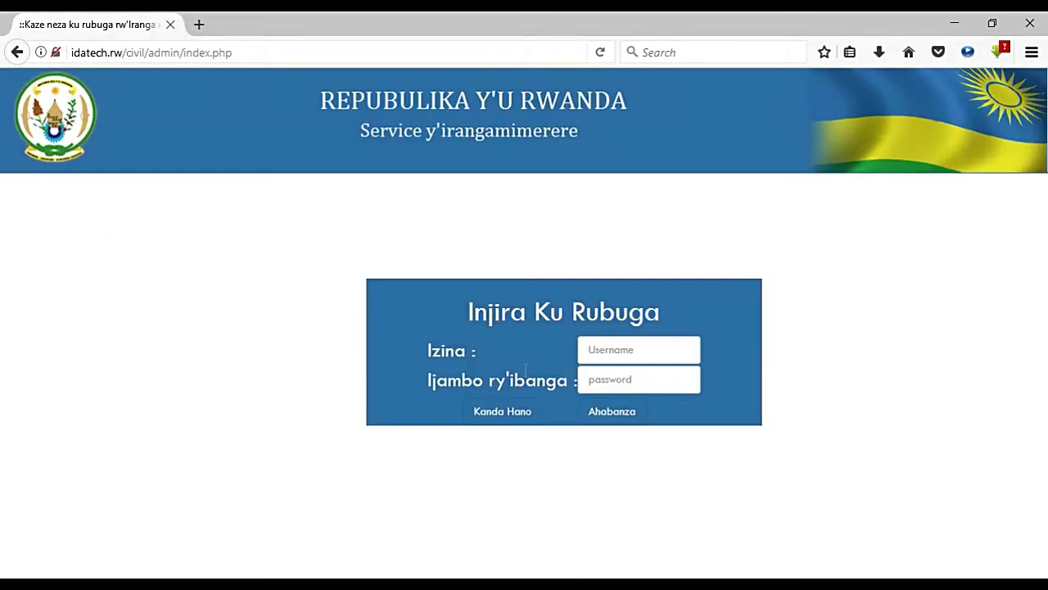
# Step: Log in with the new sector user's username and password
pyautogui.click(620, 359)
pyautogui.write('tuy')
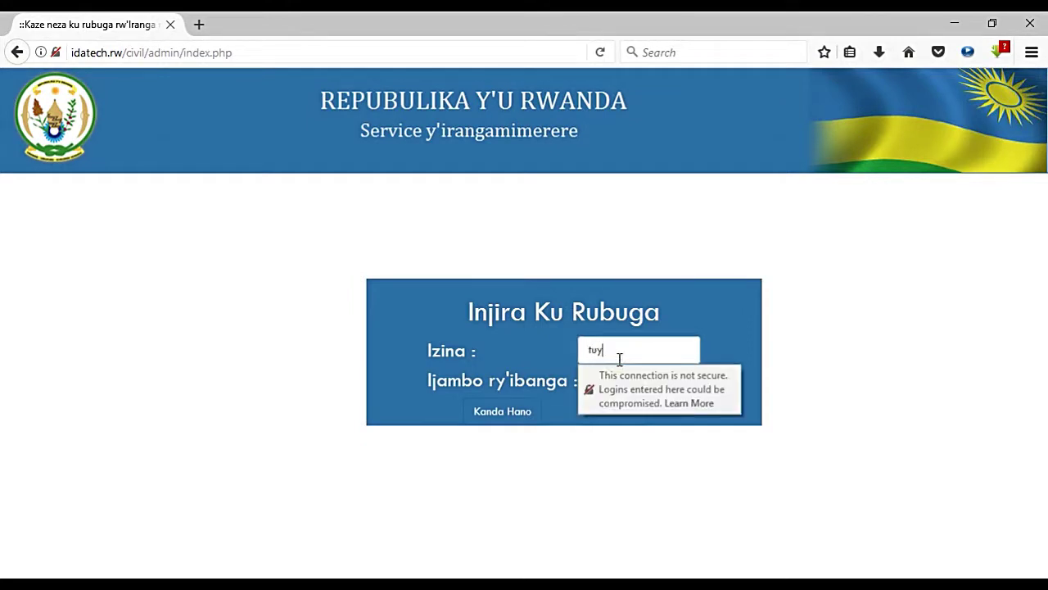
pyautogui.write('i')
pyautogui.press('Tab')
pyautogui.write('••')
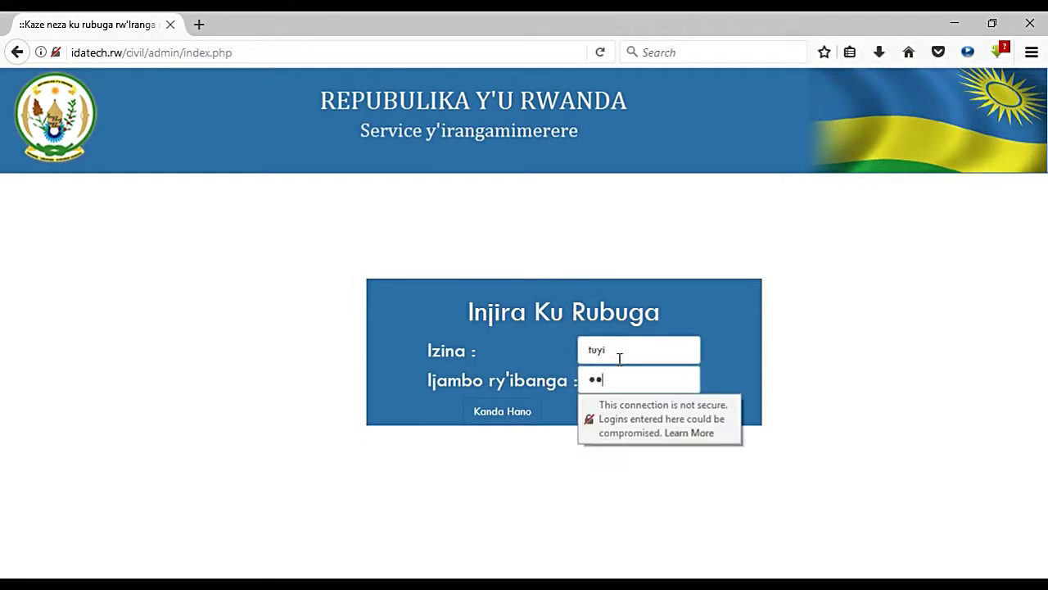
pyautogui.click(490, 419)
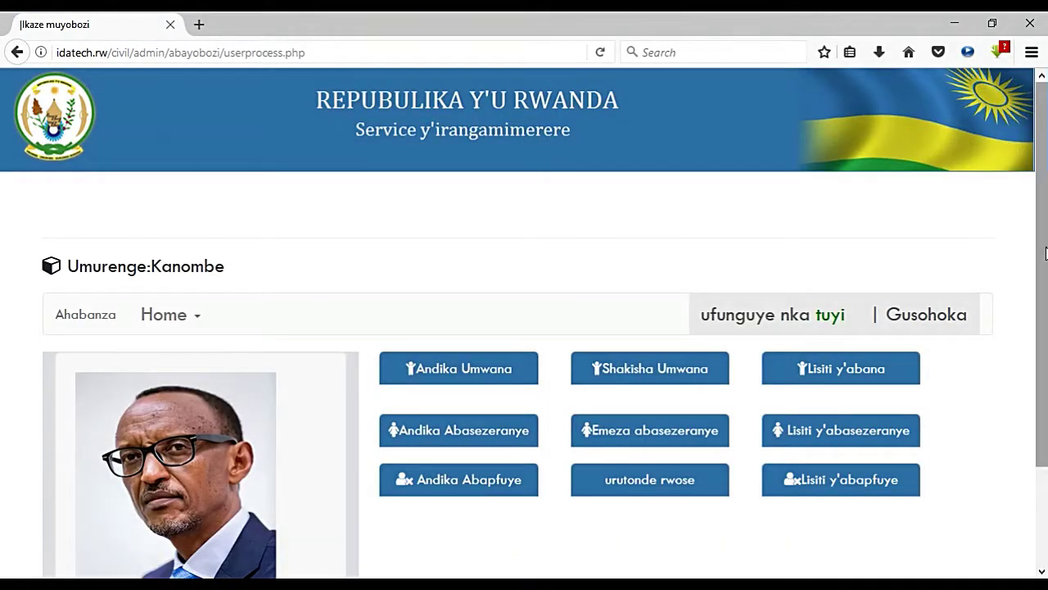
# Step: Open Andika Umwana from the Kanombe sector dashboard
pyautogui.moveTo(1043, 307); pyautogui.dragTo(1047, 414)
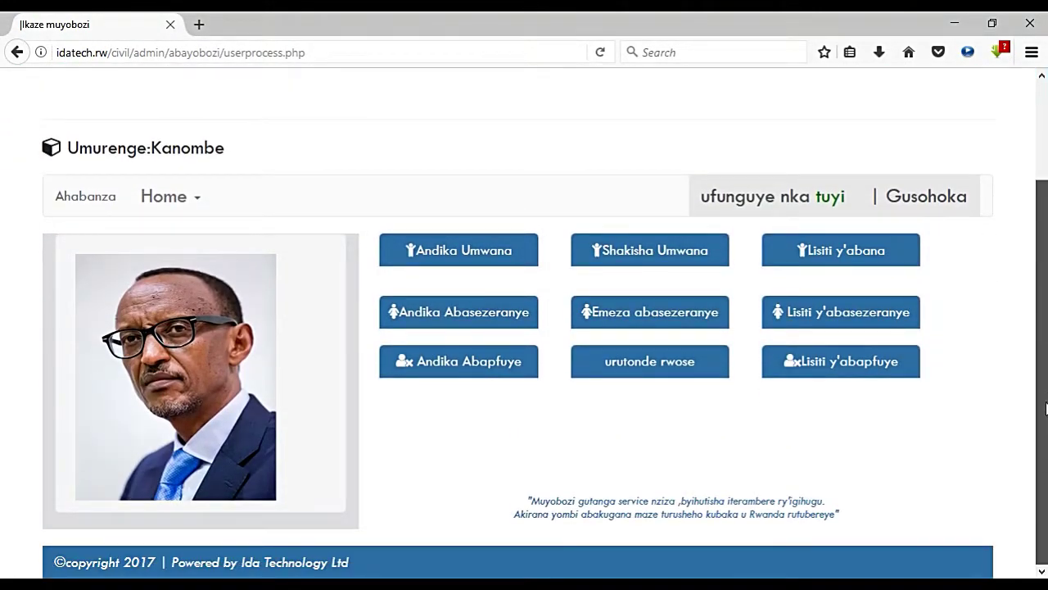
pyautogui.scroll(3, 1047, 407)
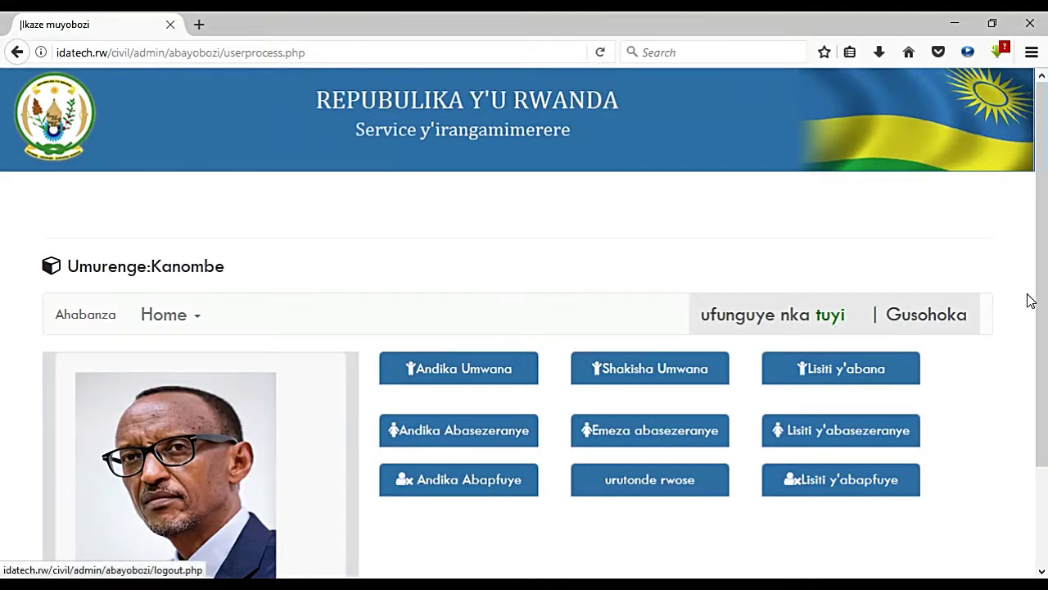
pyautogui.moveTo(1038, 287); pyautogui.dragTo(1040, 364)
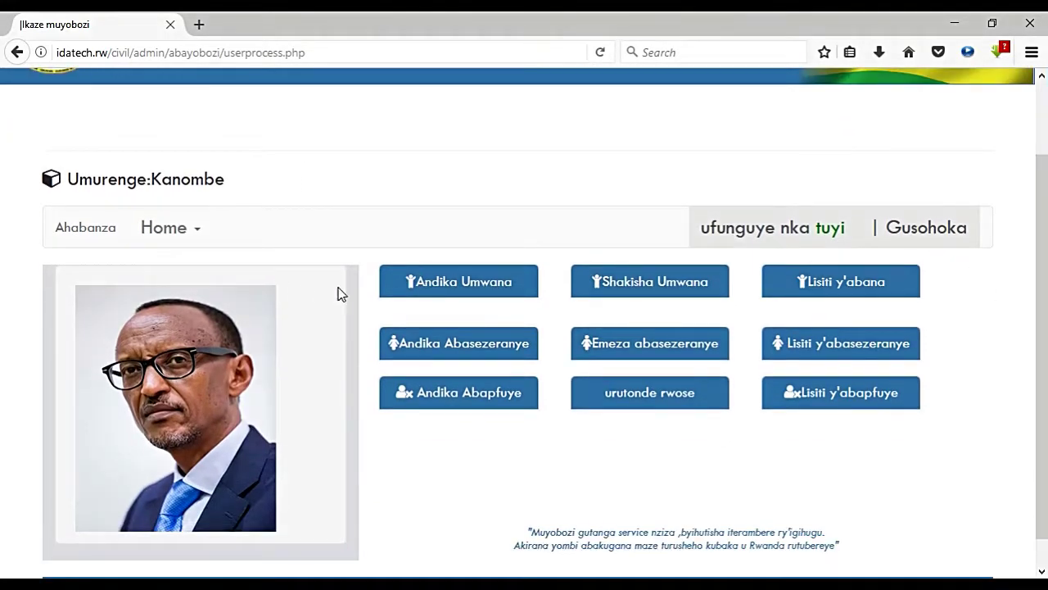
pyautogui.click(446, 293)
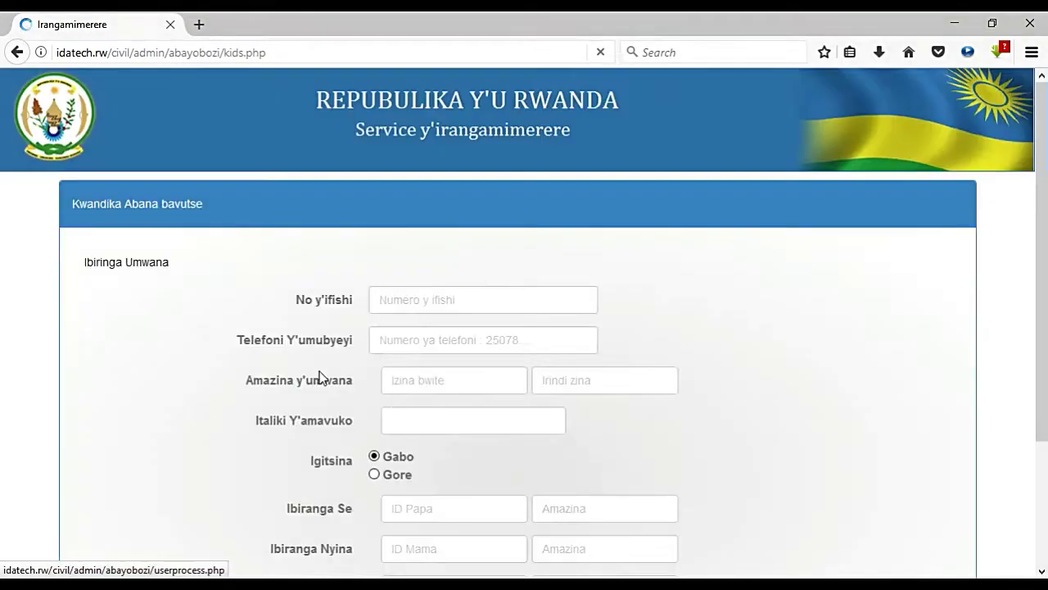
# Step: Enter the form number, pick the parent's suggested phone number, and type the child's two names
pyautogui.click(438, 302)
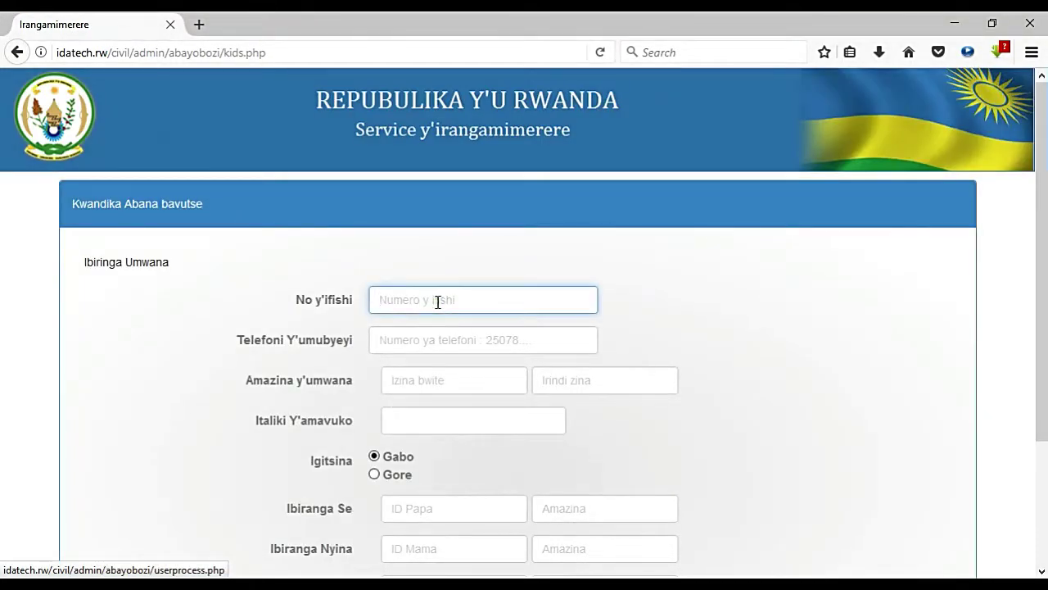
pyautogui.write('67678')
pyautogui.press('Tab')
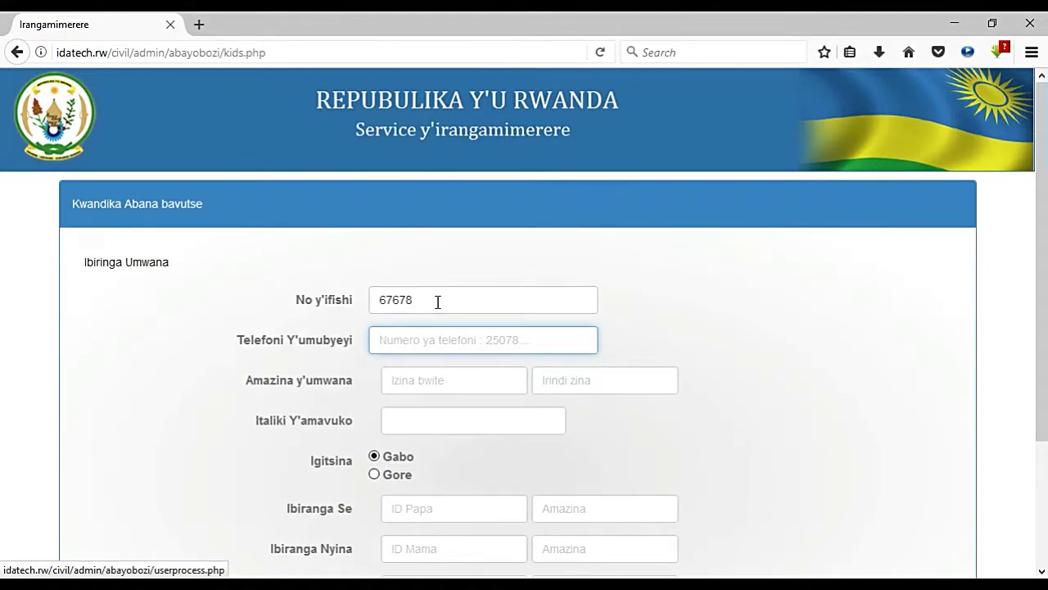
pyautogui.write('25')
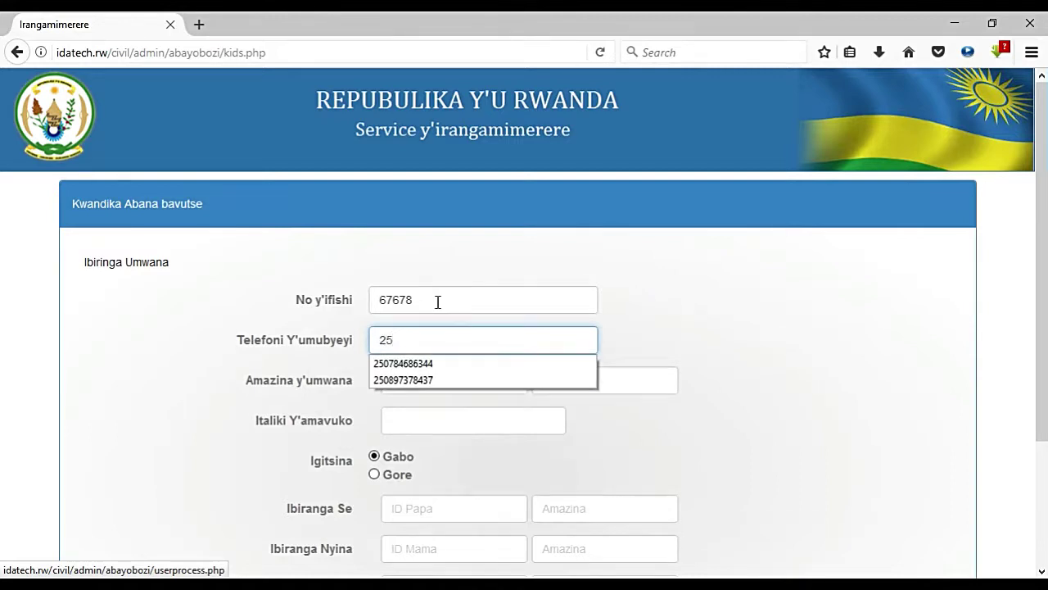
pyautogui.click(427, 362)
pyautogui.click(434, 380)
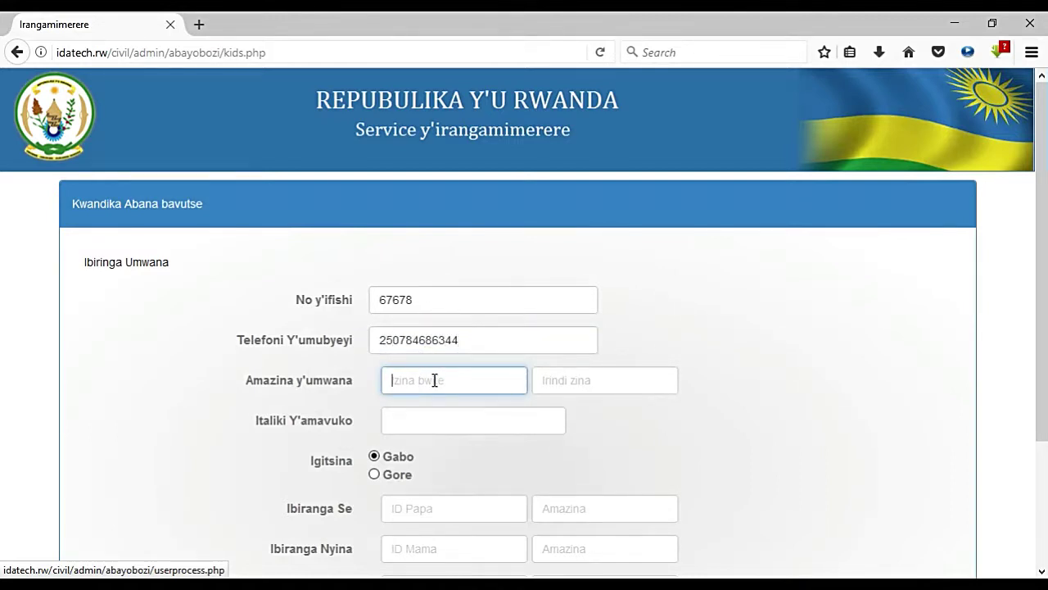
pyautogui.write('Dada')
pyautogui.press('Tab')
pyautogui.write('Figi')
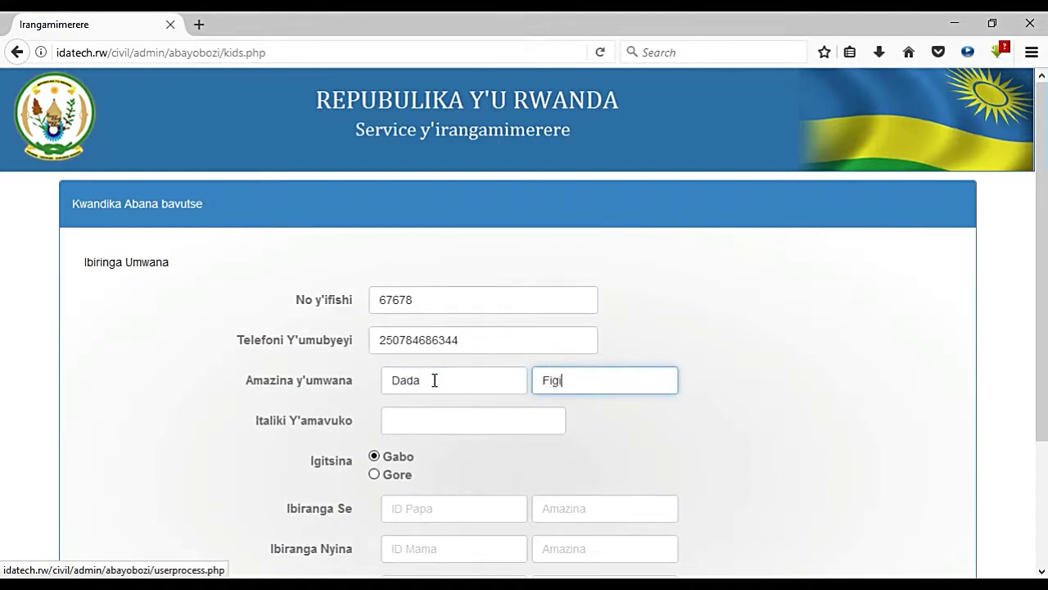
pyautogui.press('BackSpace')
pyautogui.press('BackSpace')
pyautogui.write('fi')
# Step: Mark the child as Gore (girl) and enter the father's and mother's ID numbers and names
pyautogui.click(373, 474)
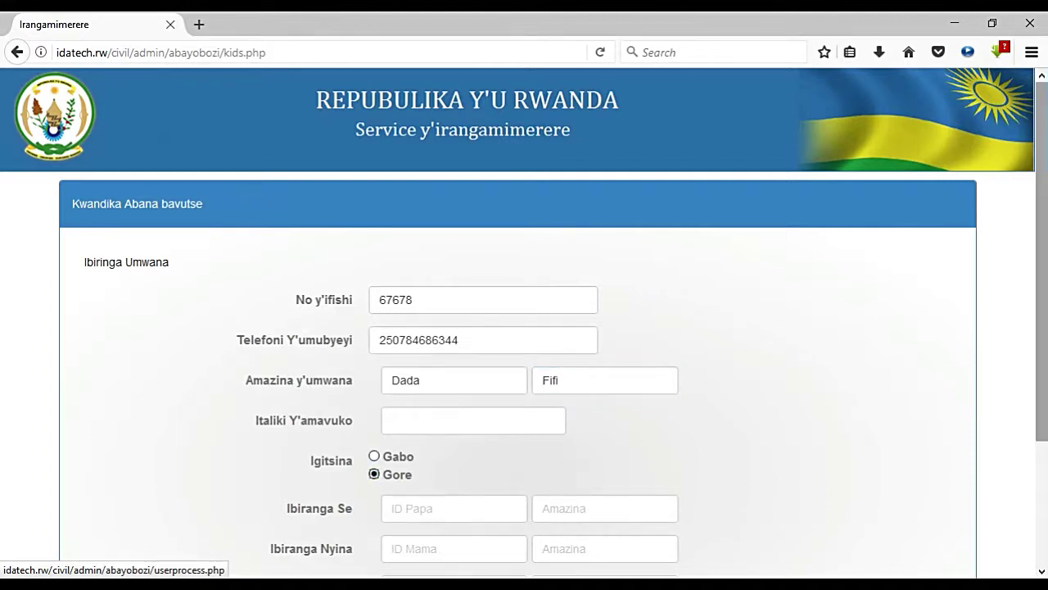
pyautogui.moveTo(1041, 246); pyautogui.dragTo(1044, 374)
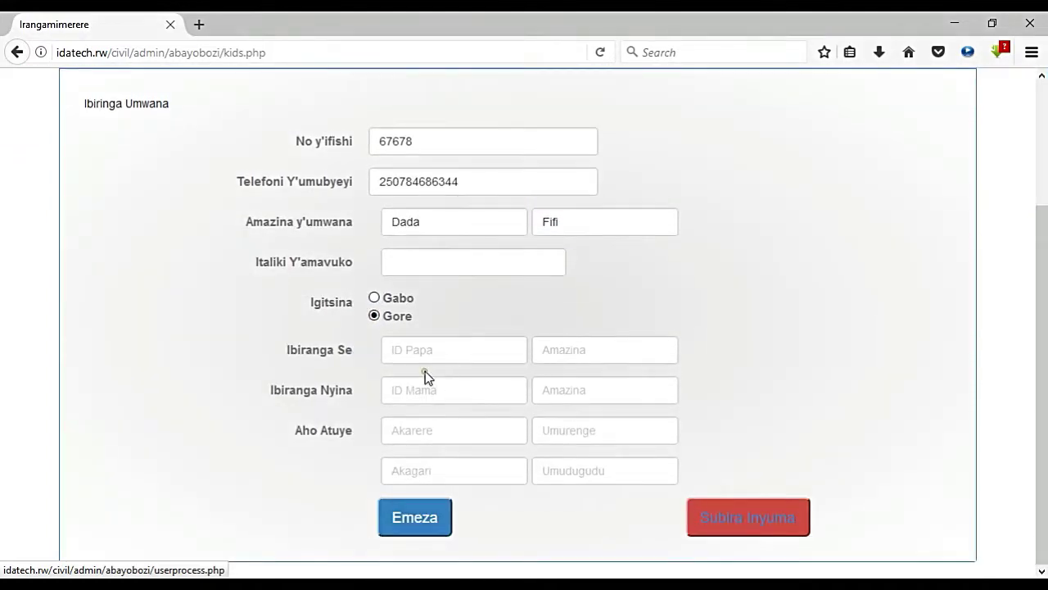
pyautogui.click(408, 351)
pyautogui.write('11232')
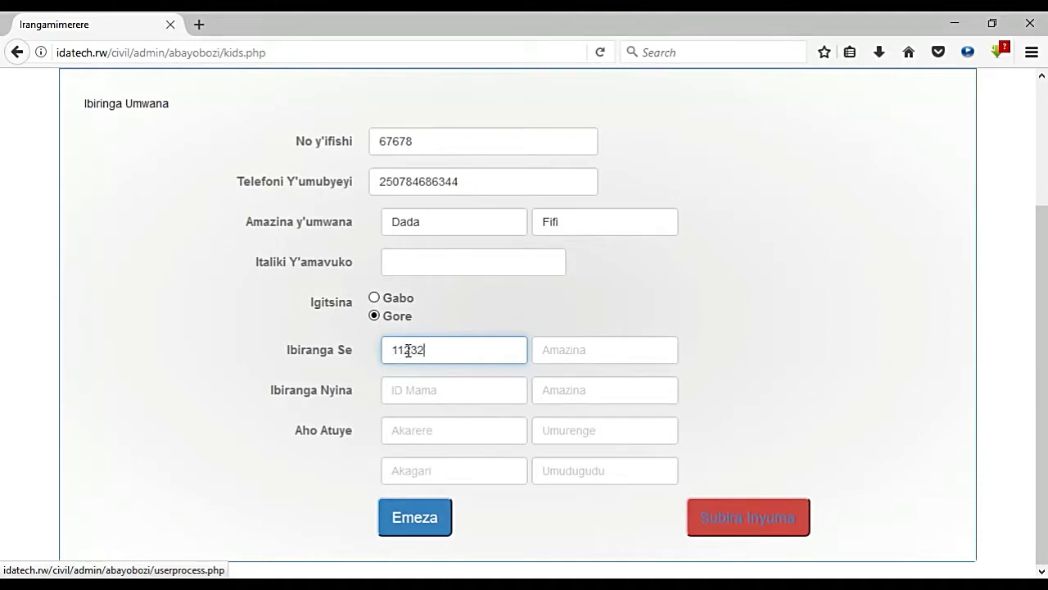
pyautogui.write('434545')
pyautogui.click(610, 362)
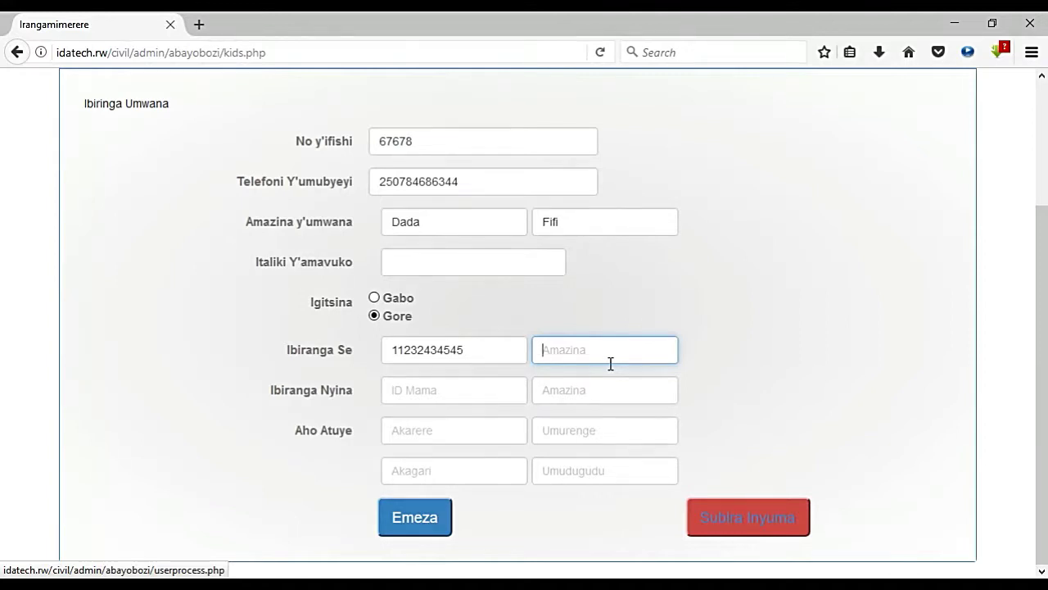
pyautogui.click(479, 395)
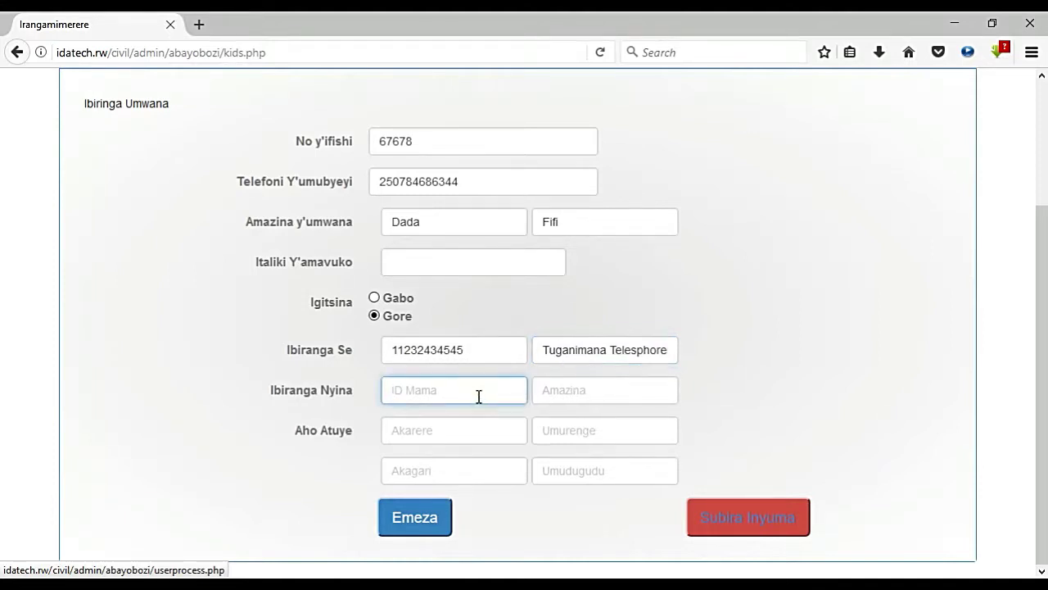
pyautogui.press('Tab')
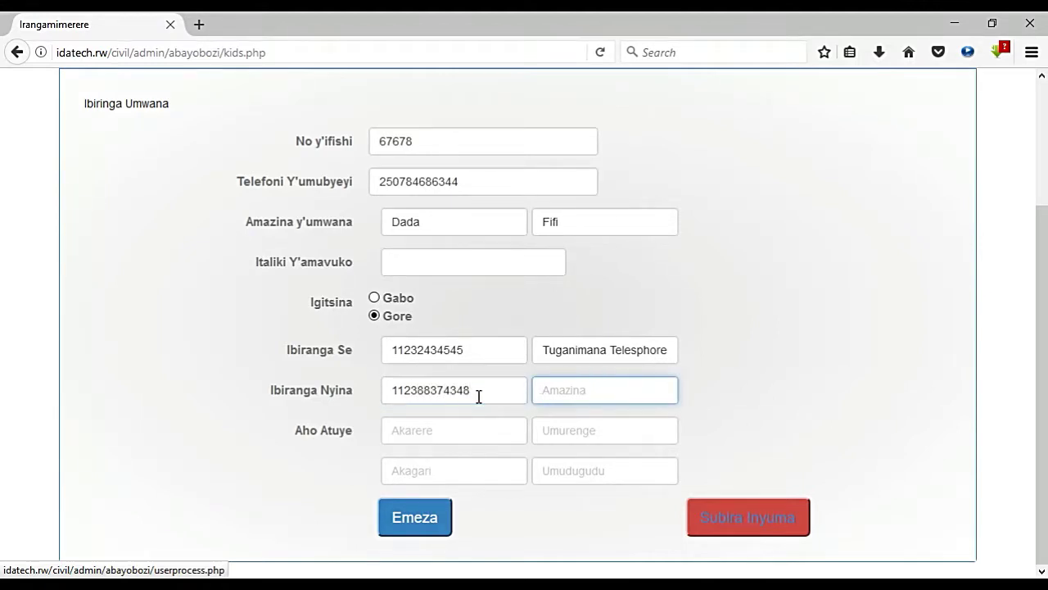
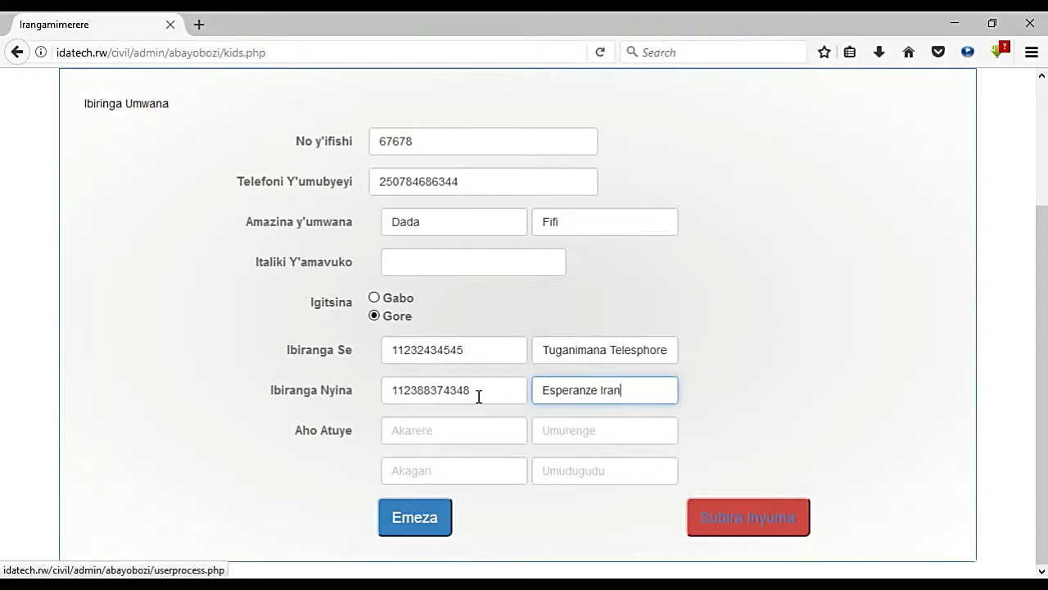
# Step: Fill in the family's home district, sector, cell and village
pyautogui.click(449, 436)
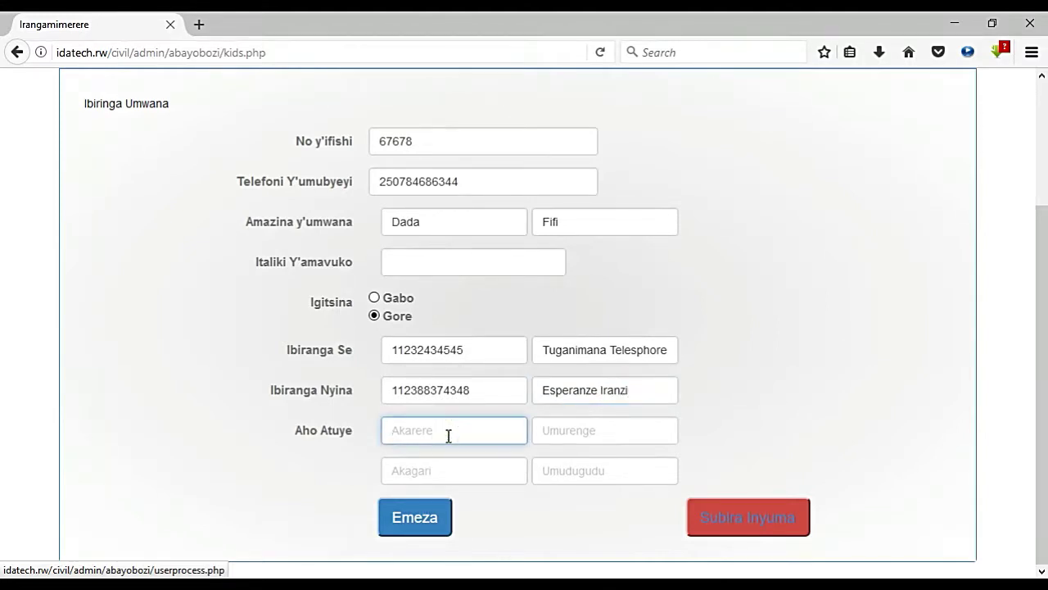
pyautogui.write('Kicukiro')
pyautogui.press('Tab')
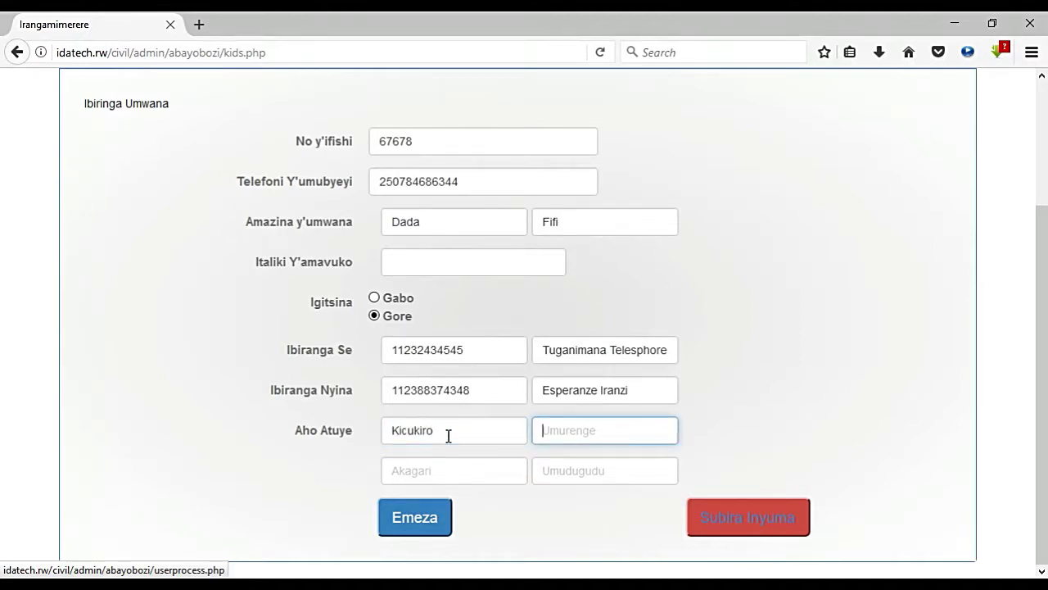
pyautogui.write('Niboyi')
pyautogui.click(416, 478)
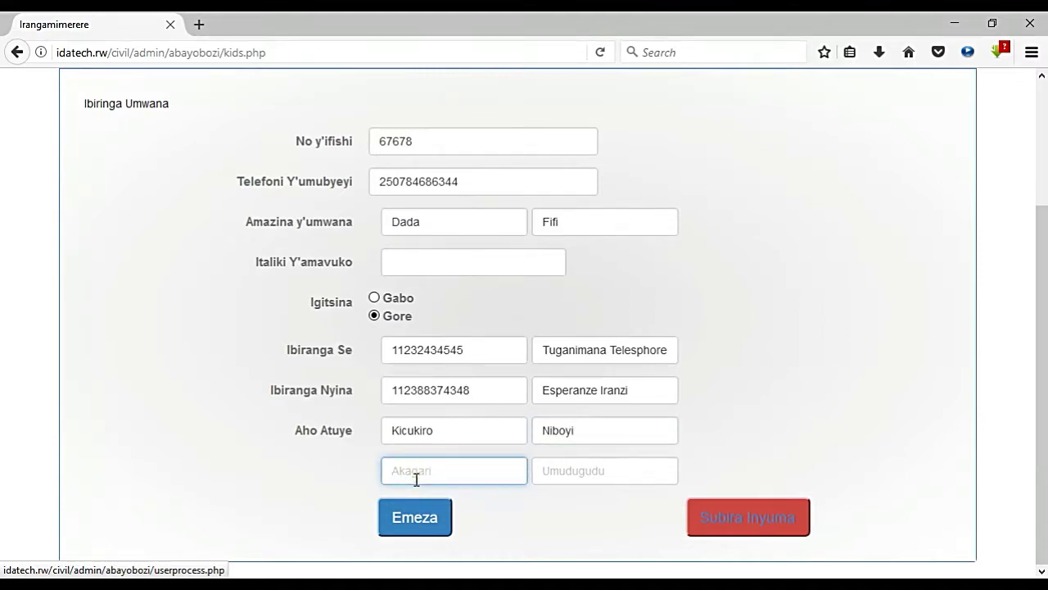
pyautogui.write('Ubutware')
pyautogui.click(607, 472)
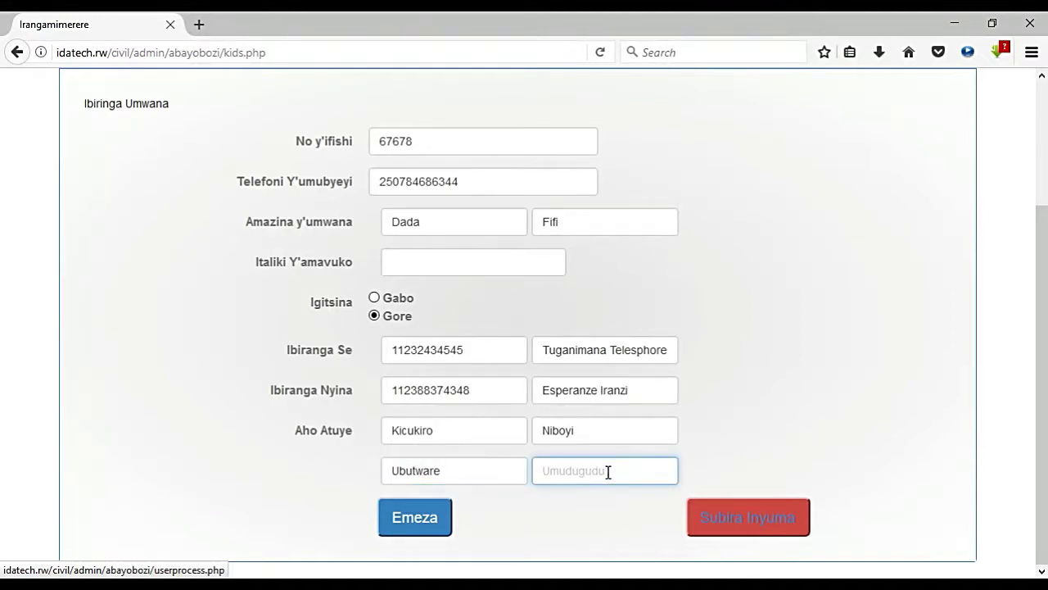
pyautogui.write('Muhoza')
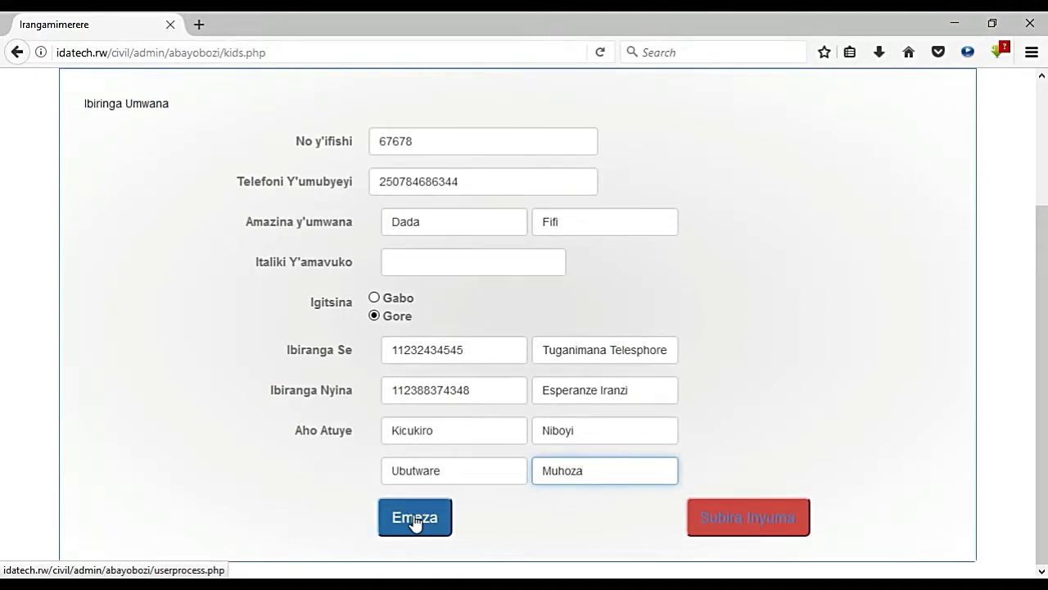
# Step: Submit the birth form with Emeza and check the Umwana Y'anditswe neza message and record code
pyautogui.click(415, 520)
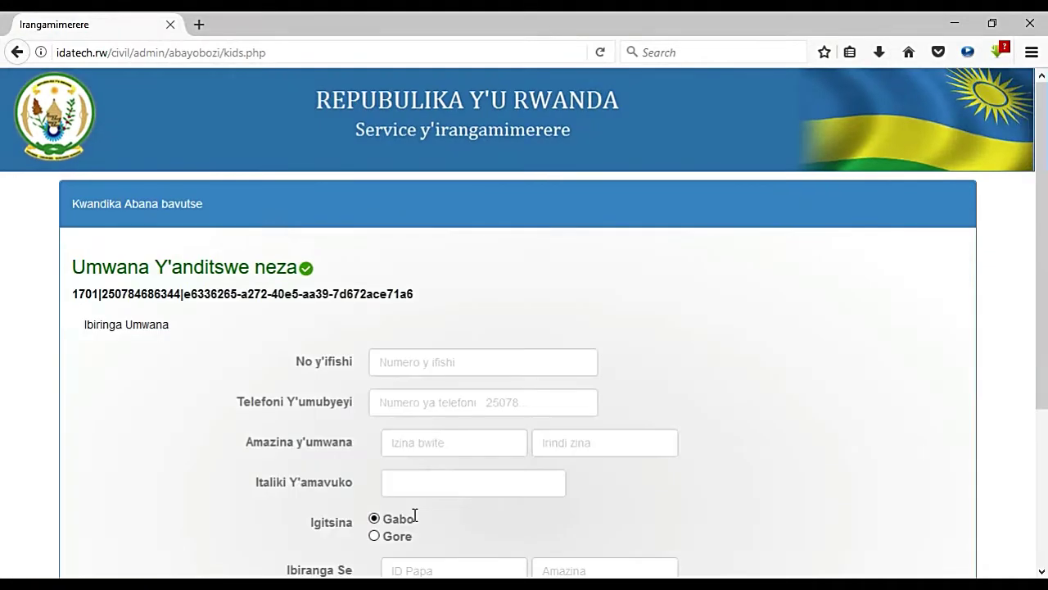
pyautogui.moveTo(1043, 257); pyautogui.dragTo(1041, 321)
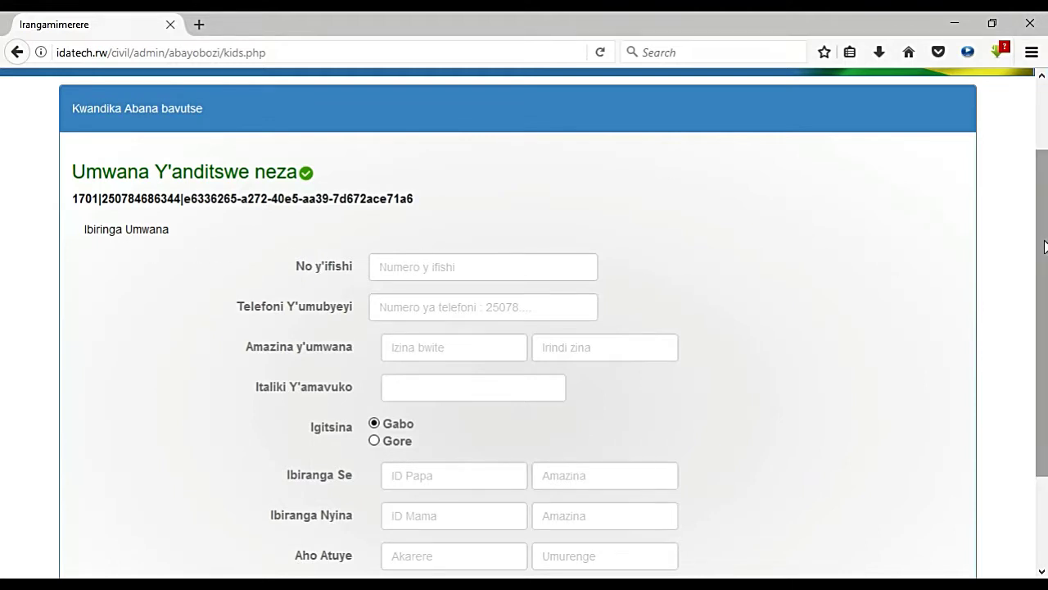
pyautogui.moveTo(1045, 246); pyautogui.dragTo(1044, 167)
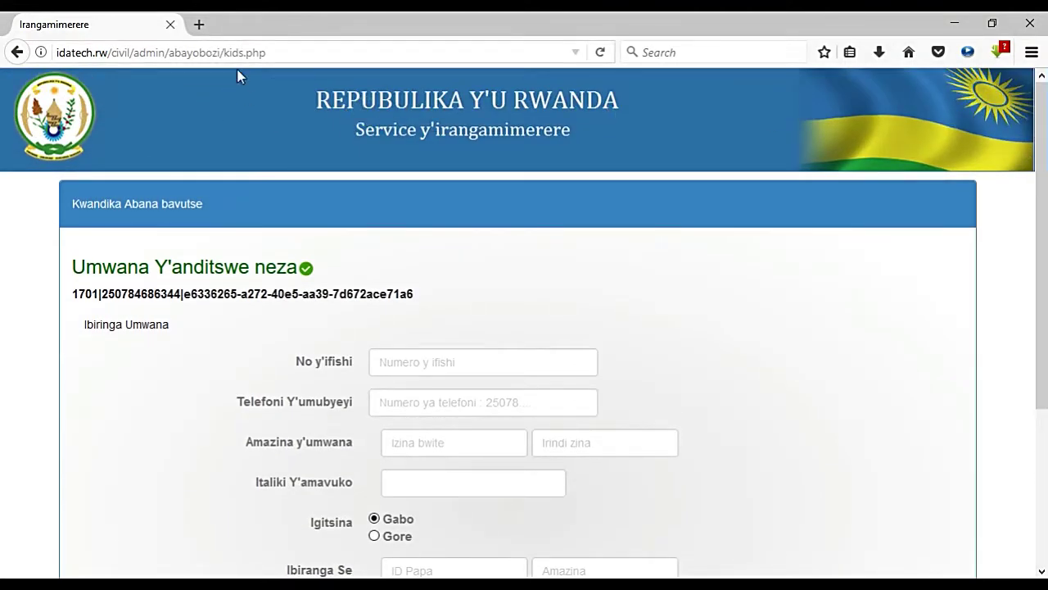
# Step: Go back to the dashboard and open the Andika Abasezeranye marriage form
pyautogui.moveTo(1042, 133); pyautogui.dragTo(1042, 273)
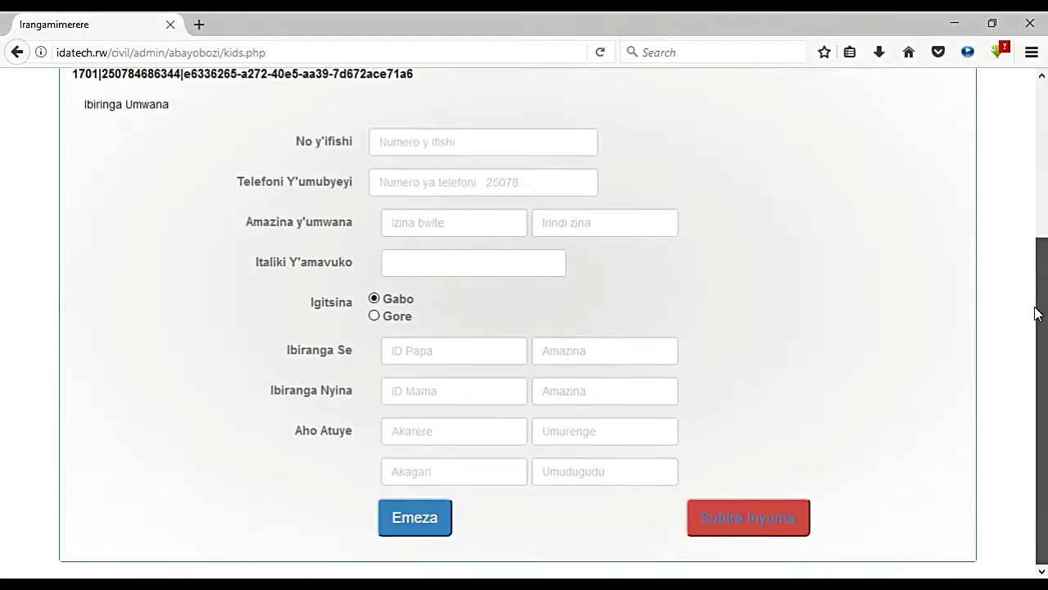
pyautogui.click(742, 507)
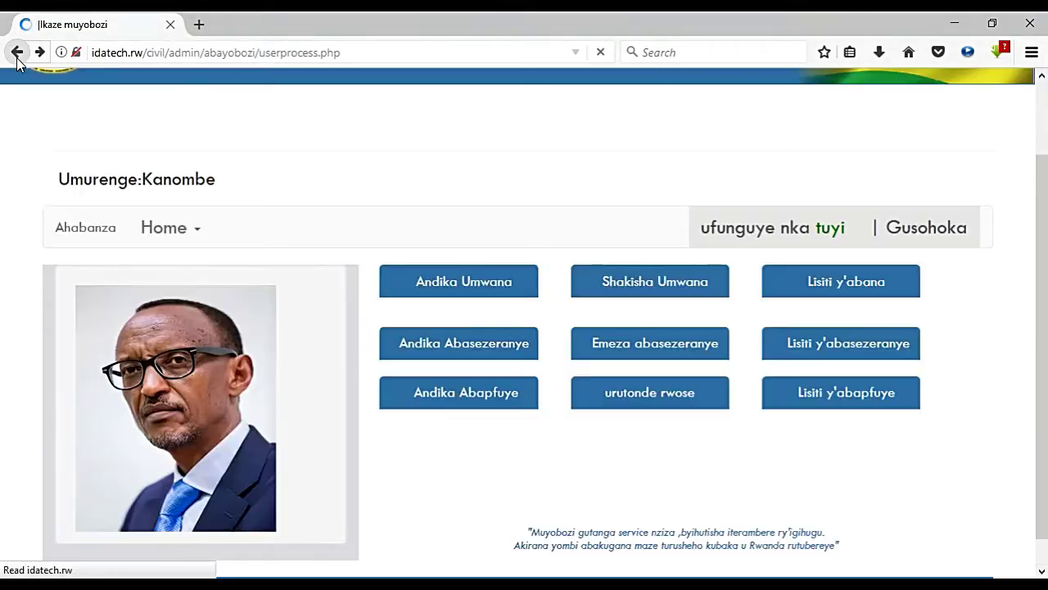
pyautogui.click(458, 347)
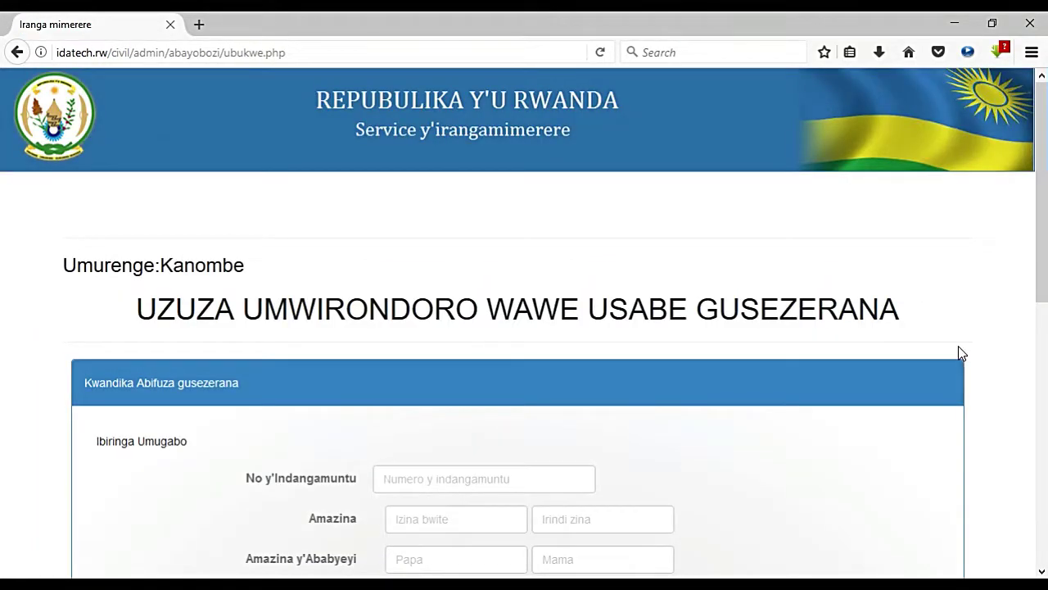
pyautogui.scroll(-5, 1037, 244)
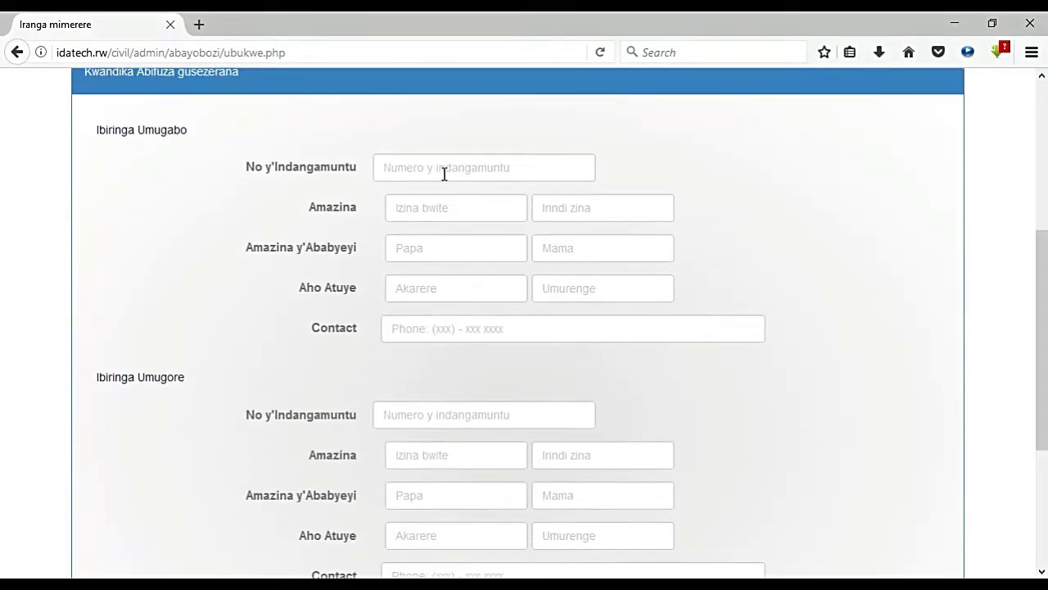
# Step: Enter the husband's ID number, first and other names, and his father's and mother's names
pyautogui.click(441, 172)
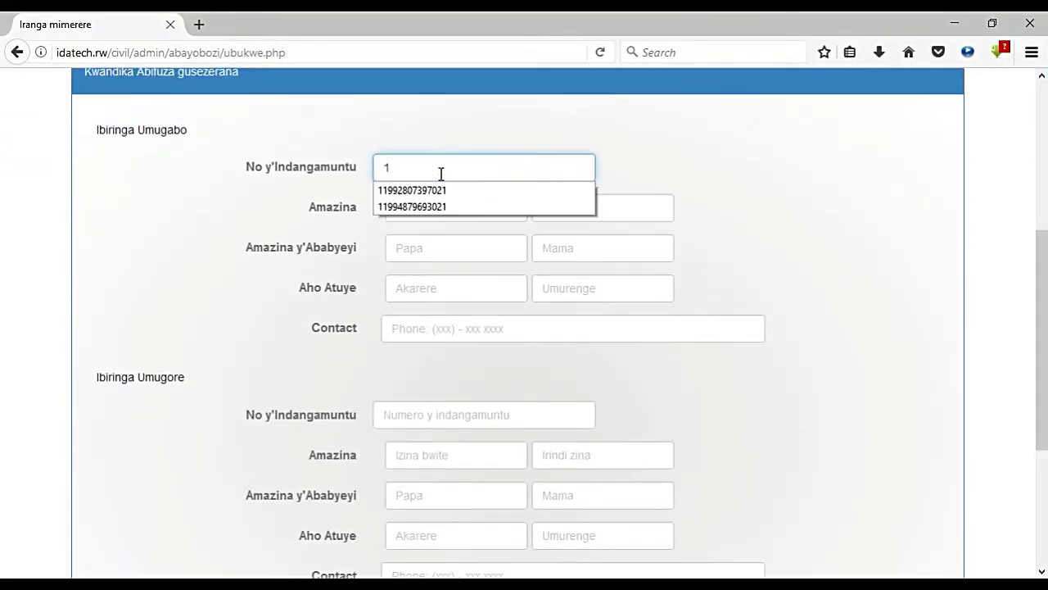
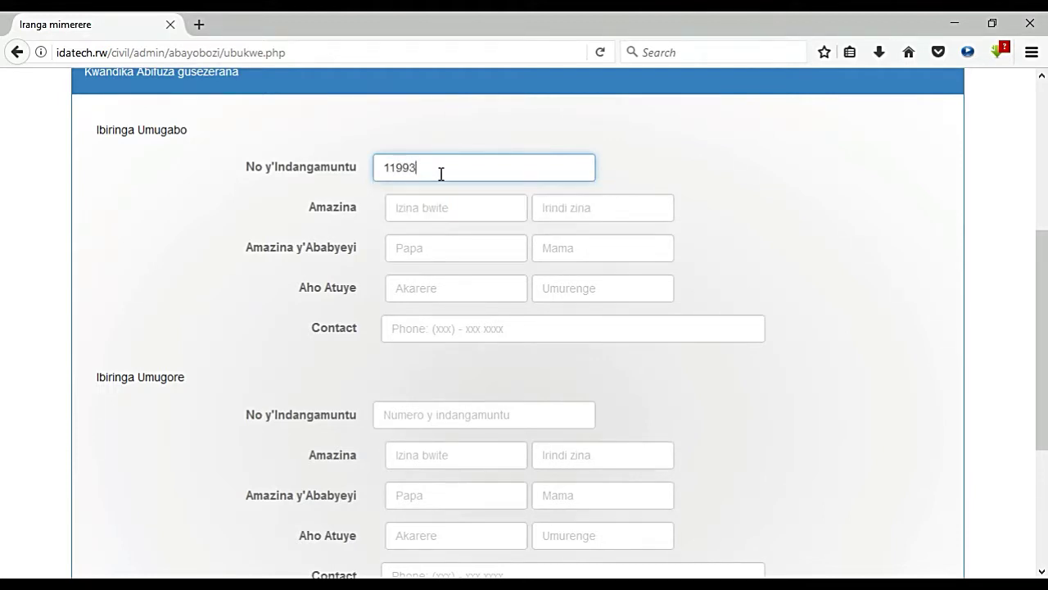
pyautogui.press('Tab')
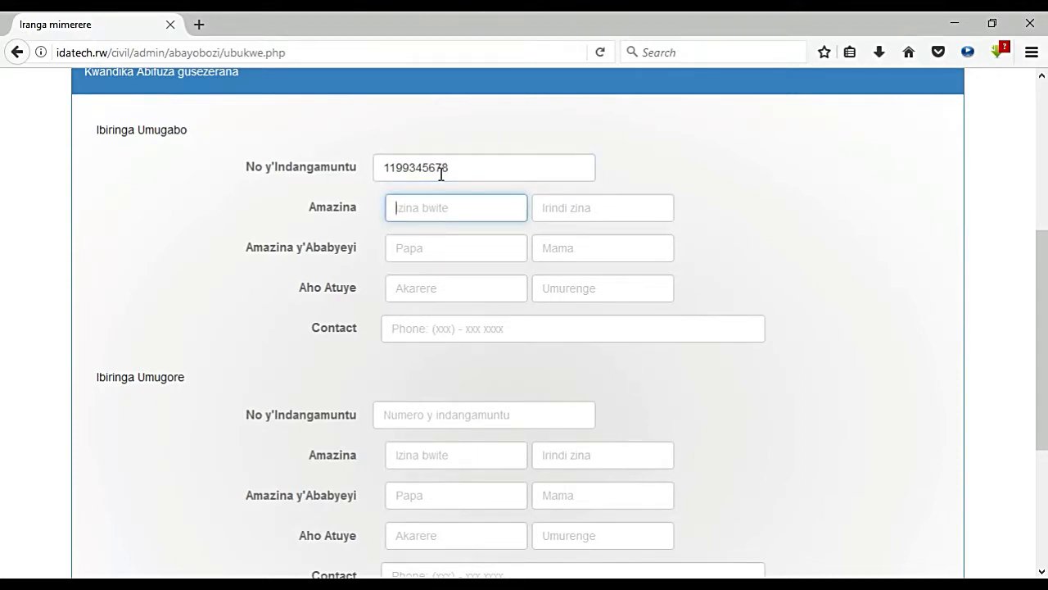
pyautogui.press('Tab')
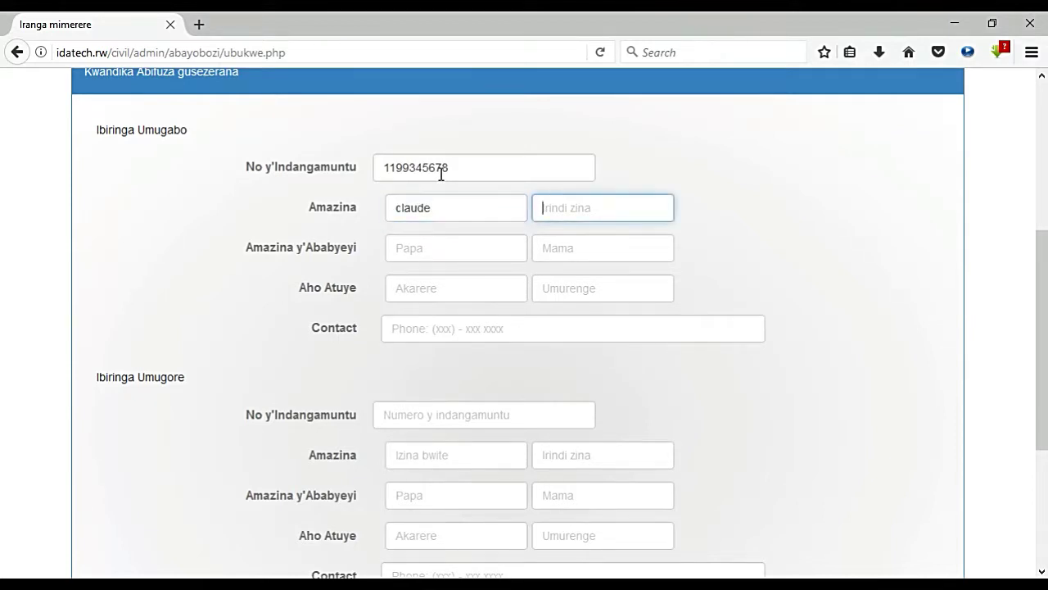
pyautogui.press('Tab')
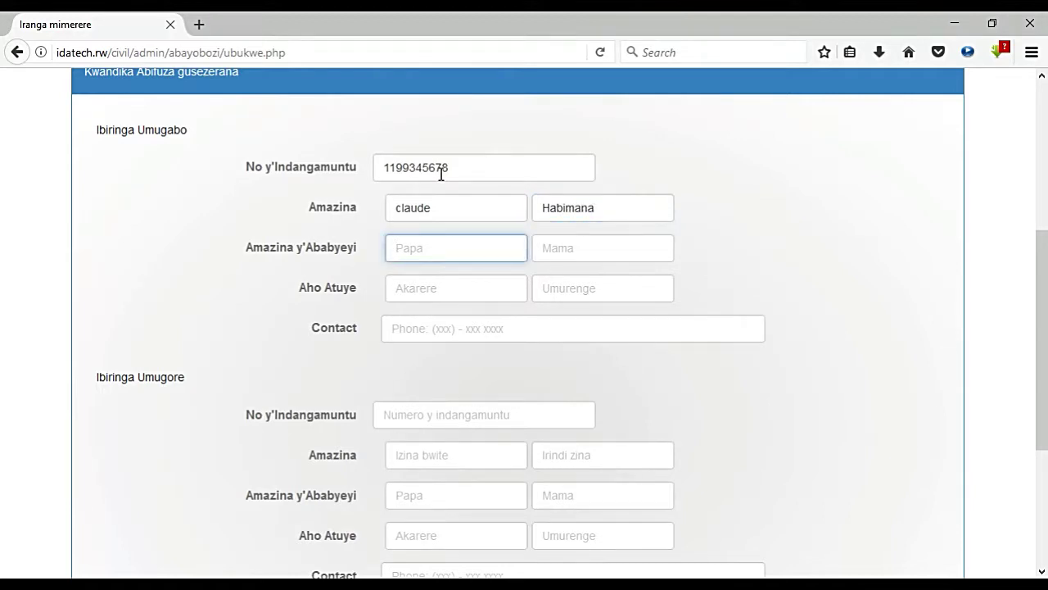
pyautogui.press('Tab')
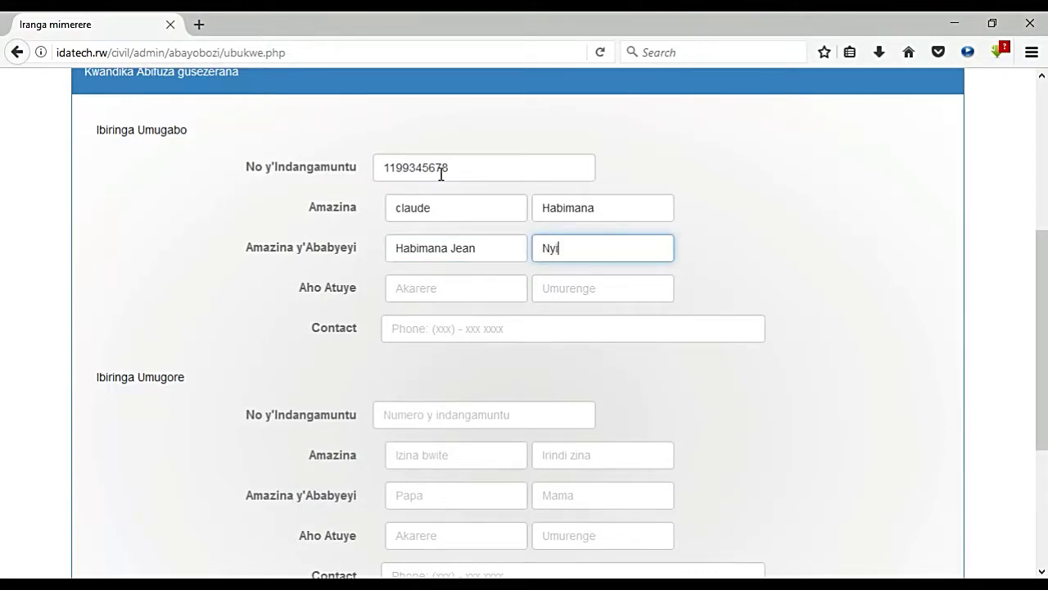
# Step: Enter the husband's home district, sector and contact phone number
pyautogui.press('Tab')
pyautogui.write('Ka')
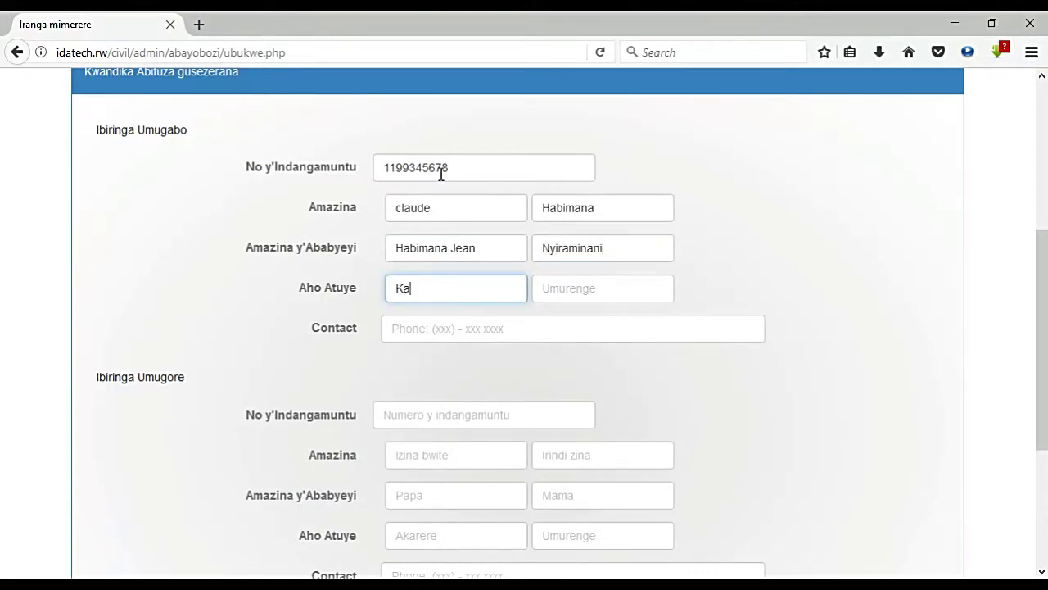
pyautogui.write('lrongi')
pyautogui.press('Tab')
pyautogui.write('Rubengera')
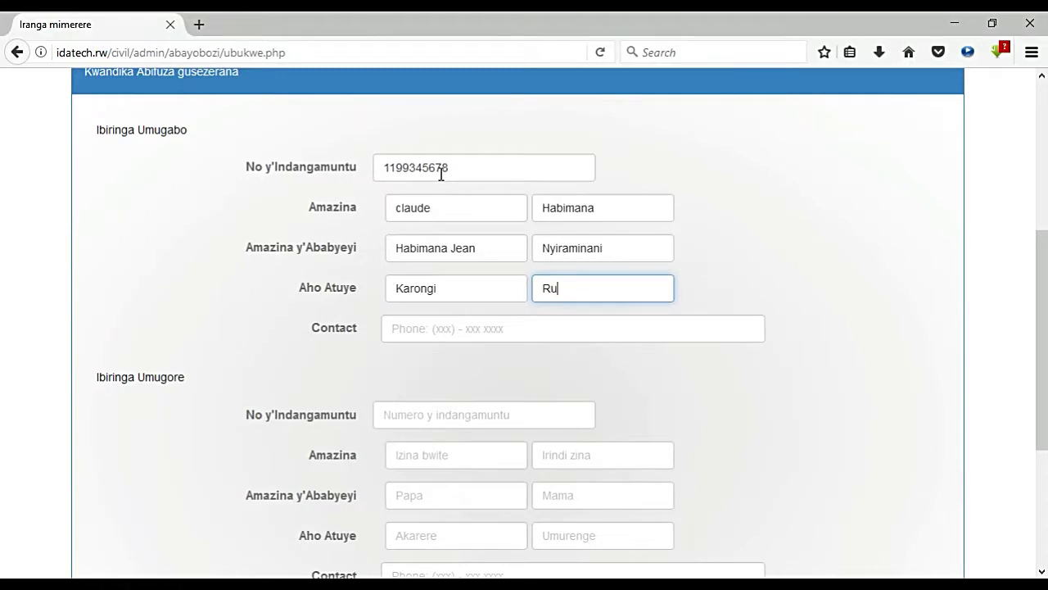
pyautogui.press('Tab')
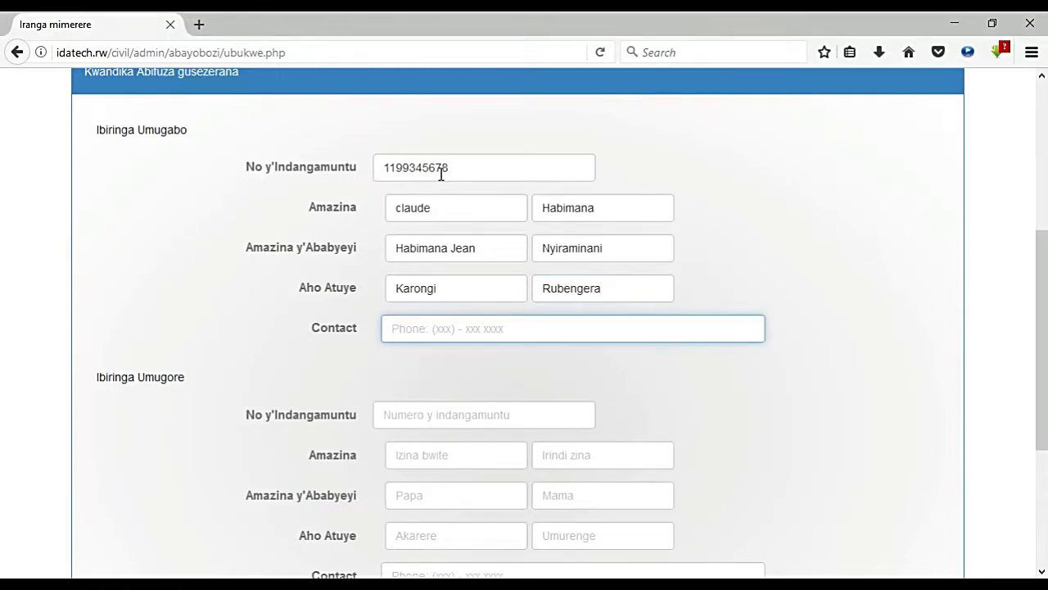
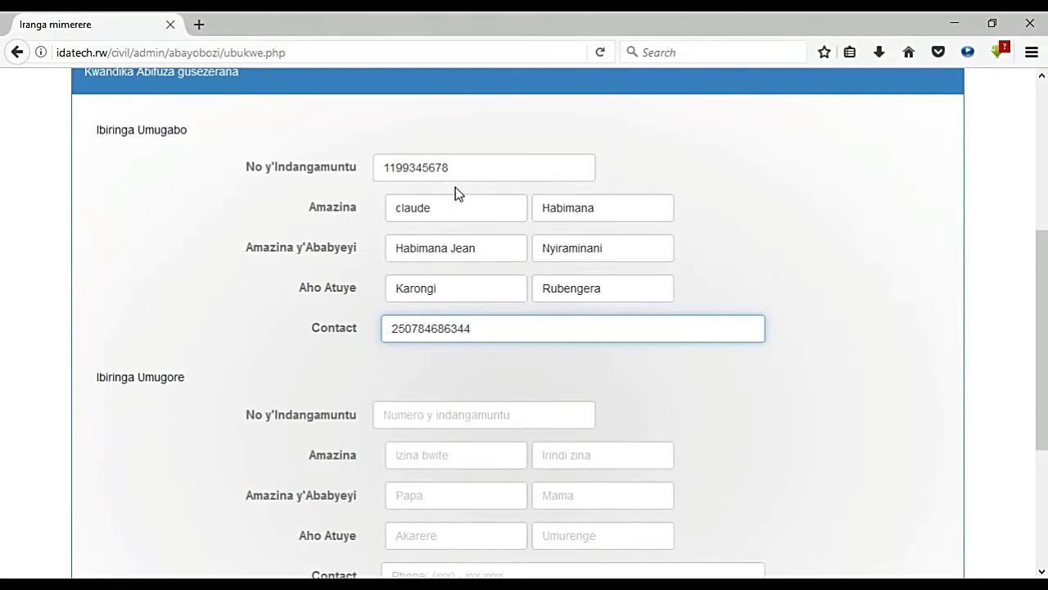
pyautogui.click(439, 418)
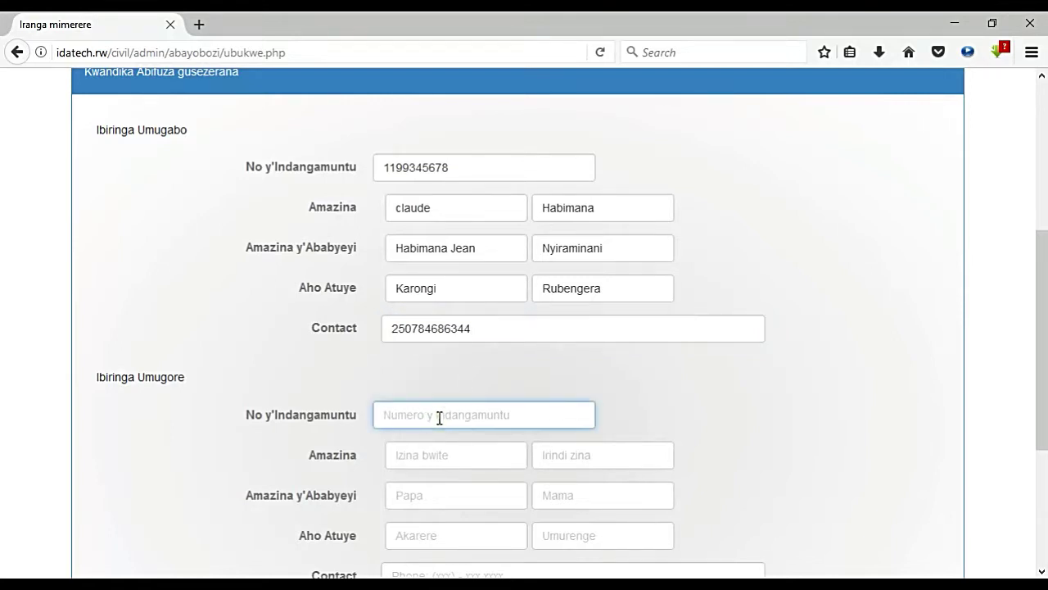
# Step: Enter the wife's ID number, first name and other name
pyautogui.write('1199234567')
pyautogui.click(436, 461)
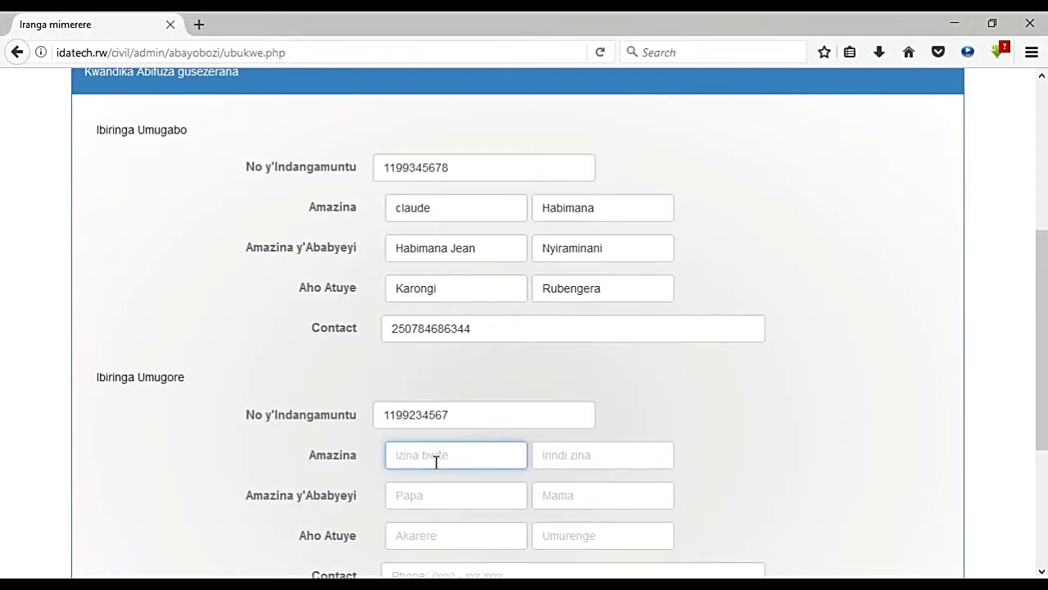
pyautogui.press('Tab')
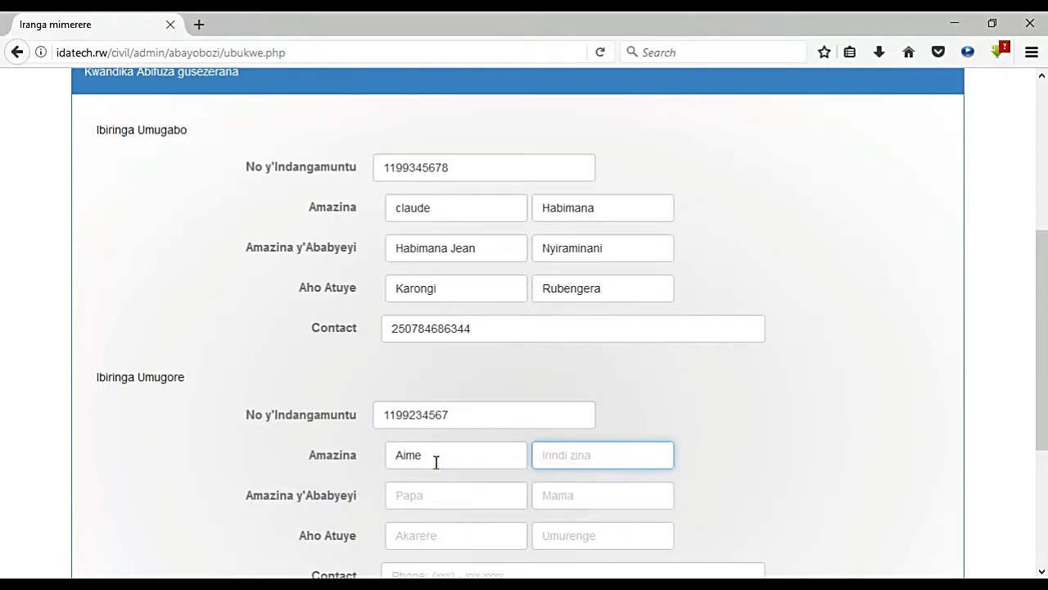
# Step: Enter the wife's father's and mother's names, correcting typos along the way
pyautogui.press('Tab')
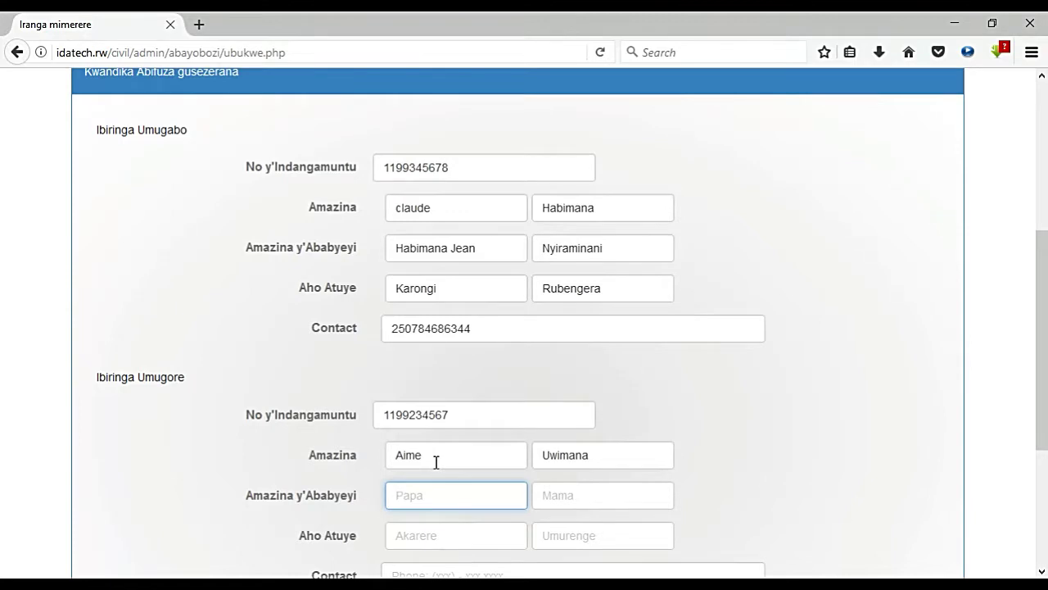
pyautogui.press('BackSpace')
pyautogui.press('BackSpace')
pyautogui.press('BackSpace')
pyautogui.press('BackSpace')
pyautogui.press('BackSpace')
pyautogui.press('BackSpace')
pyautogui.press('Tab')
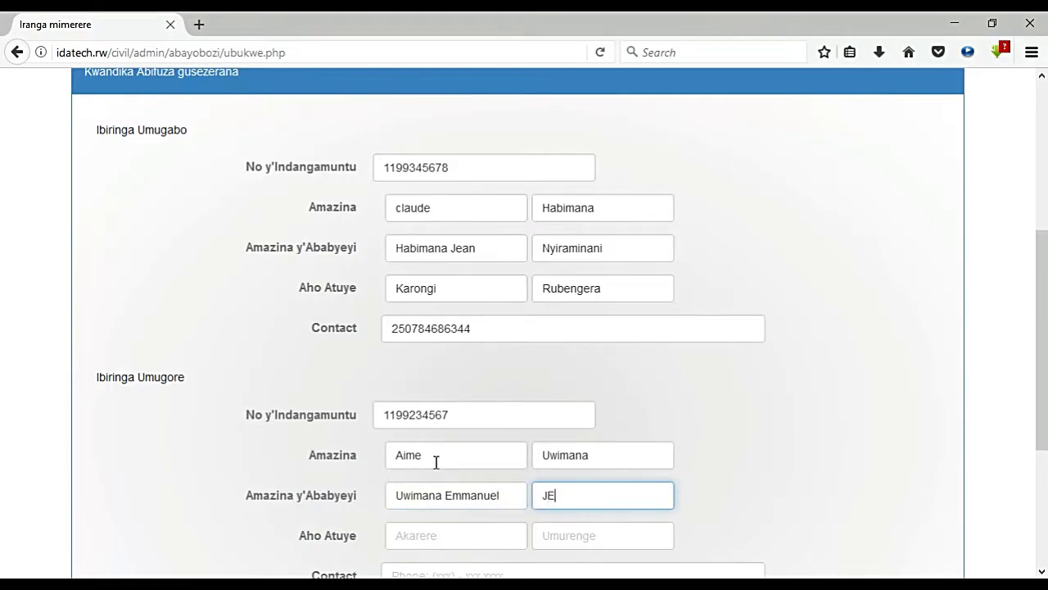
pyautogui.press('BackSpace')
pyautogui.press('BackSpace')
pyautogui.press('BackSpace')
# Step: Set the wife's home district and sector, replacing the first district typed
pyautogui.press('Tab')
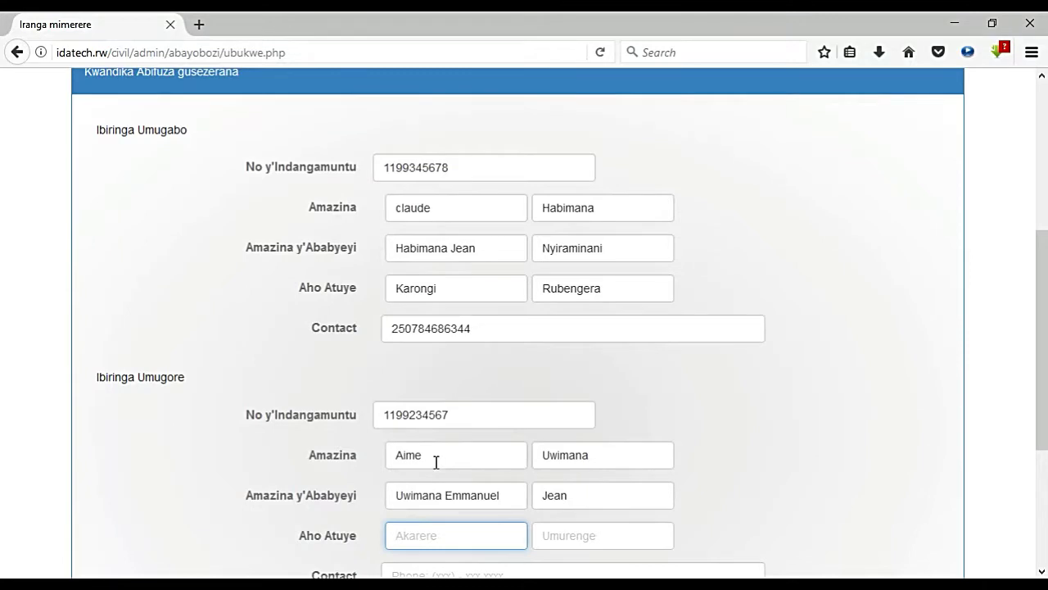
pyautogui.write('Kamonyi')
pyautogui.press('Tab')
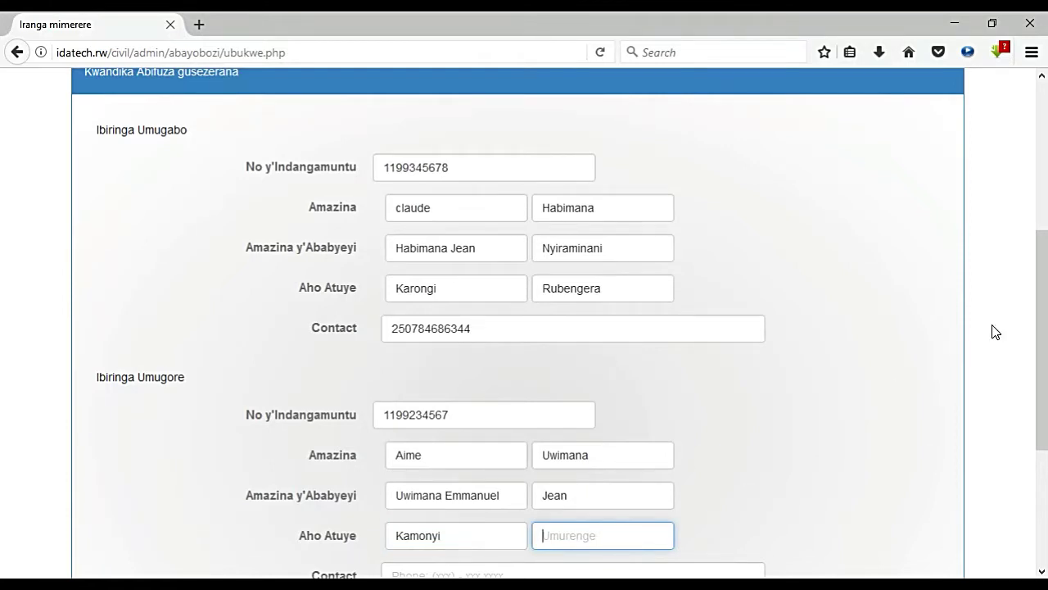
pyautogui.moveTo(1040, 329); pyautogui.dragTo(1037, 393)
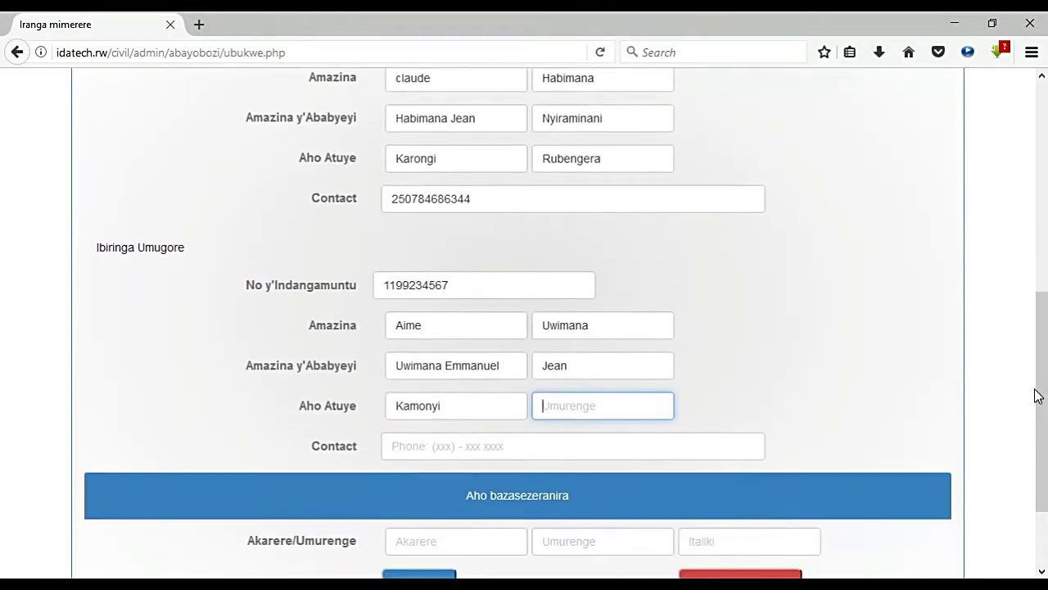
pyautogui.doubleClick(444, 406)
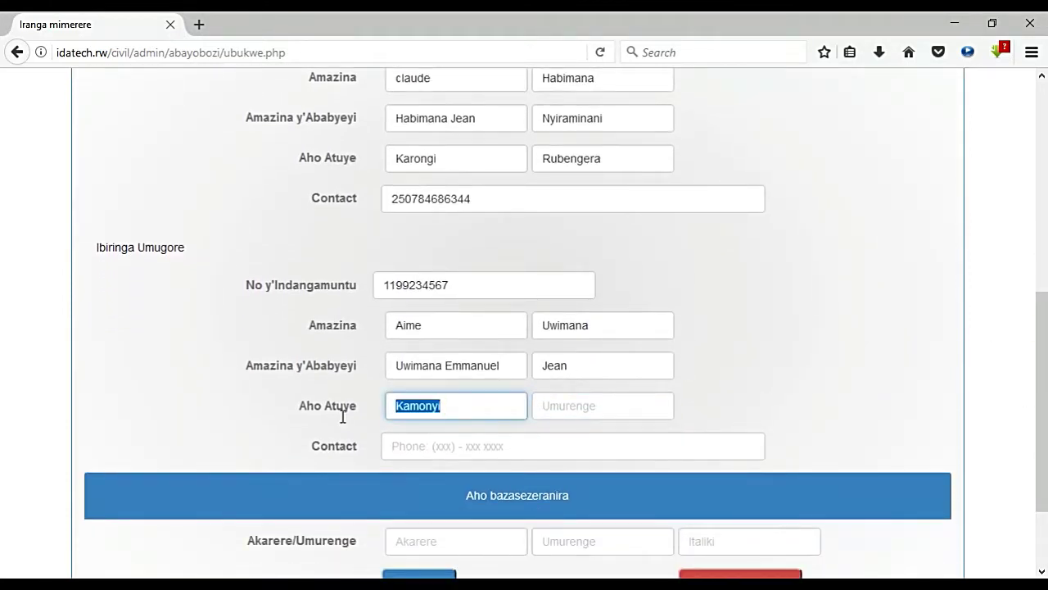
pyautogui.write('Kicukiro')
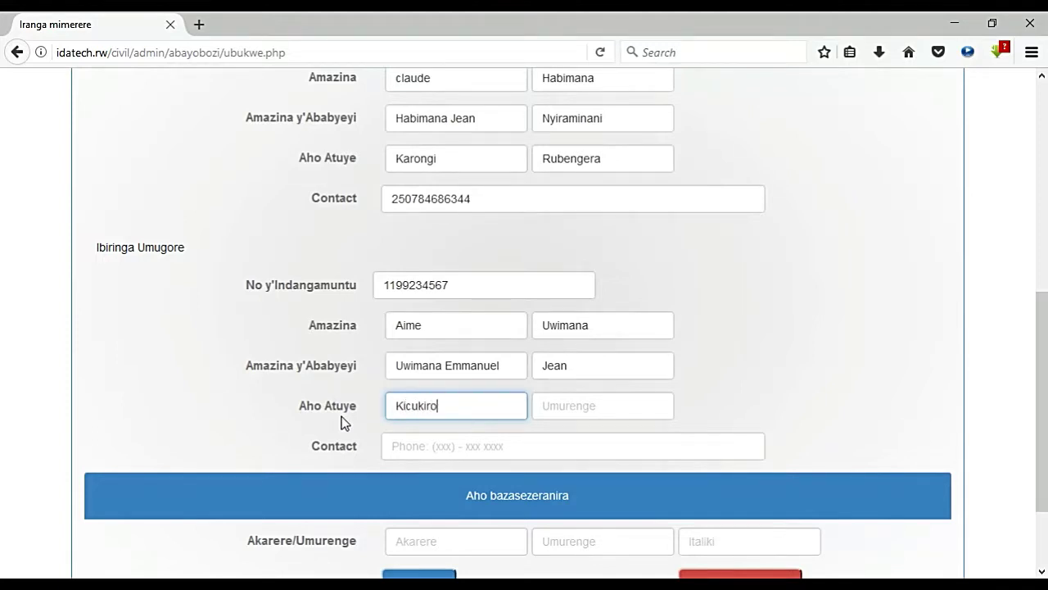
pyautogui.press('Tab')
pyautogui.write('Niboyi')
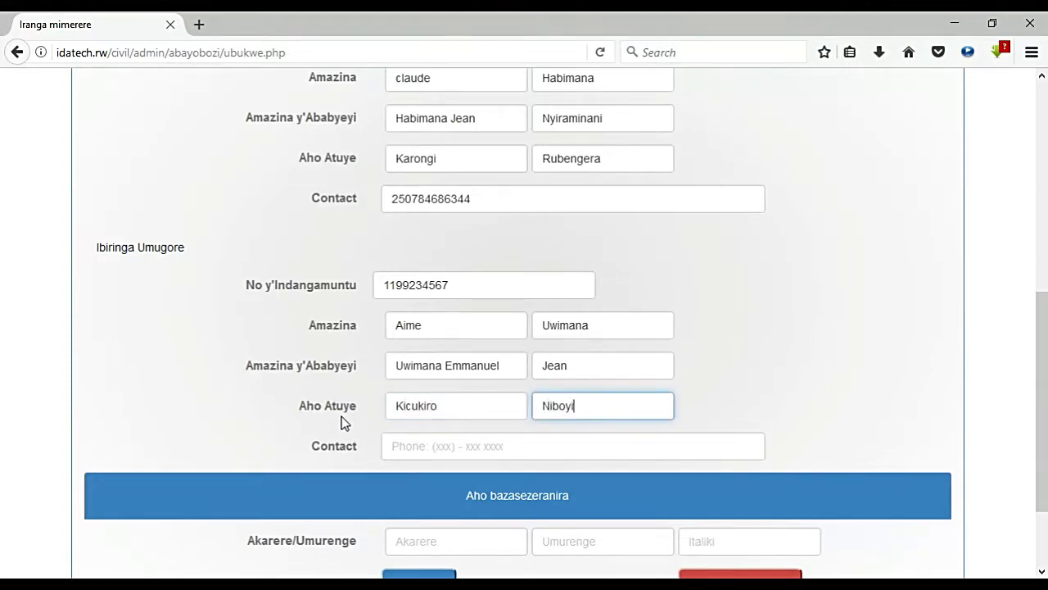
# Step: Pick the wife's contact number from the autocomplete suggestions
pyautogui.press('Tab')
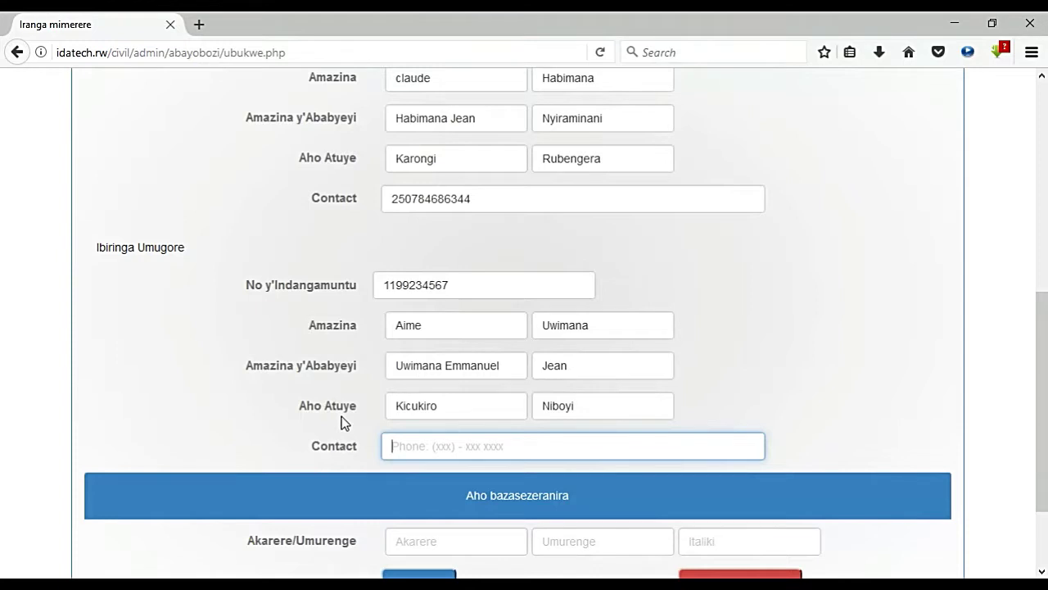
pyautogui.write('250')
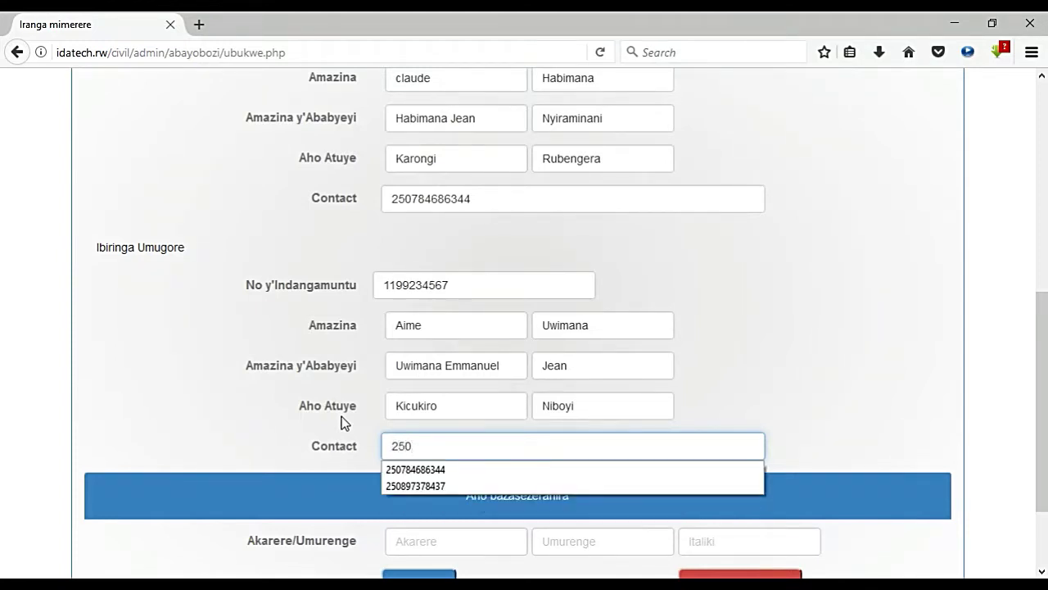
pyautogui.write('78')
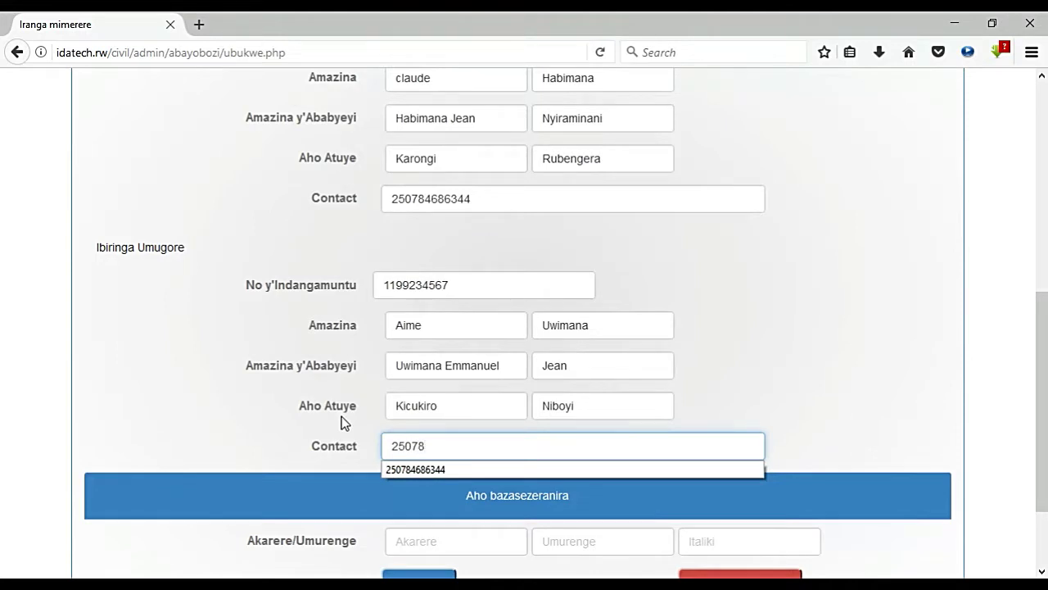
pyautogui.click(412, 471)
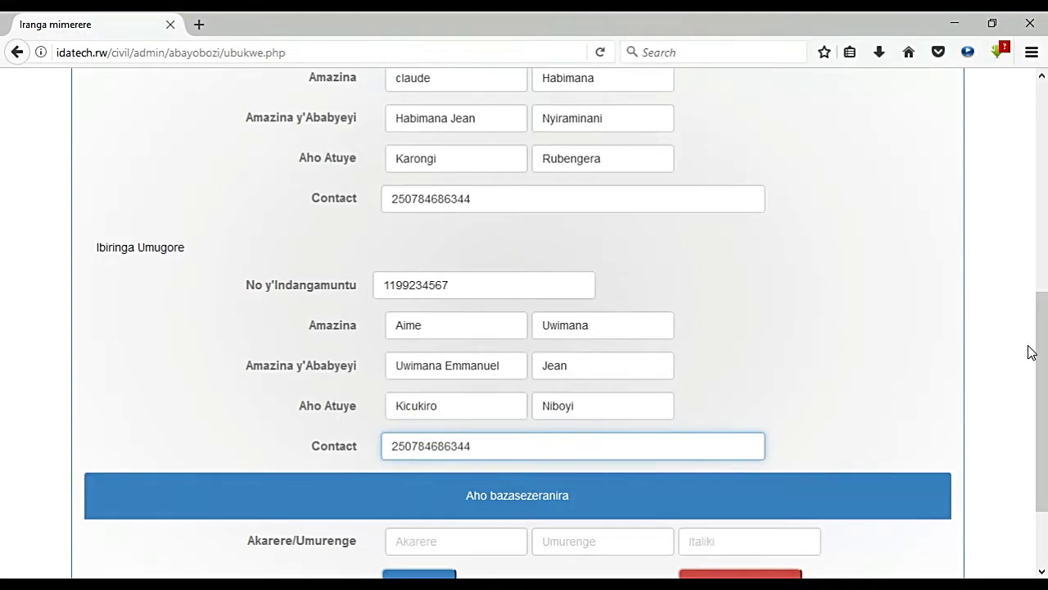
pyautogui.scroll(-3, 1030, 385)
# Step: Choose Kicukiro and Niboyi from the place suggestions and enter 15/10/2017 as the wedding date
pyautogui.click(416, 439)
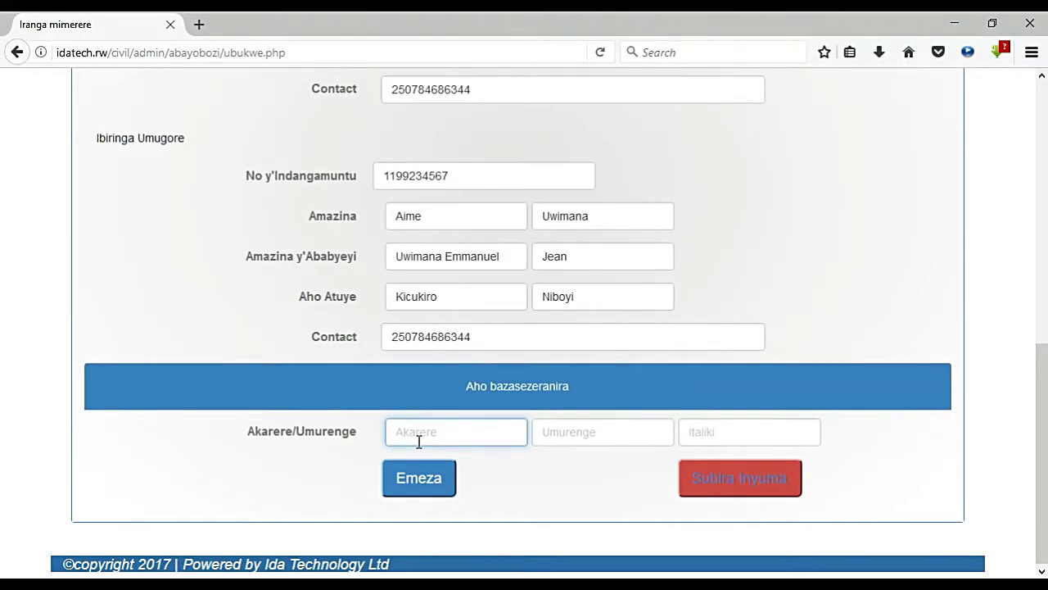
pyautogui.write('Ki')
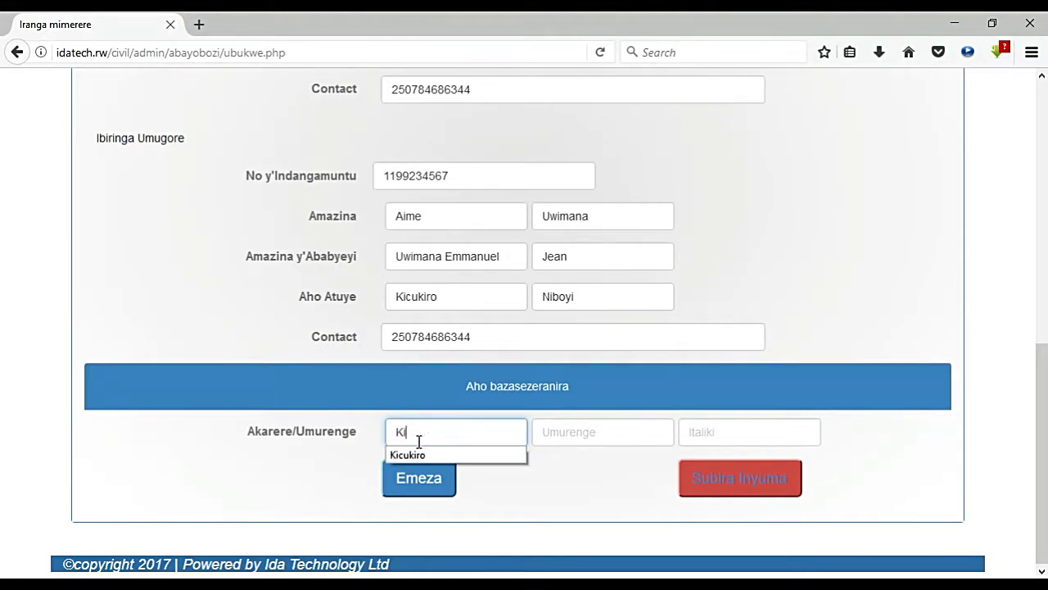
pyautogui.click(419, 454)
pyautogui.click(575, 435)
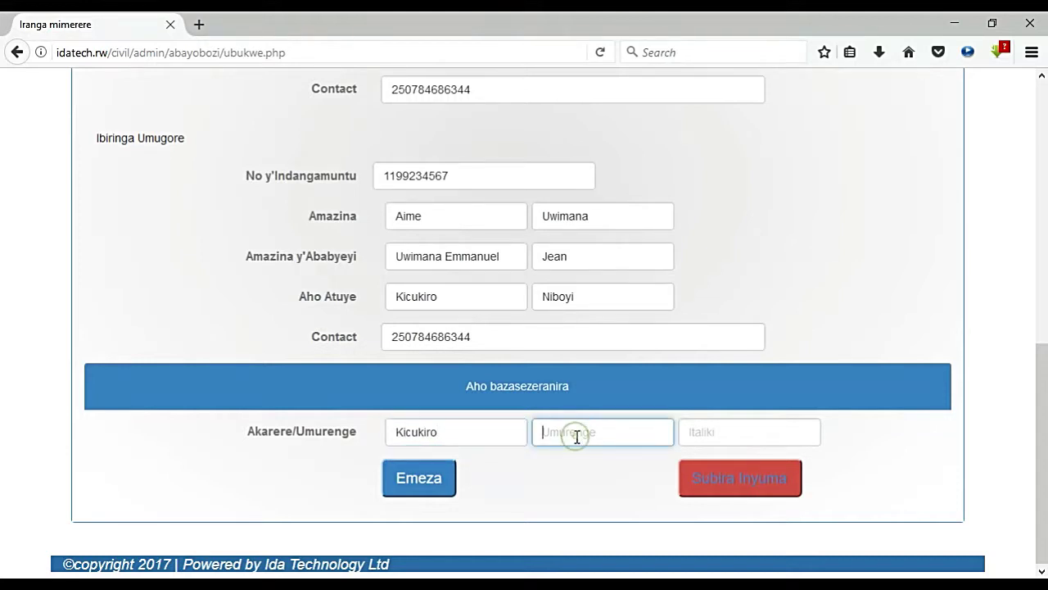
pyautogui.write('N')
pyautogui.click(585, 454)
pyautogui.click(753, 426)
pyautogui.write('1')
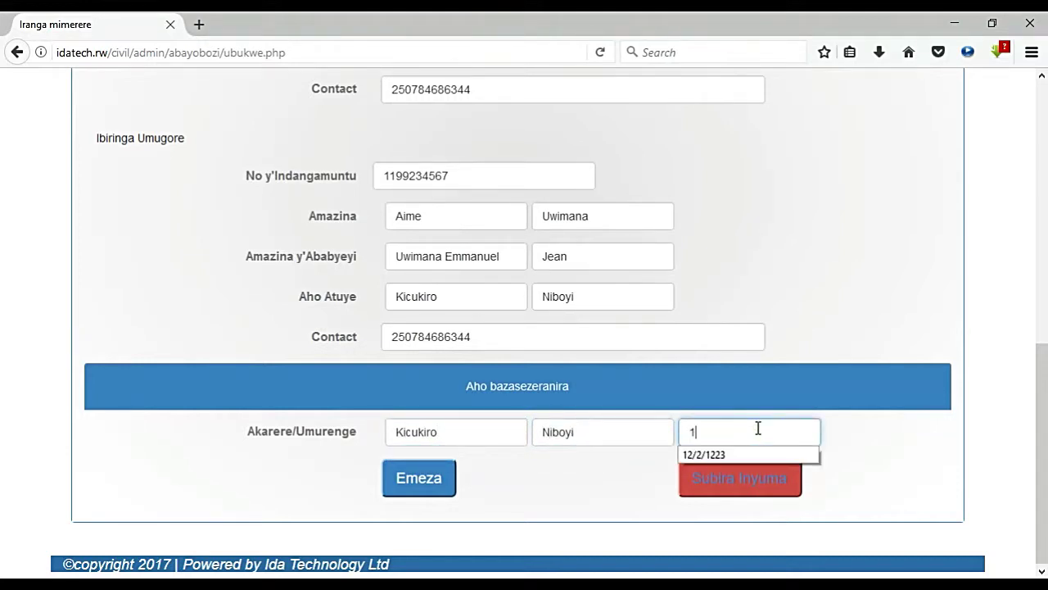
pyautogui.write('5/10')
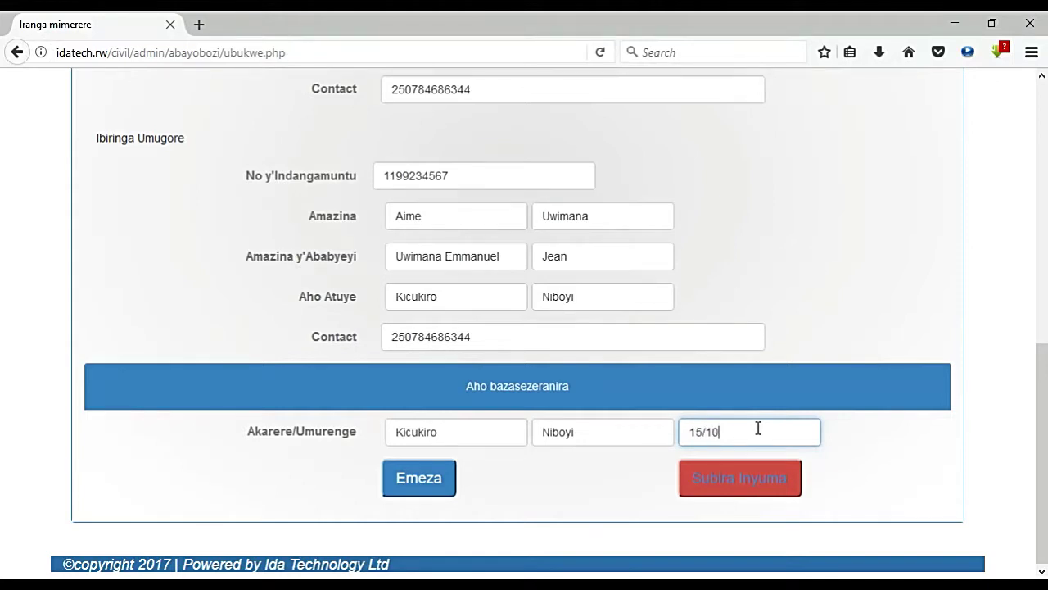
pyautogui.write('/2017')
# Step: Extend the flagged husband's and wife's ID numbers to 16 digits and resubmit with Emeza
pyautogui.click(429, 475)
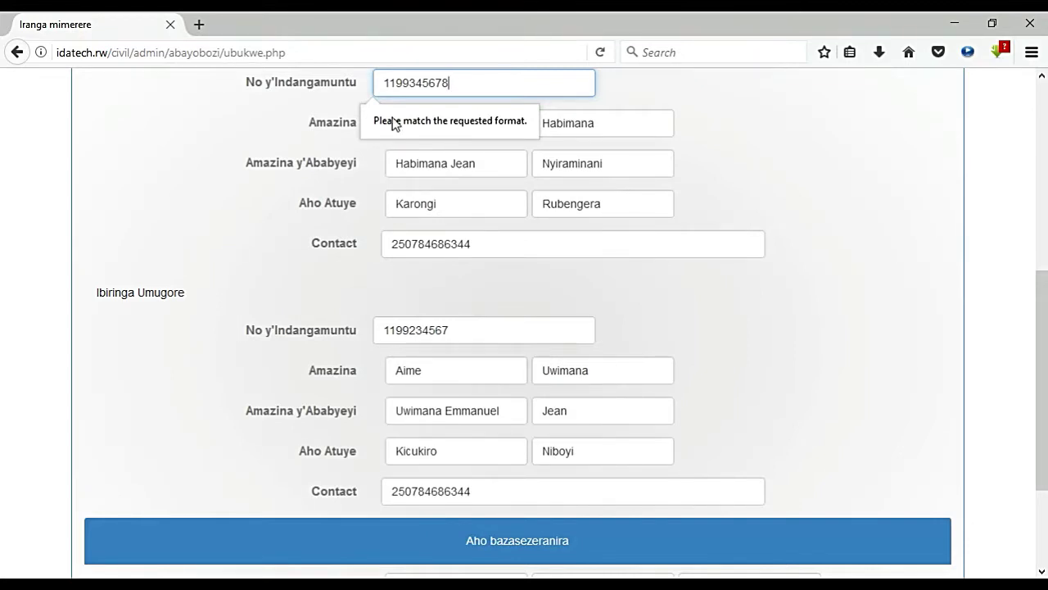
pyautogui.write('234566')
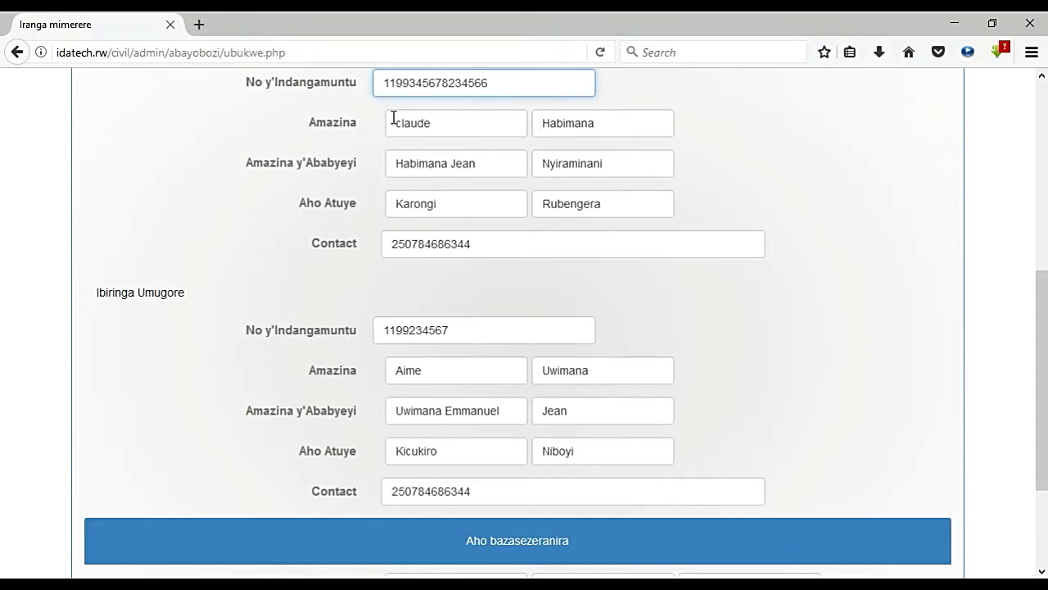
pyautogui.click(466, 332)
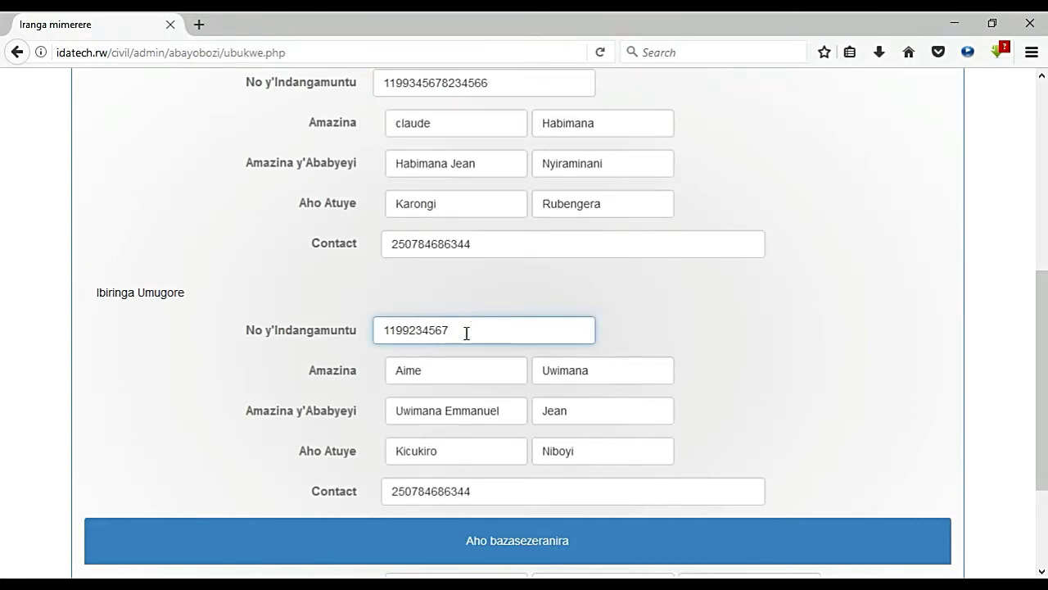
pyautogui.write('234234')
pyautogui.doubleClick(489, 89)
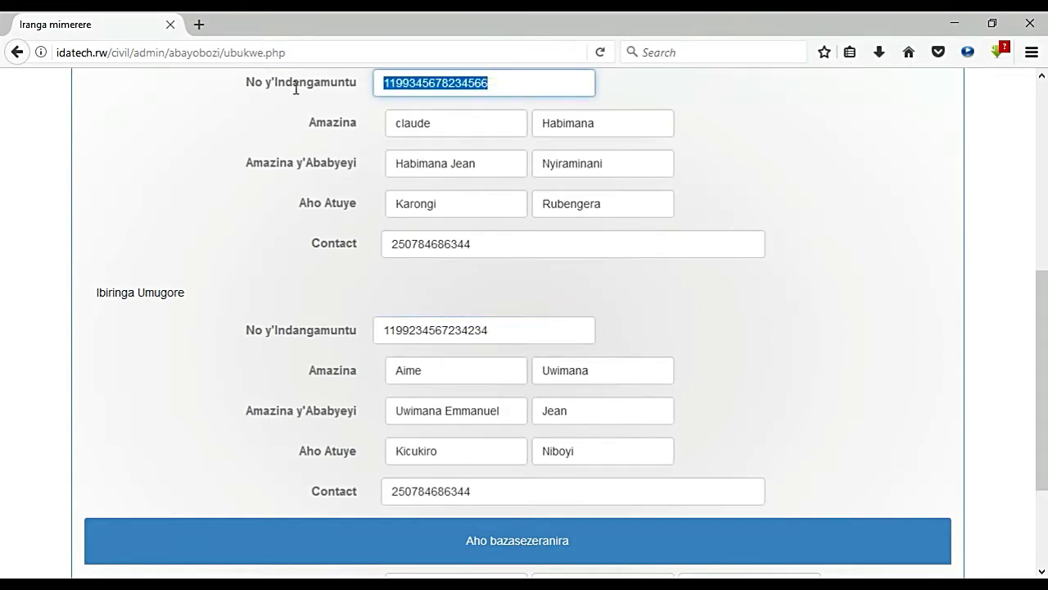
pyautogui.scroll(-4, 1041, 352)
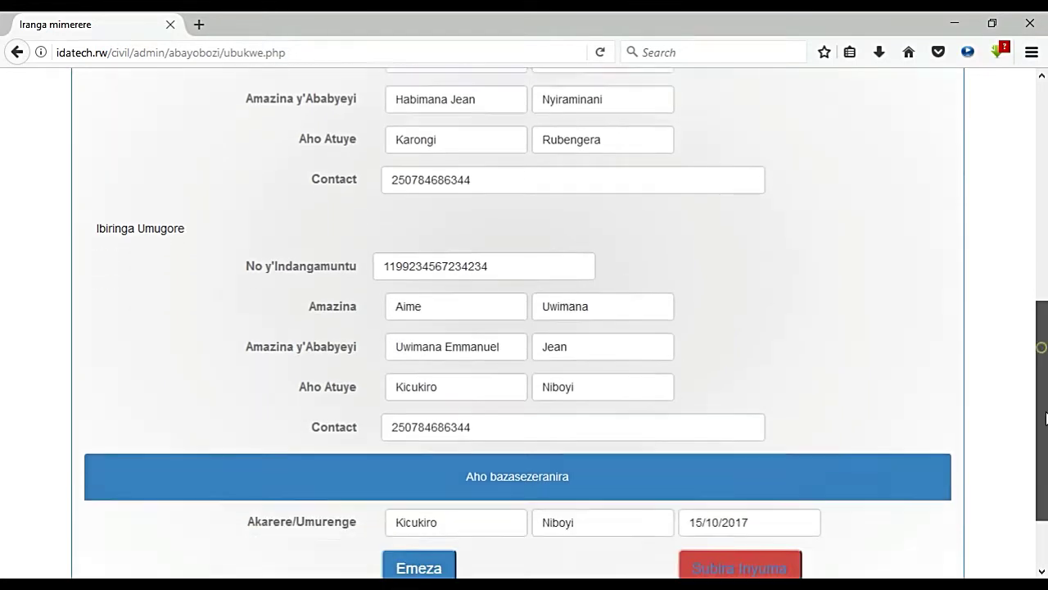
pyautogui.click(417, 488)
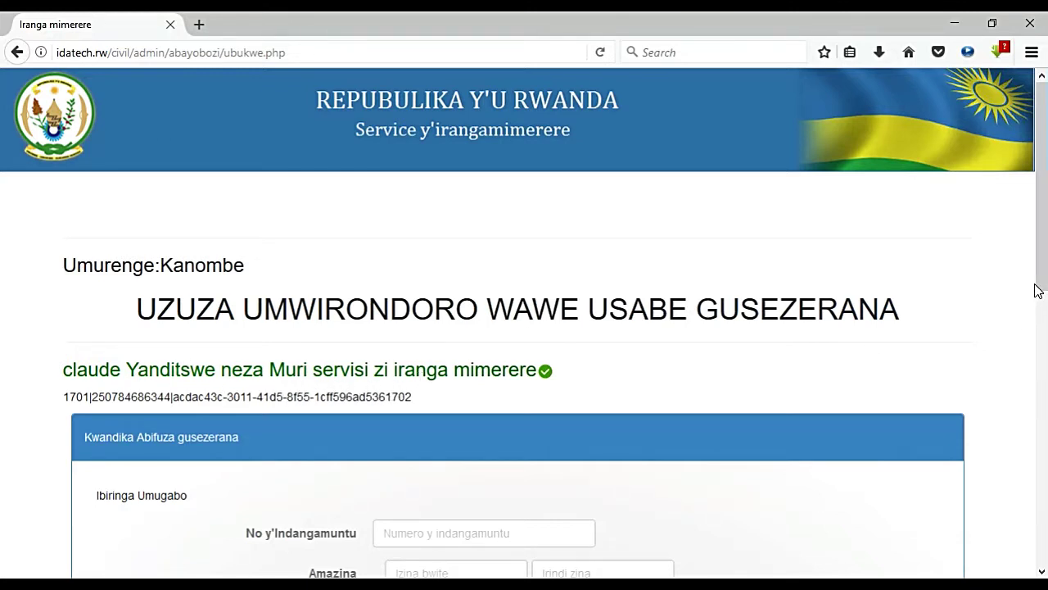
# Step: Return to the Kanombe sector dashboard via Subira Inyuma and open Andika Abapfuye
pyautogui.moveTo(1044, 277); pyautogui.dragTo(1015, 564)
pyautogui.click(751, 495)
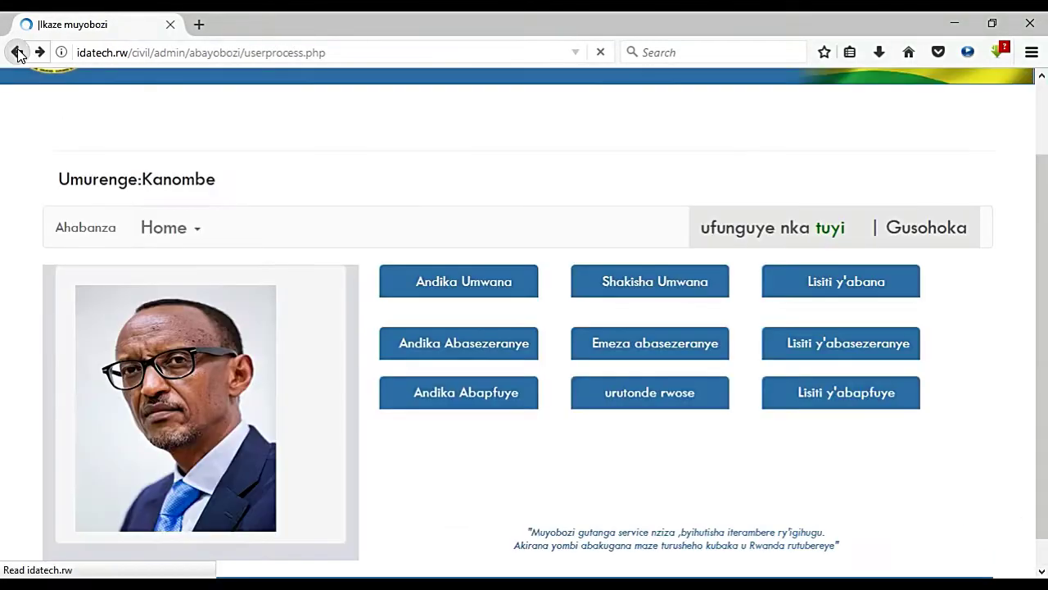
pyautogui.click(478, 402)
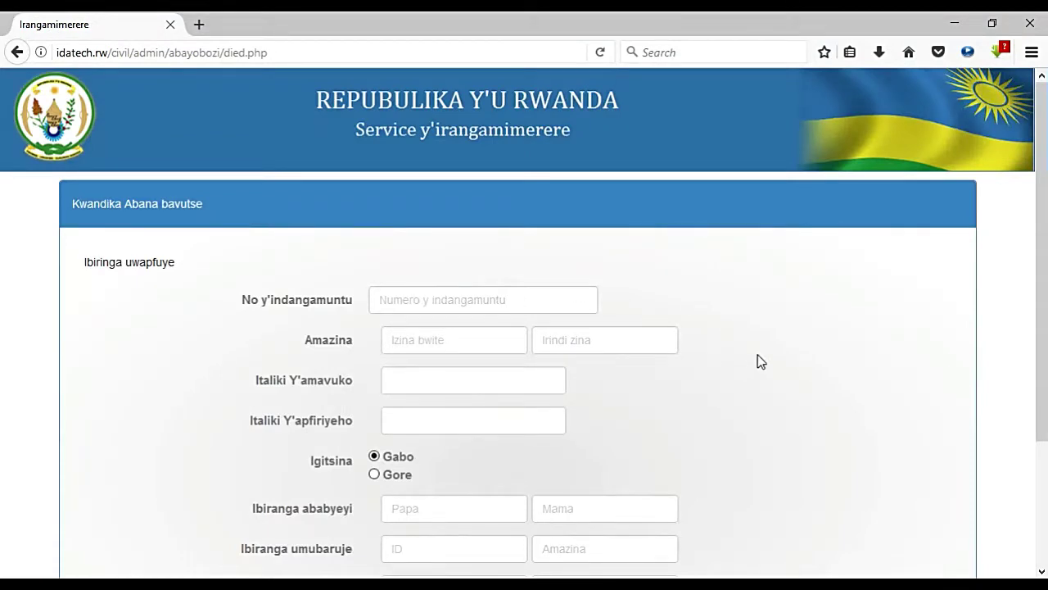
pyautogui.scroll(-3, 1020, 303)
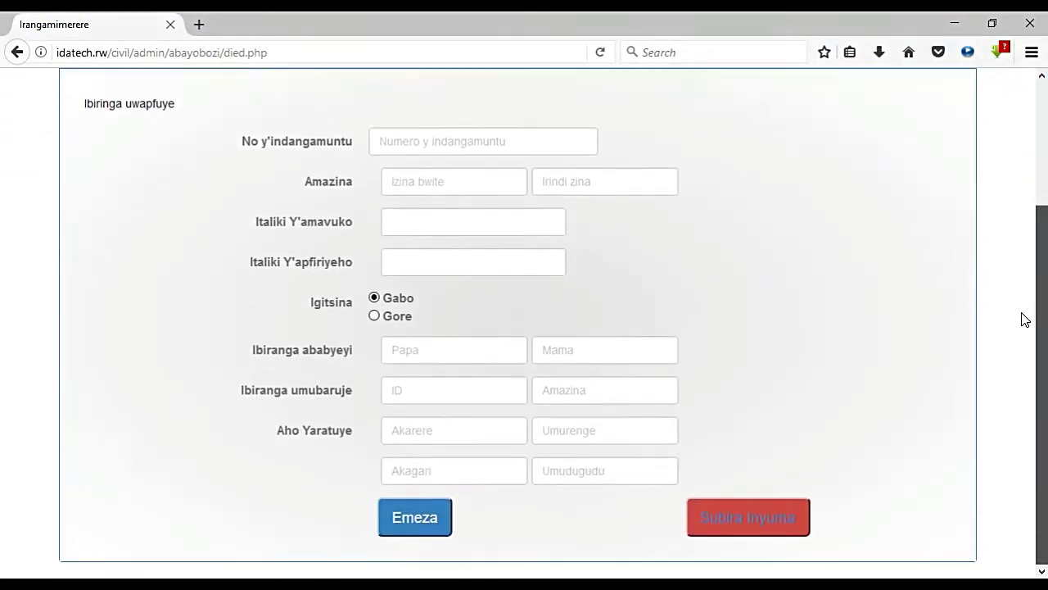
# Step: Fill the deceased's ID number by choosing the first autocomplete suggestion
pyautogui.scroll(2, 1022, 311)
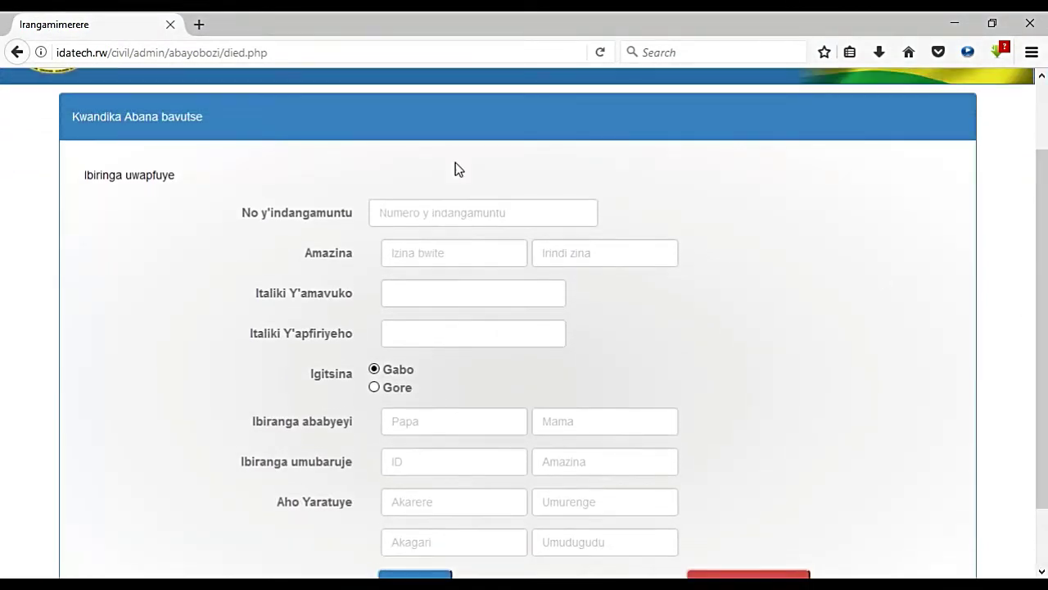
pyautogui.click(440, 211)
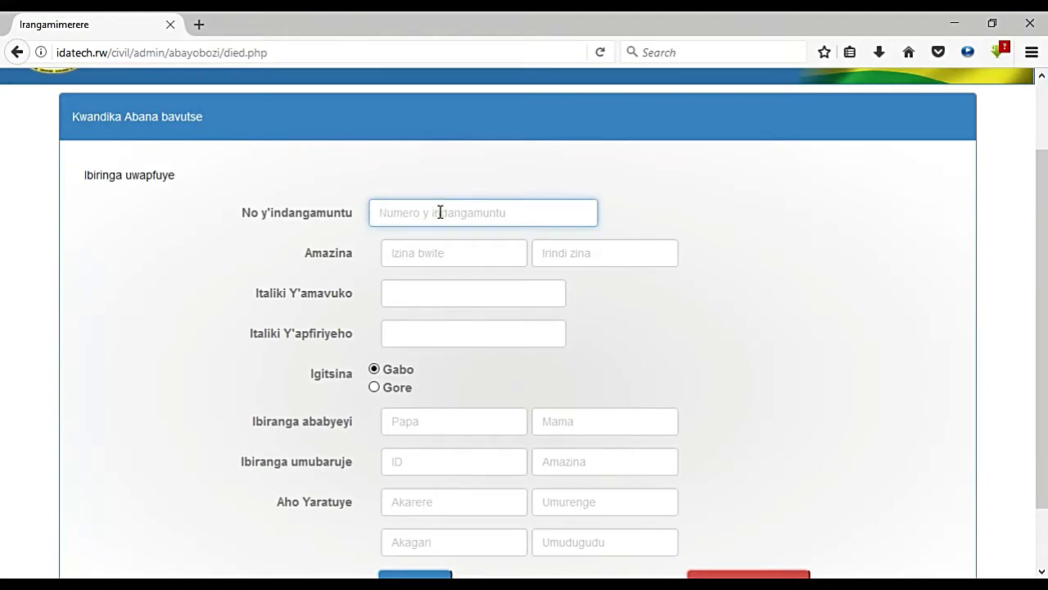
pyautogui.write('12345679')
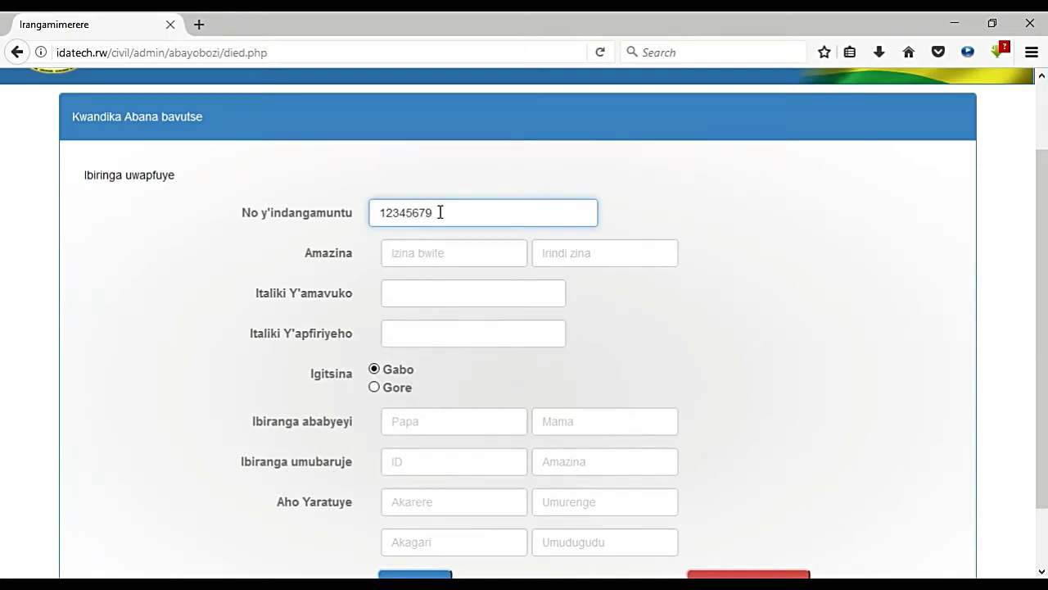
pyautogui.press('BackSpace')
pyautogui.press('BackSpace')
pyautogui.write('7891234')
pyautogui.press('BackSpace')
pyautogui.press('BackSpace')
pyautogui.press('BackSpace')
pyautogui.press('BackSpace')
pyautogui.press('BackSpace')
pyautogui.press('BackSpace')
pyautogui.press('BackSpace')
pyautogui.press('BackSpace')
pyautogui.press('BackSpace')
pyautogui.press('BackSpace')
pyautogui.press('BackSpace')
pyautogui.press('BackSpace')
pyautogui.press('BackSpace')
pyautogui.write('1199')
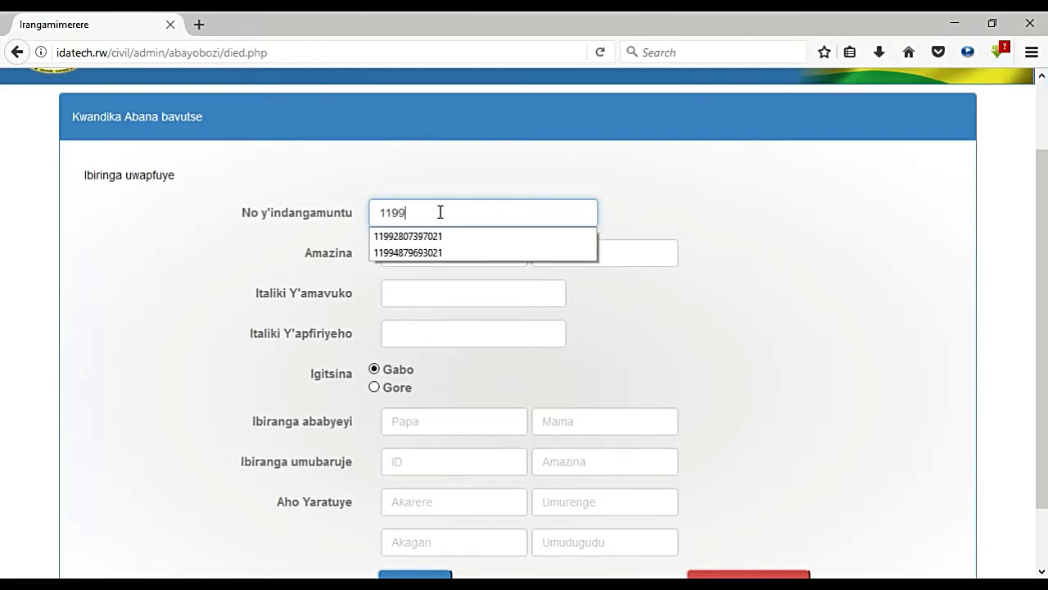
pyautogui.click(443, 234)
# Step: Enter the deceased's first and second names, birth date 1/1/1990 and death date 12/9/2017
pyautogui.click(438, 251)
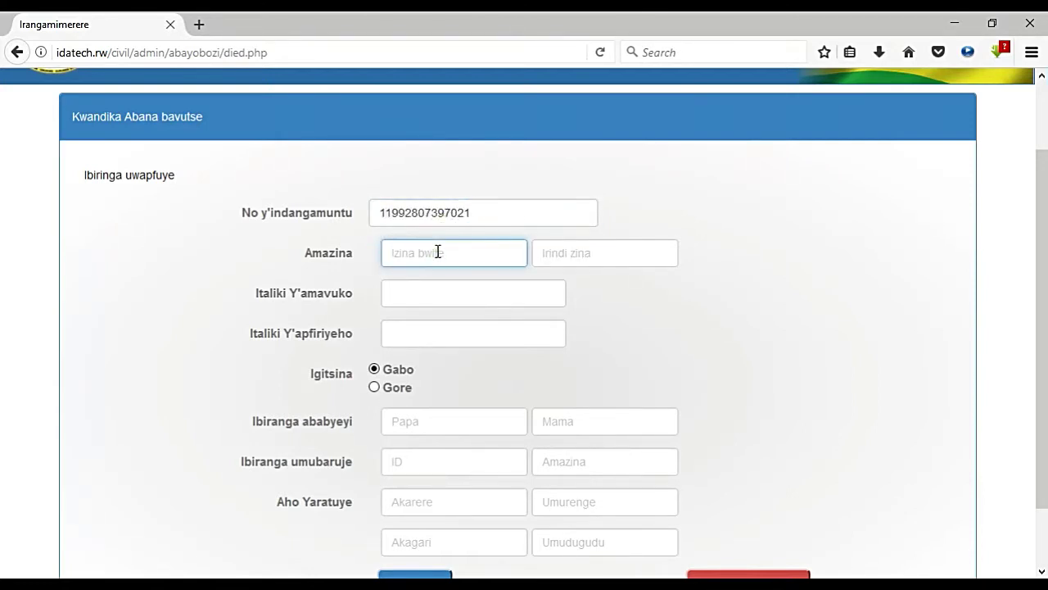
pyautogui.write('Eddy')
pyautogui.press('Tab')
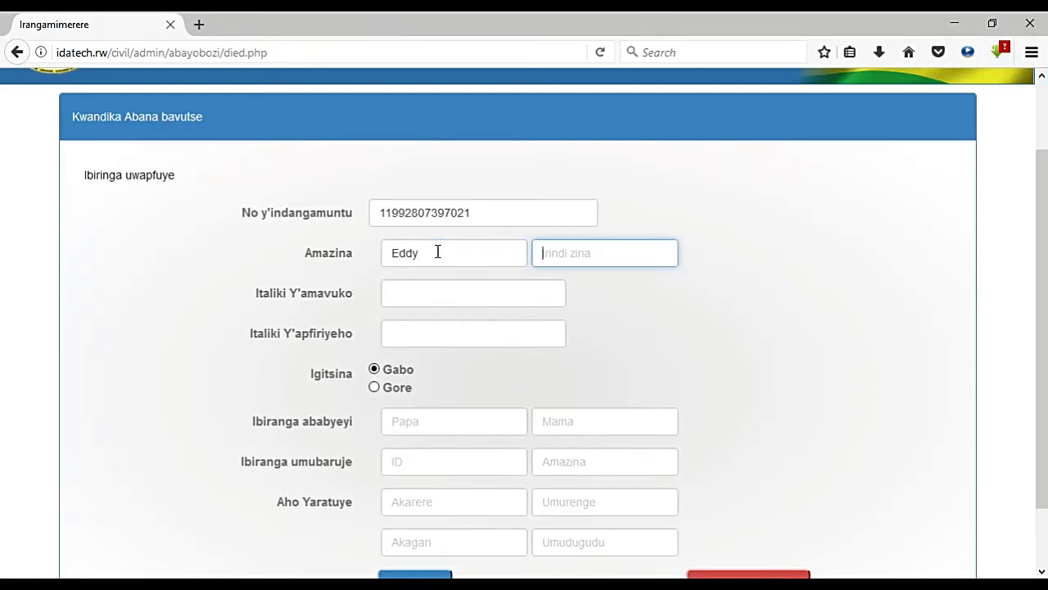
pyautogui.write('Eddy')
pyautogui.press('Tab')
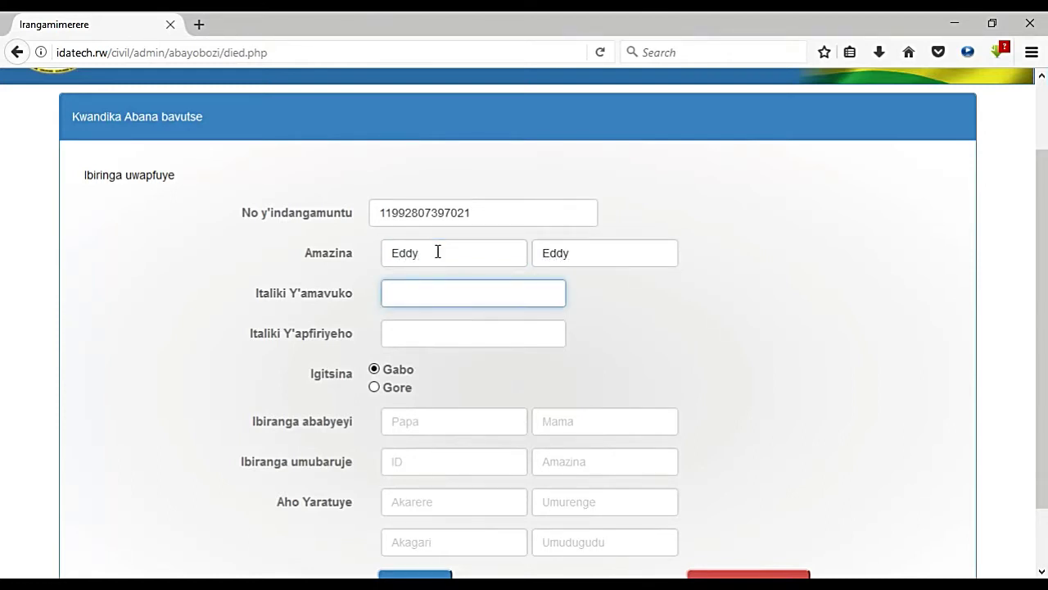
pyautogui.write('1/1/1990')
pyautogui.press('Tab')
pyautogui.write('1/1')
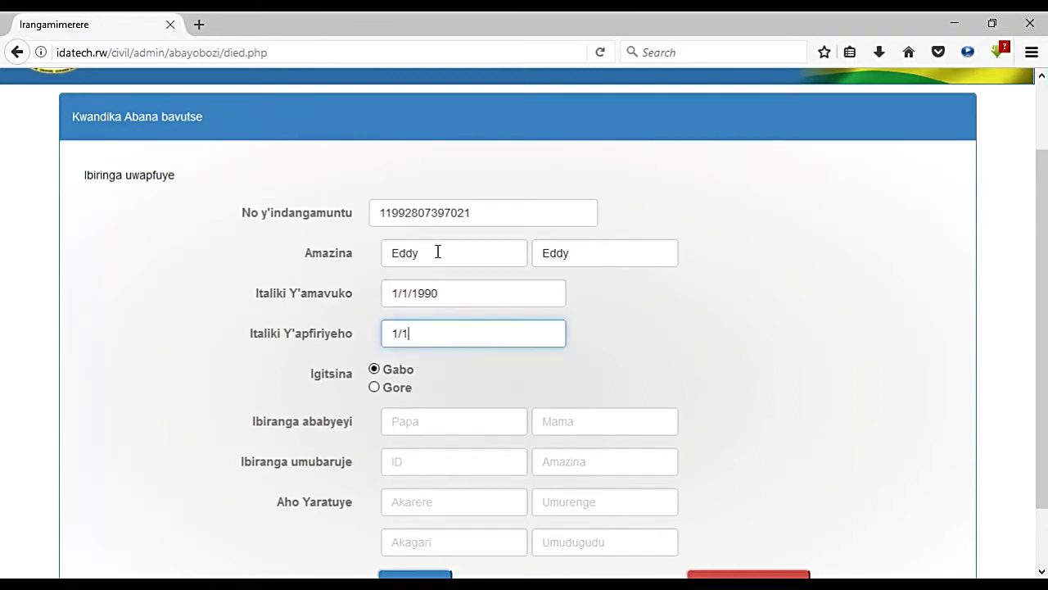
pyautogui.press('BackSpace')
pyautogui.press('BackSpace')
pyautogui.press('BackSpace')
pyautogui.write('12/')
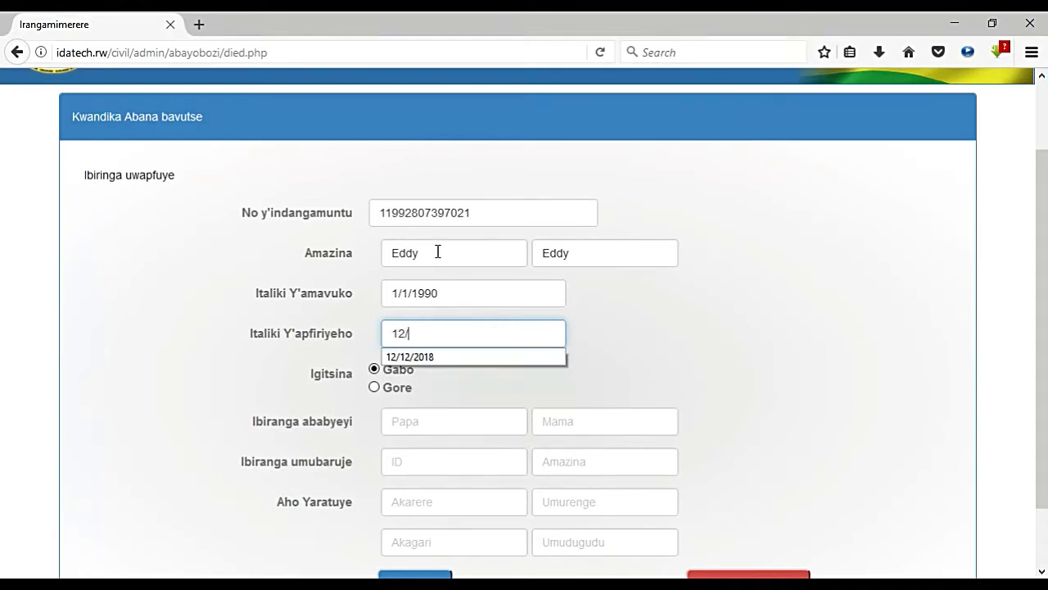
pyautogui.write('9')
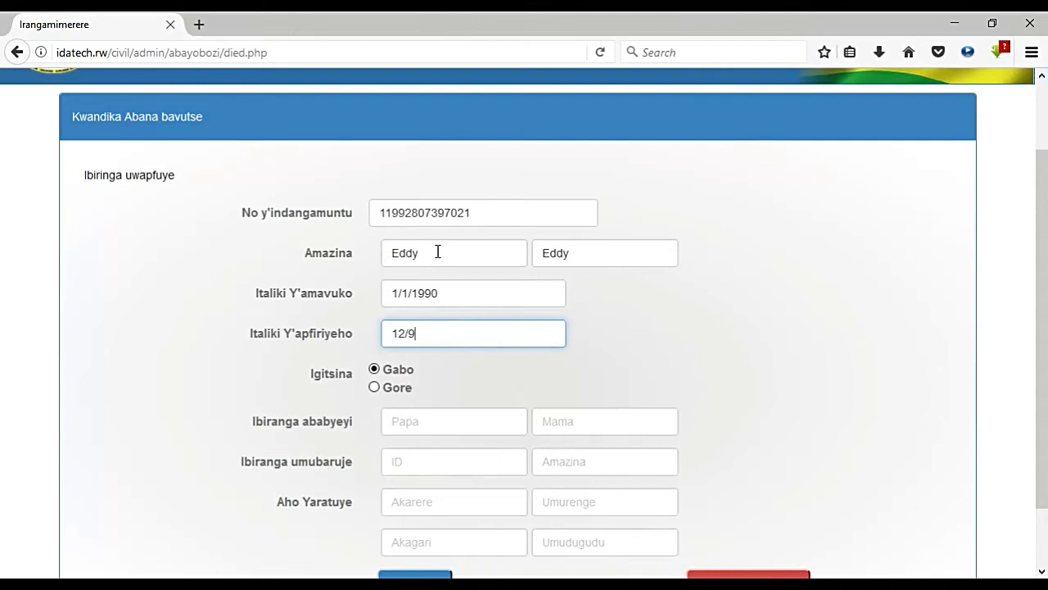
pyautogui.write('/2017')
pyautogui.click(428, 425)
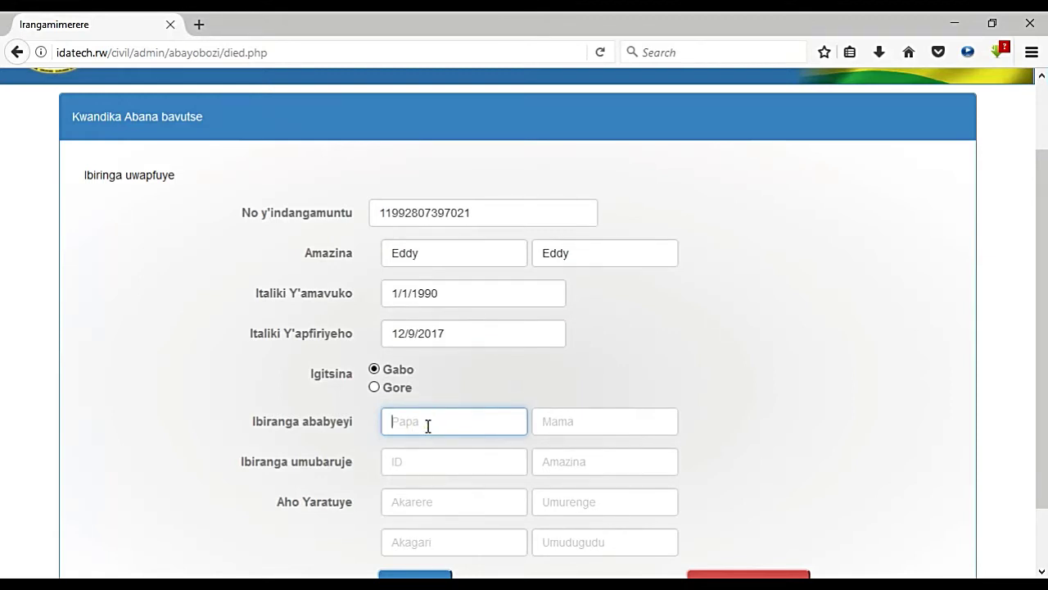
# Step: Enter the deceased's father's and mother's names
pyautogui.write('Agn')
pyautogui.press('BackSpace')
pyautogui.press('BackSpace')
pyautogui.press('BackSpace')
pyautogui.write('Jean')
pyautogui.press('Tab')
pyautogui.write('Ag')
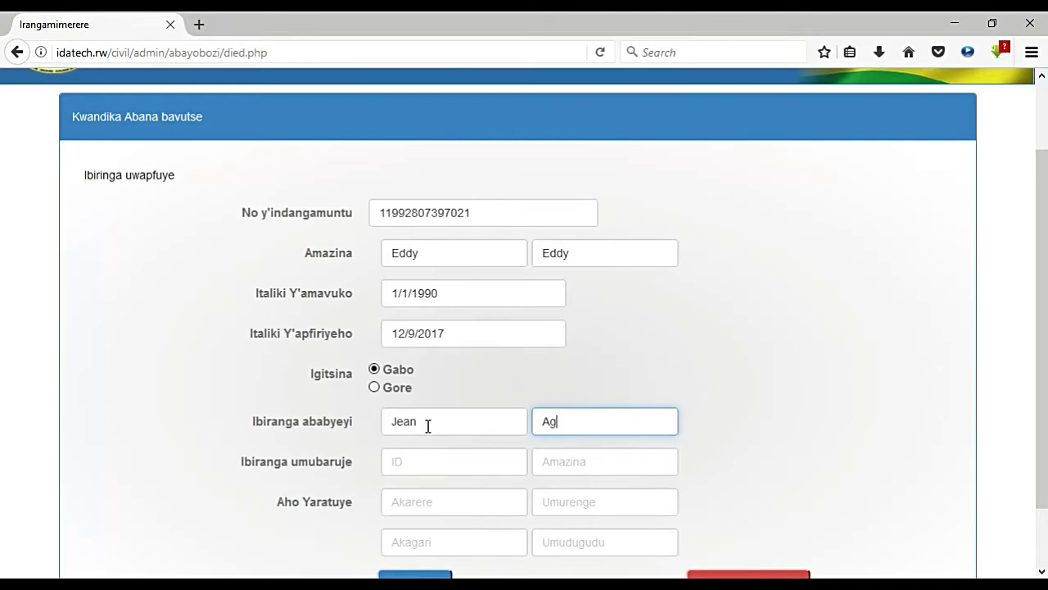
pyautogui.write('nes')
# Step: Enter the declarant's ID number and name
pyautogui.press('Tab')
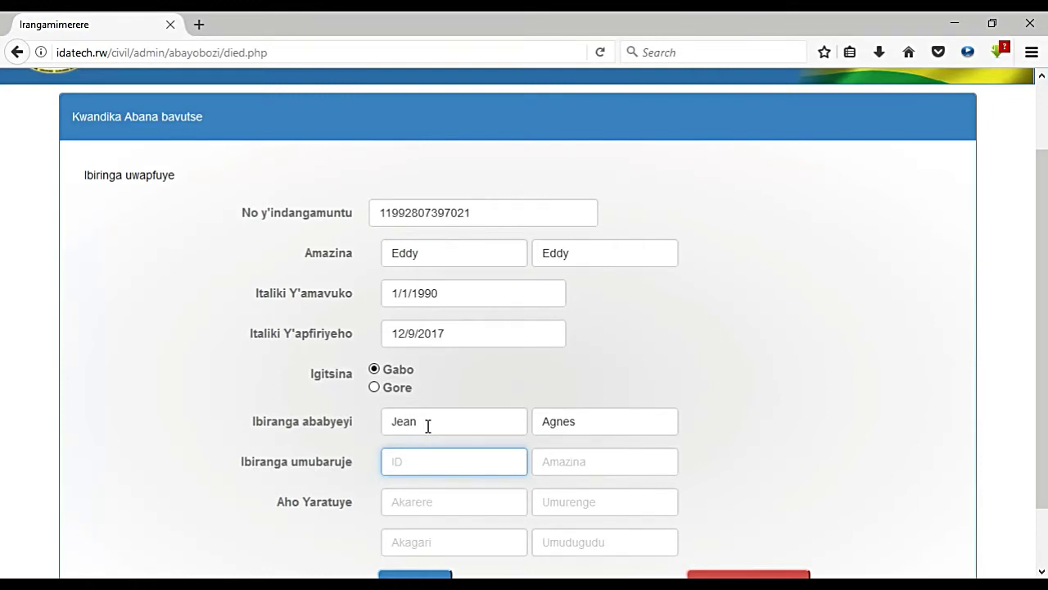
pyautogui.write('1334343')
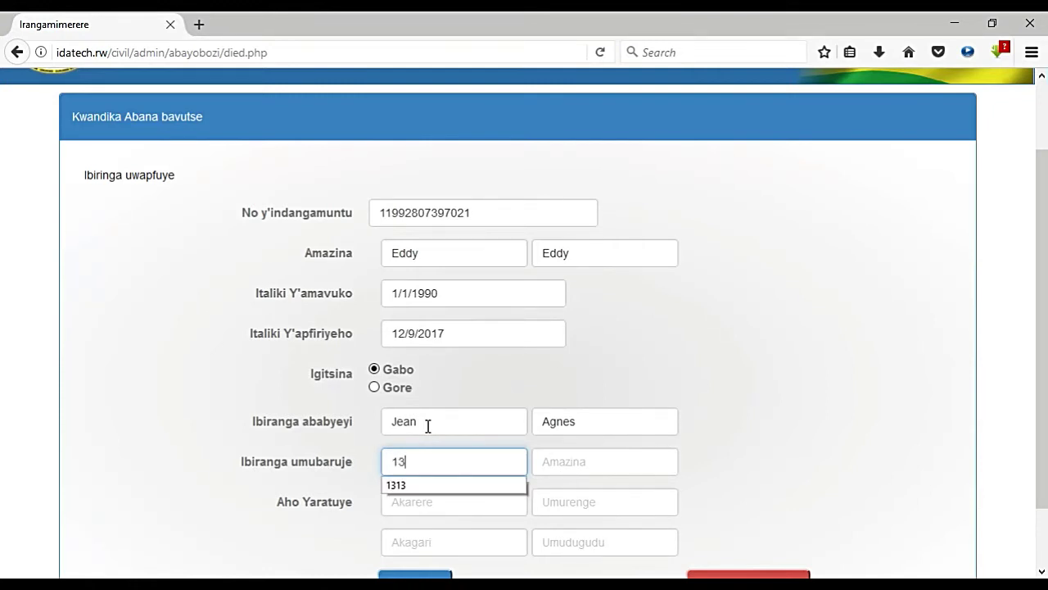
pyautogui.press('BackSpace')
pyautogui.press('BackSpace')
pyautogui.press('BackSpace')
pyautogui.press('BackSpace')
pyautogui.press('BackSpace')
pyautogui.press('BackSpace')
pyautogui.press('BackSpace')
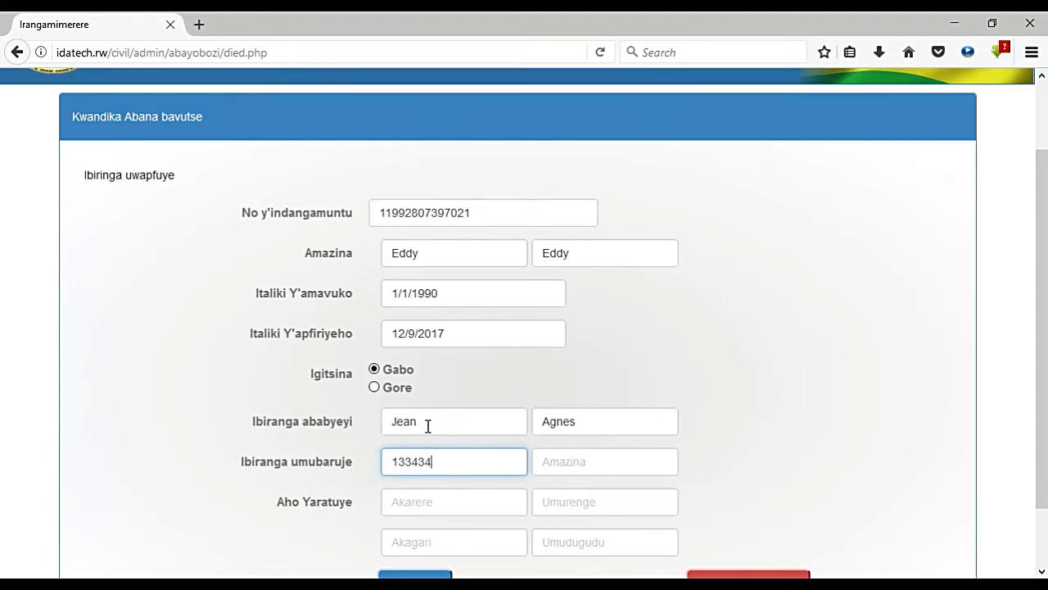
pyautogui.write('1992')
pyautogui.click(398, 463)
pyautogui.write('1')
pyautogui.click(429, 462)
pyautogui.click(577, 463)
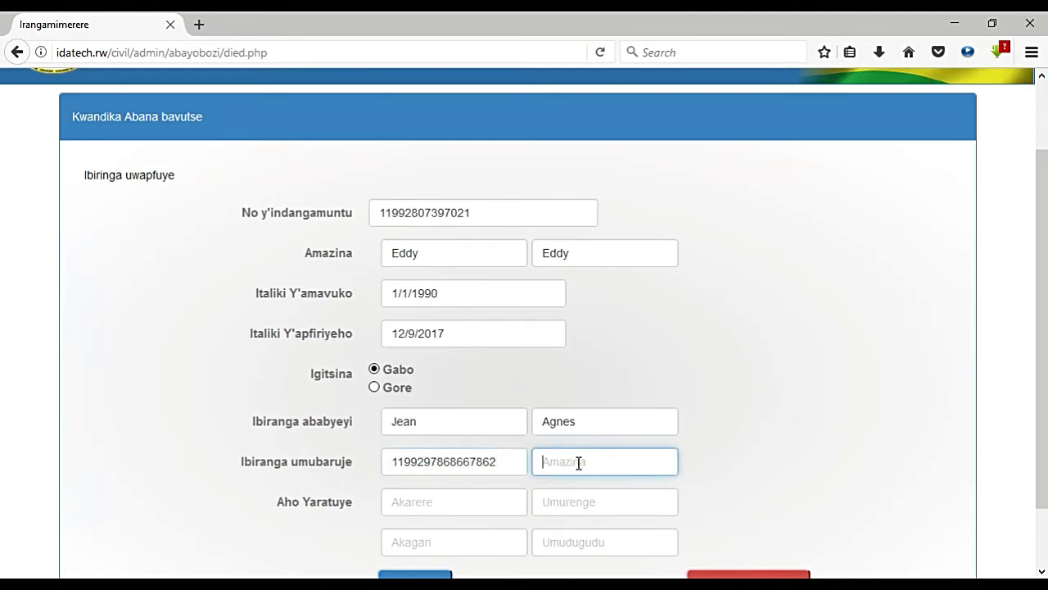
pyautogui.write('Kalisa')
# Step: Fill in the residence district, sector, cell and village, then submit with Emeza
pyautogui.press('Tab')
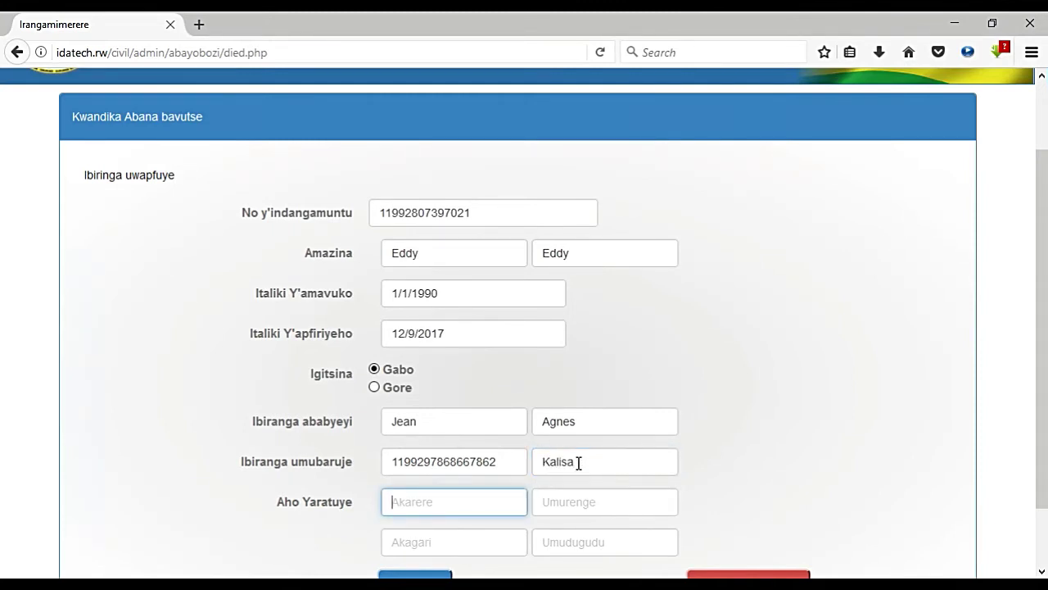
pyautogui.write('Kicukiro')
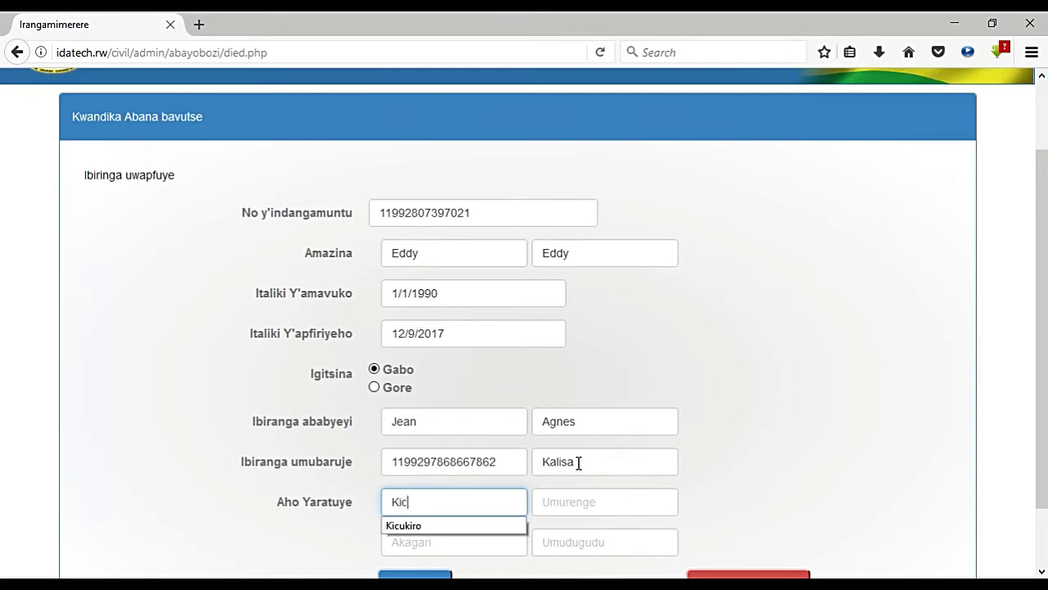
pyautogui.press('Tab')
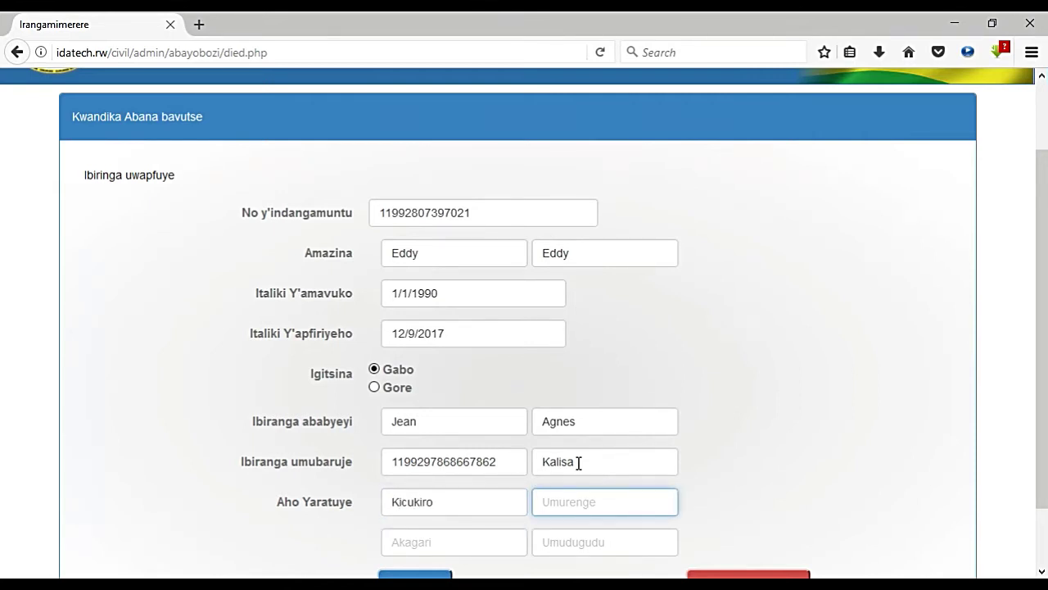
pyautogui.write('Nibo')
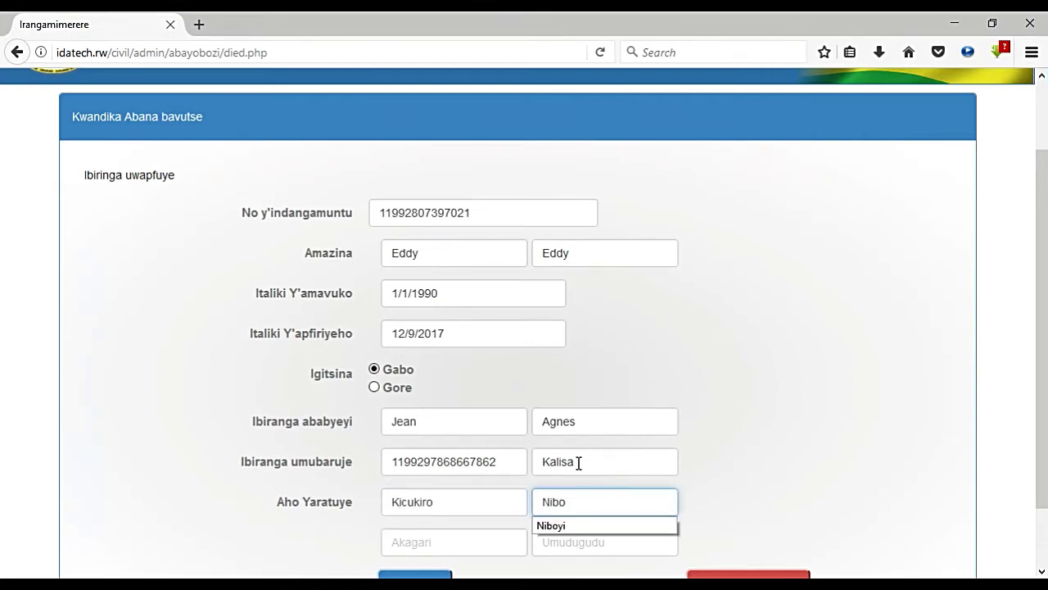
pyautogui.write('yi')
pyautogui.press('Tab')
pyautogui.write('U')
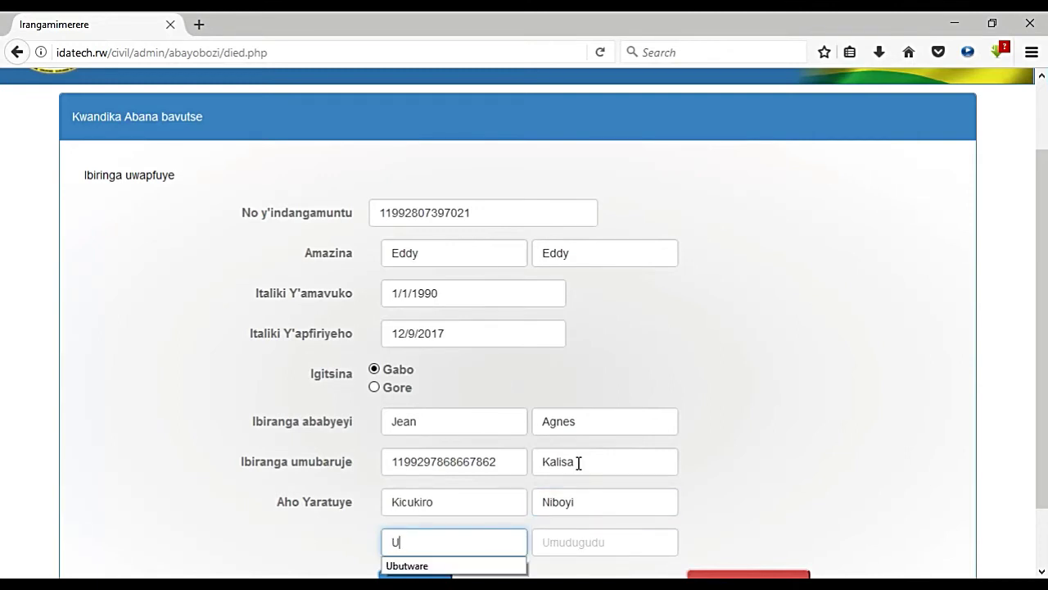
pyautogui.write('bur')
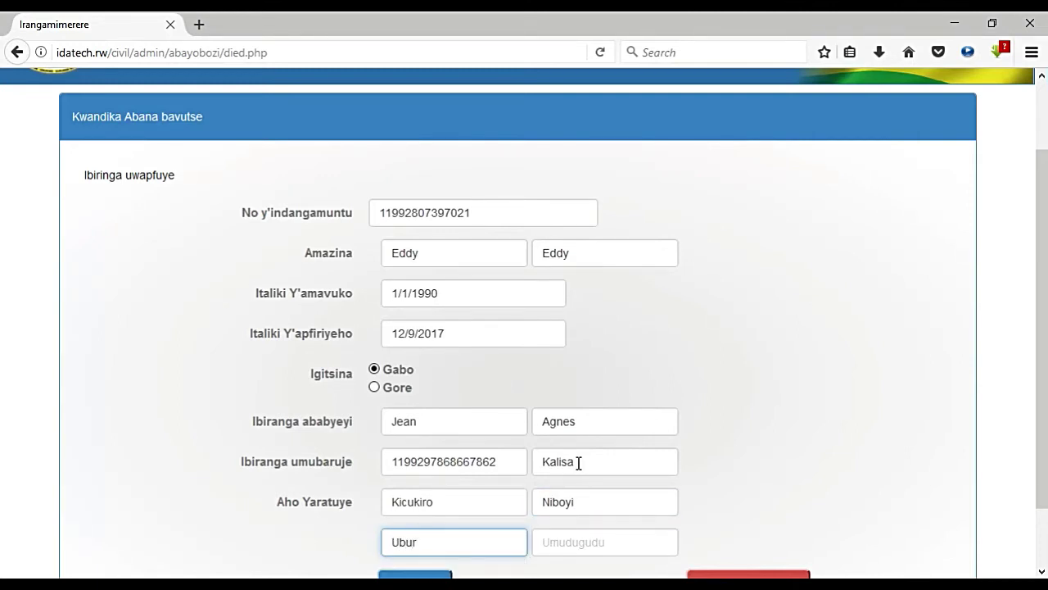
pyautogui.press('BackSpace')
pyautogui.write('twari')
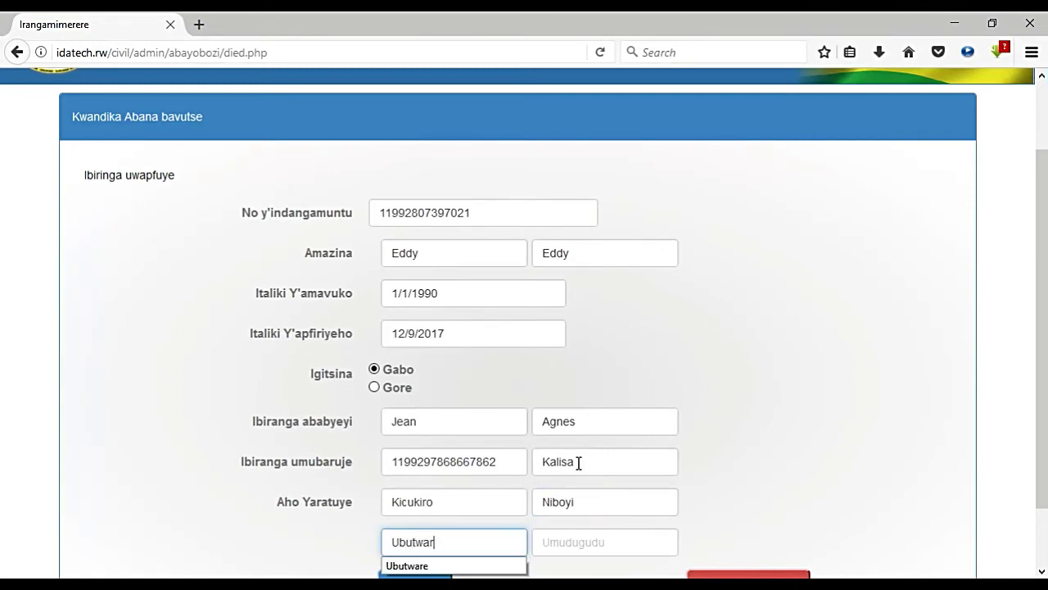
pyautogui.press('Tab')
pyautogui.write('U')
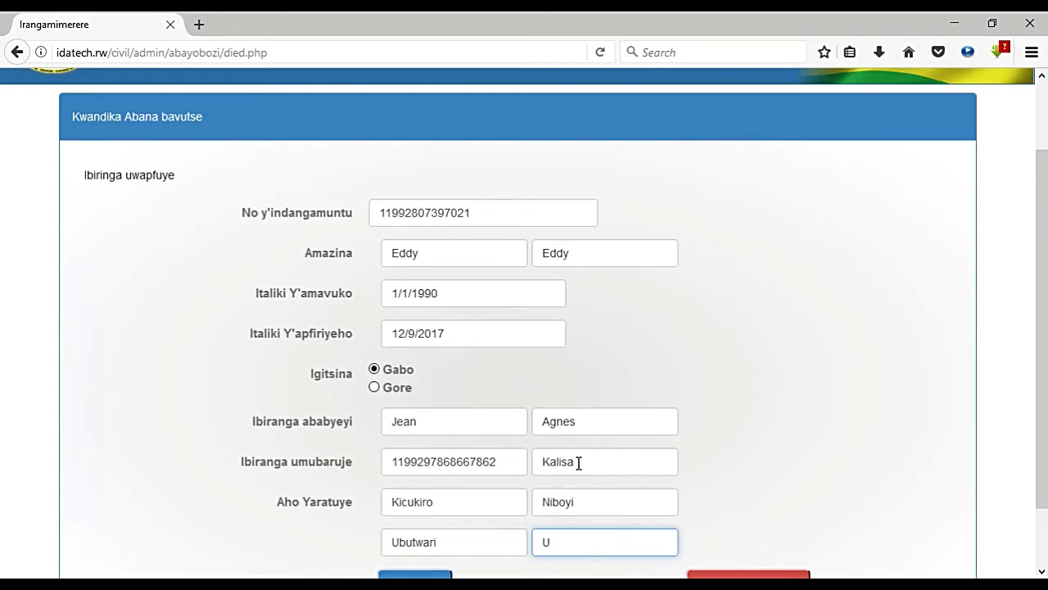
pyautogui.press('BackSpace')
pyautogui.write('Amahoro')
pyautogui.scroll(-2, 882, 561)
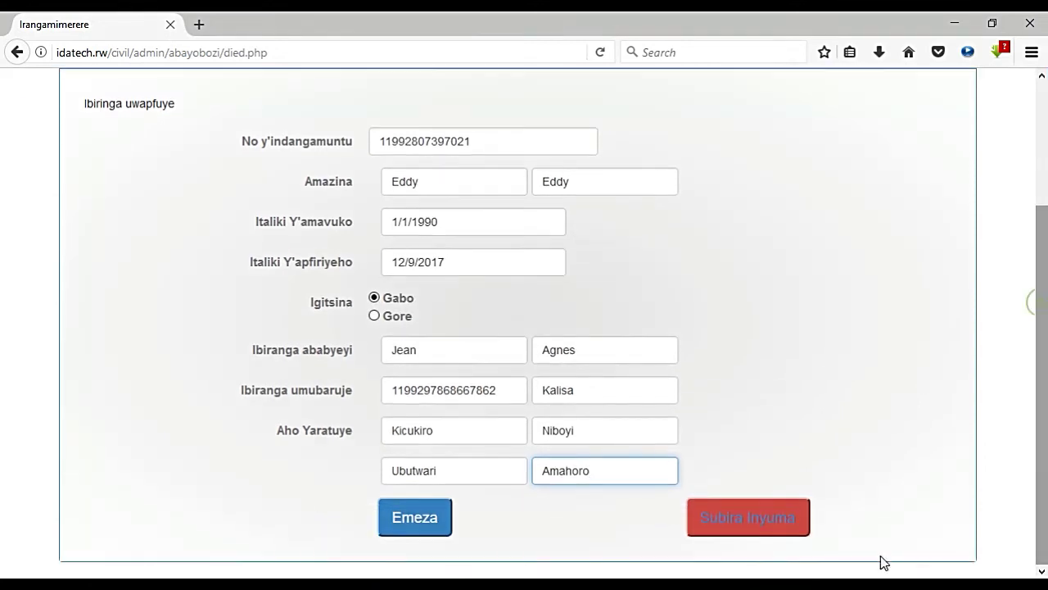
pyautogui.click(437, 532)
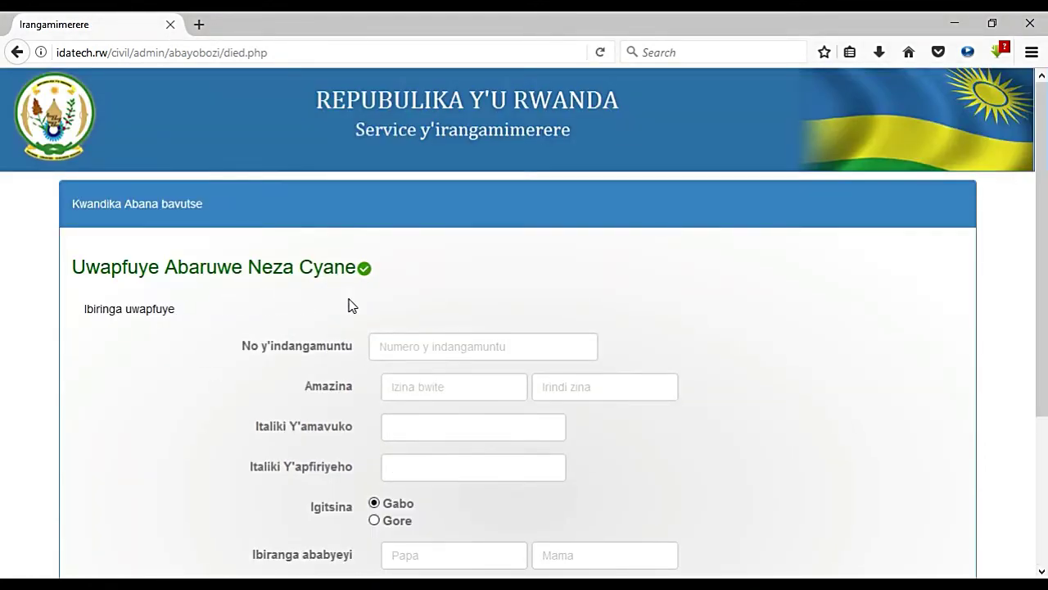
# Step: Leave the emptied death form via Subira Inyuma and go back to the Kanombe sector dashboard
pyautogui.scroll(-3, 1041, 241)
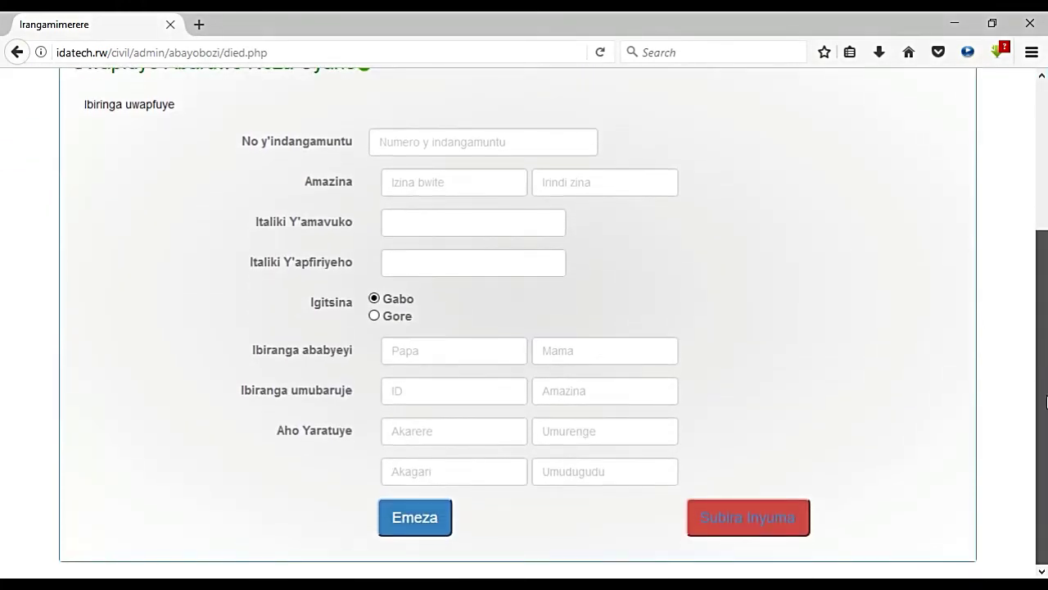
pyautogui.click(790, 517)
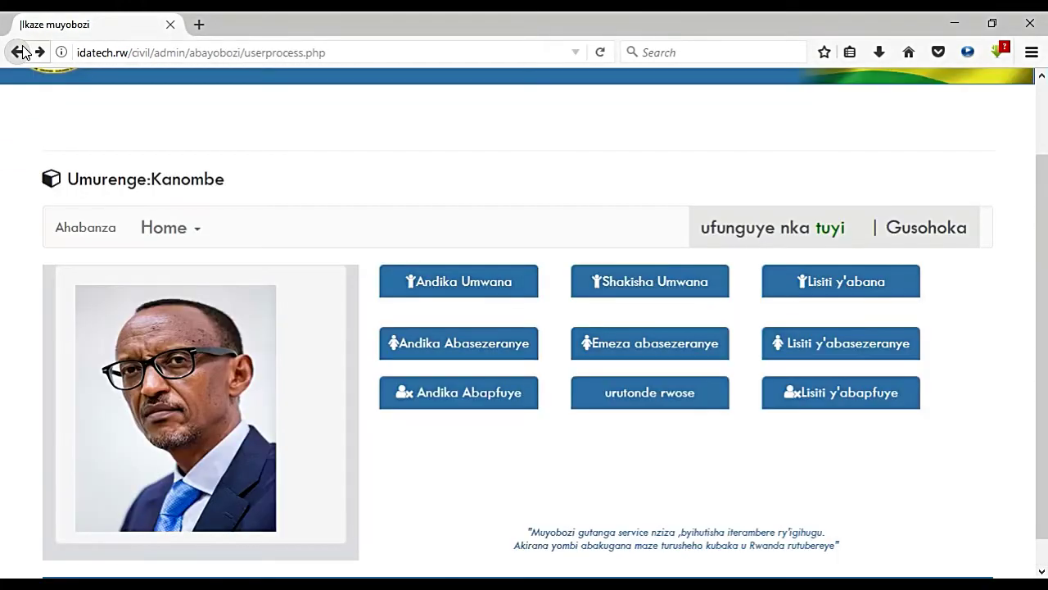
pyautogui.click(637, 432)
# Step: Open the pending couple's marriage from Emeza abasezeranye and approve it with Emeza
pyautogui.click(680, 343)
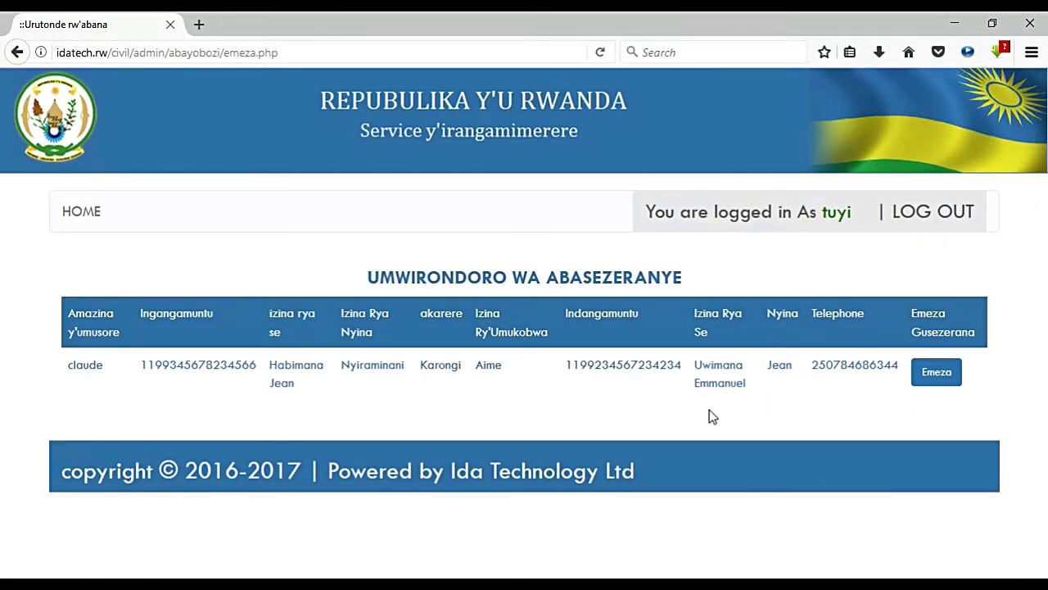
pyautogui.click(936, 377)
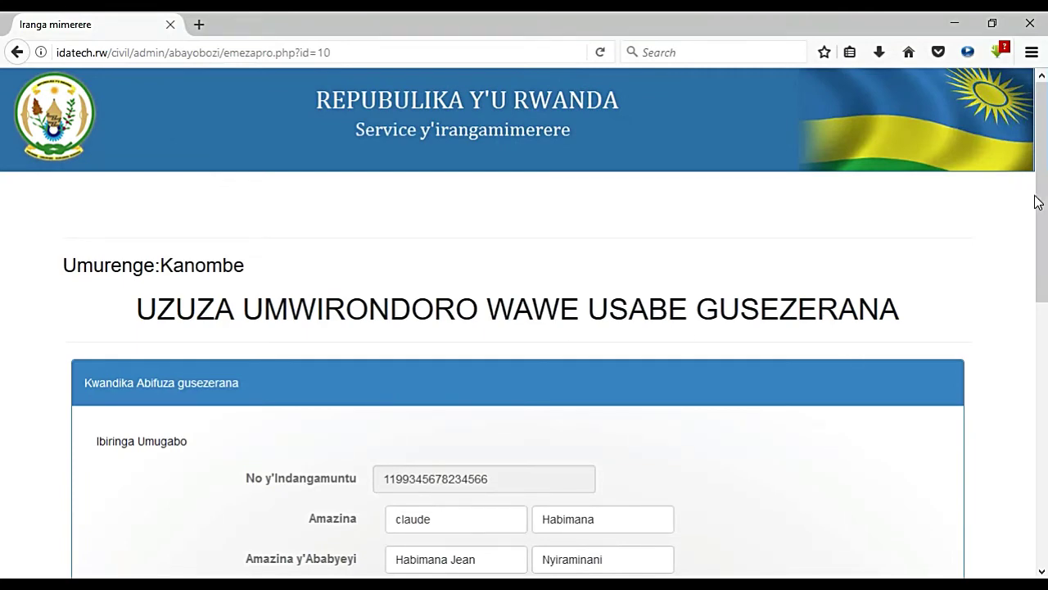
pyautogui.moveTo(1038, 202); pyautogui.dragTo(1025, 461)
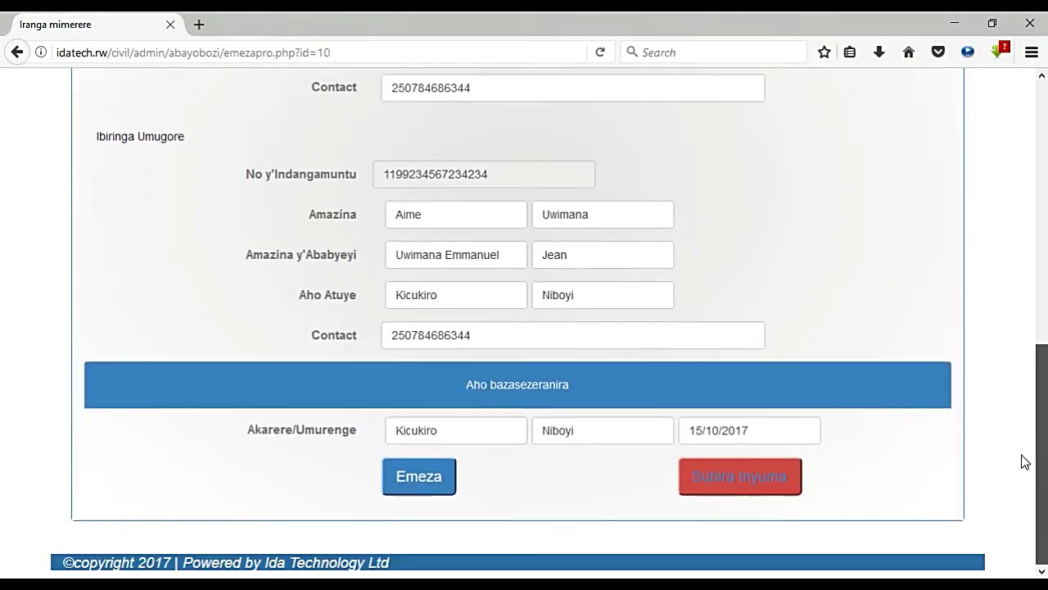
pyautogui.click(441, 486)
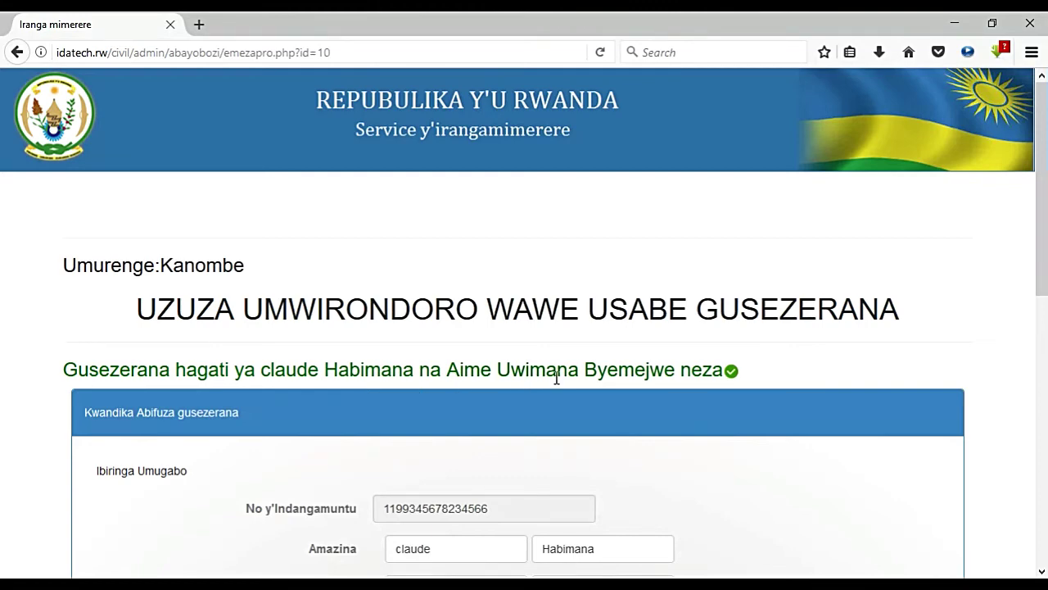
pyautogui.moveTo(1044, 182); pyautogui.dragTo(1030, 463)
# Step: Review the children, married couples and deaths lists, returning to the dashboard between each
pyautogui.click(744, 486)
pyautogui.click(834, 383)
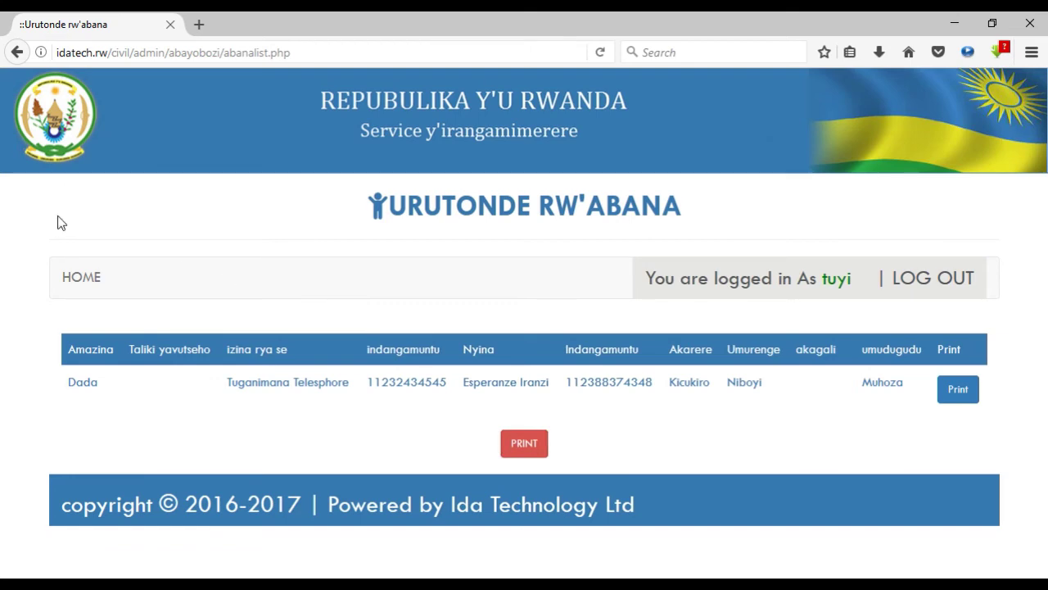
pyautogui.click(71, 282)
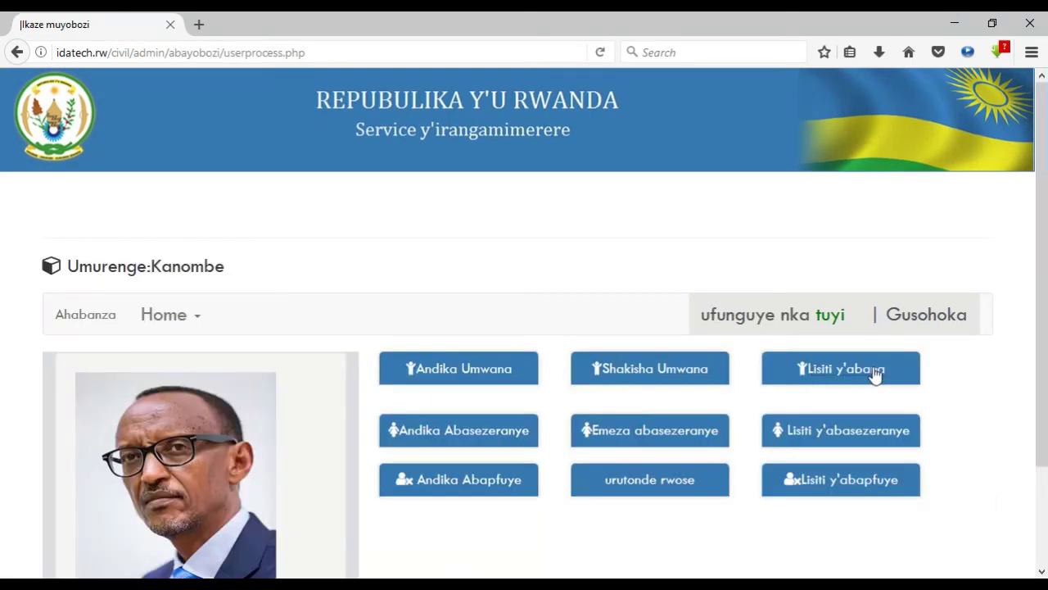
pyautogui.click(840, 442)
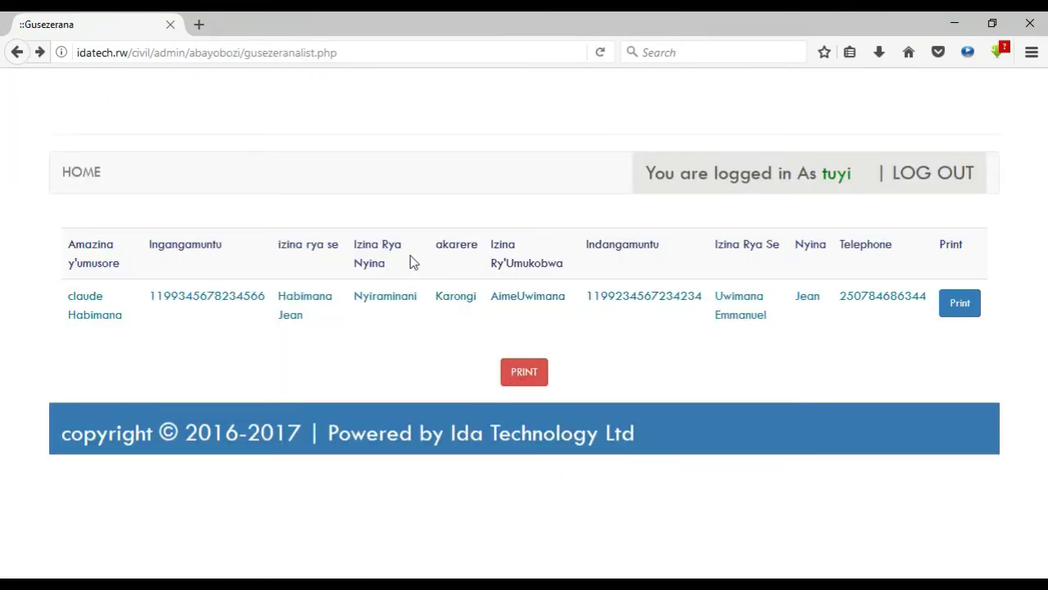
pyautogui.click(85, 188)
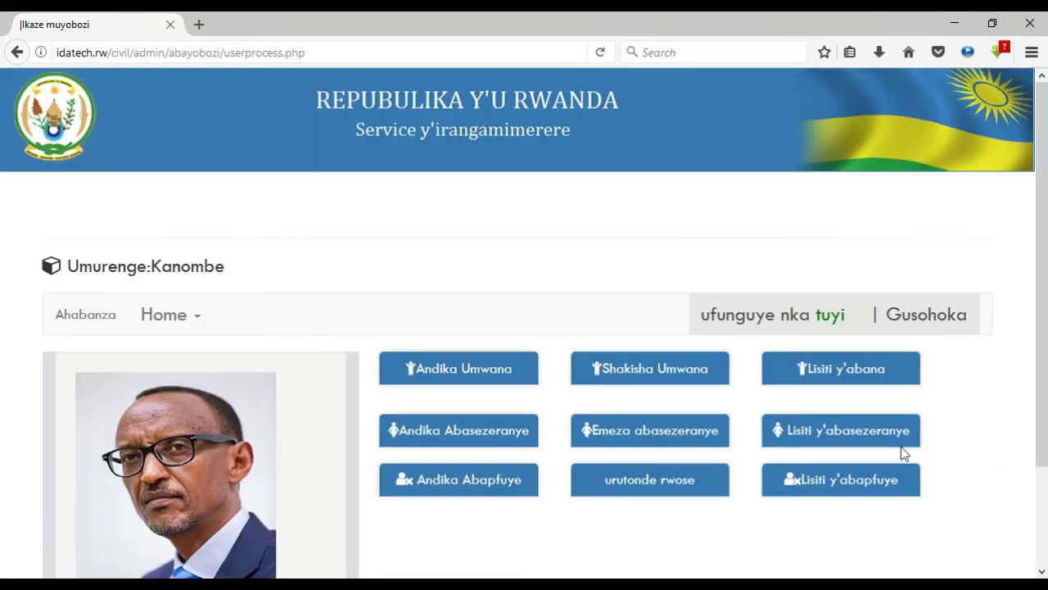
pyautogui.click(835, 490)
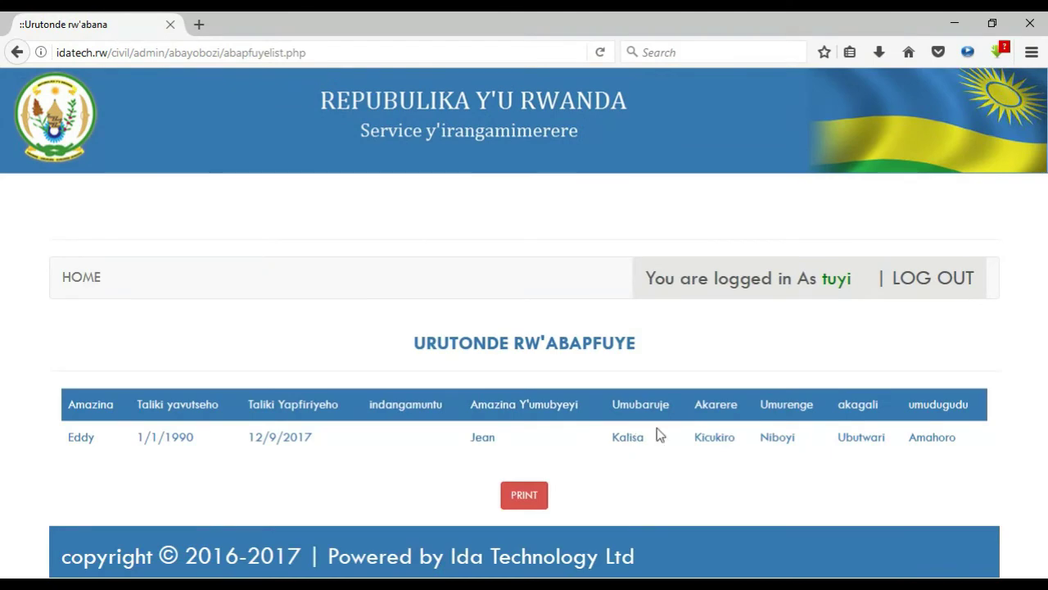
pyautogui.click(78, 279)
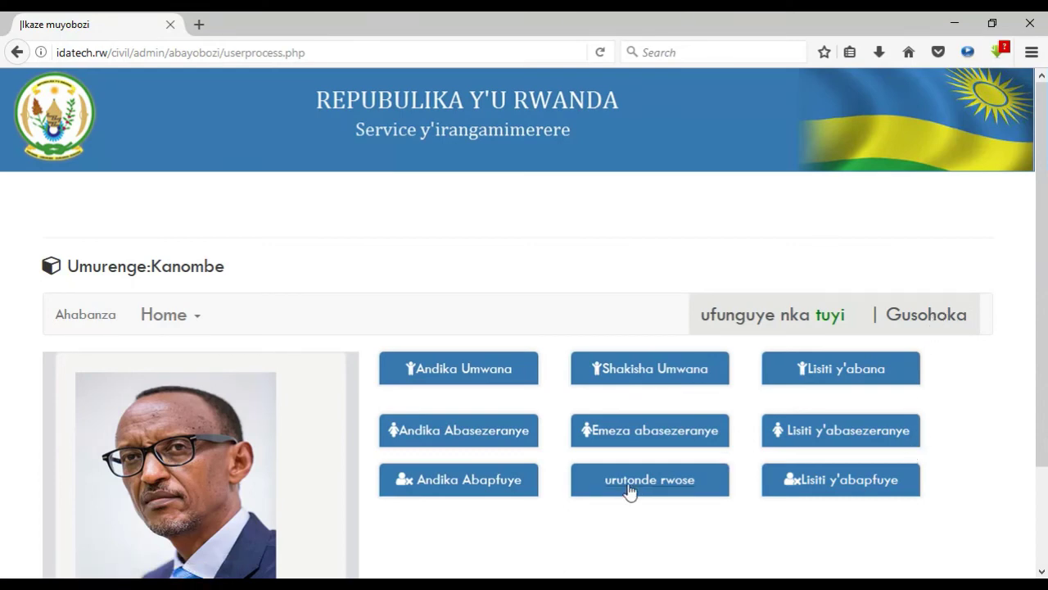
# Step: Check the complete records list, then sign out with Gusohoka
pyautogui.click(453, 430)
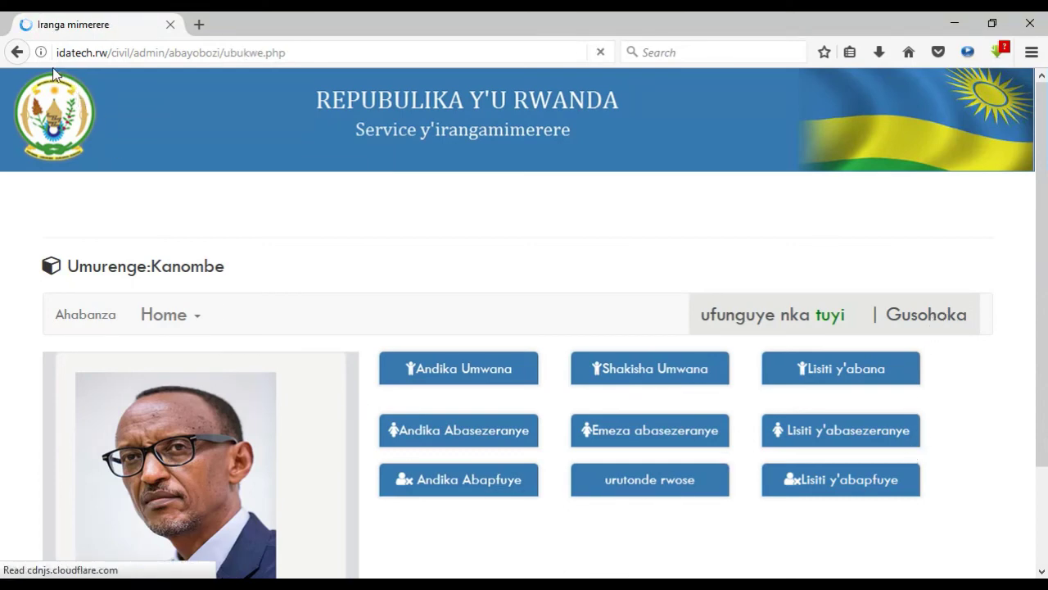
pyautogui.click(17, 52)
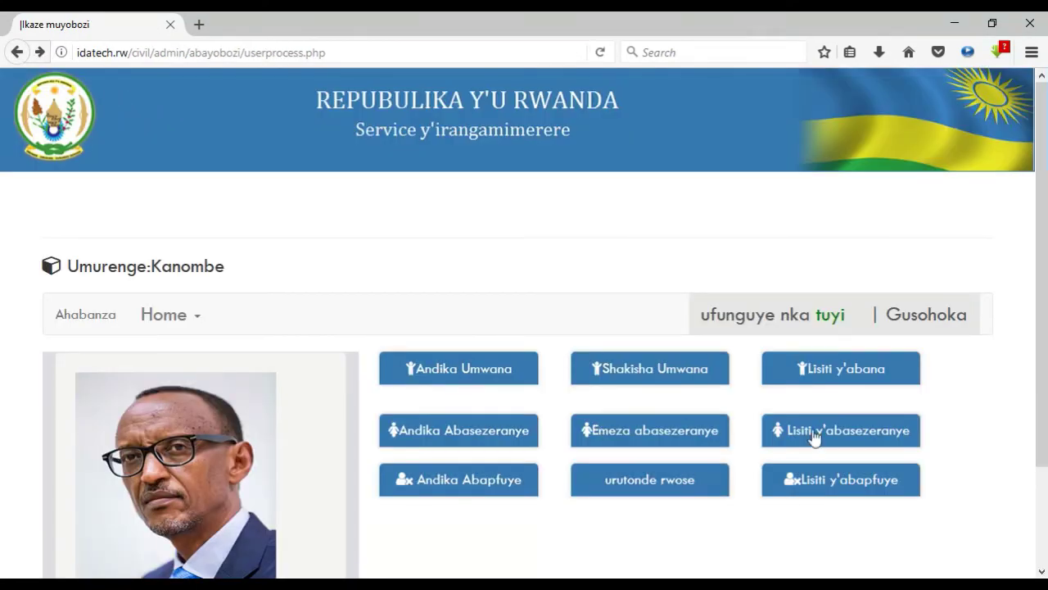
pyautogui.click(929, 327)
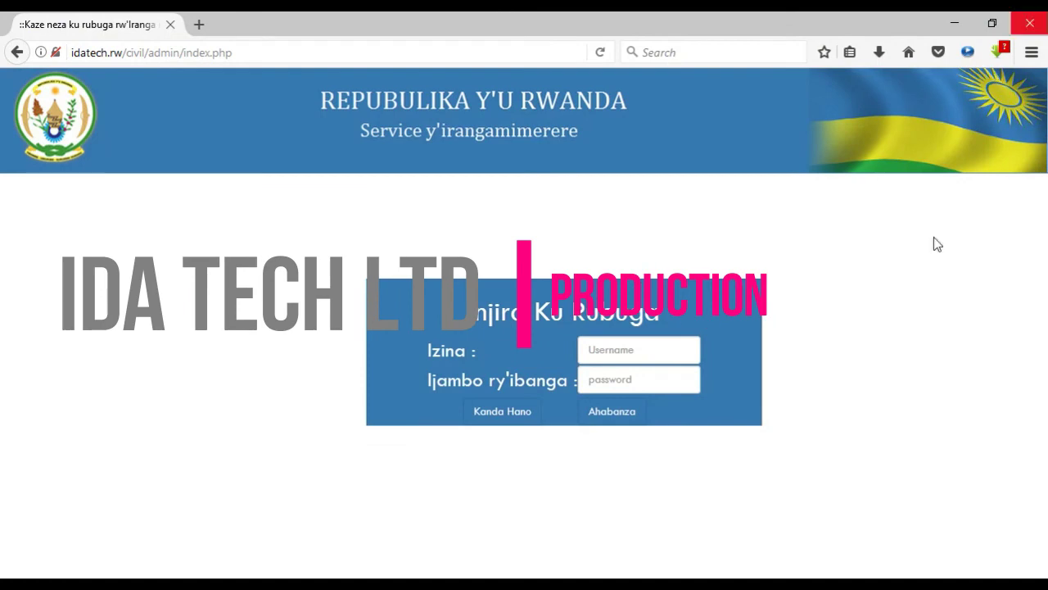
pyautogui.moveTo(697, 487)
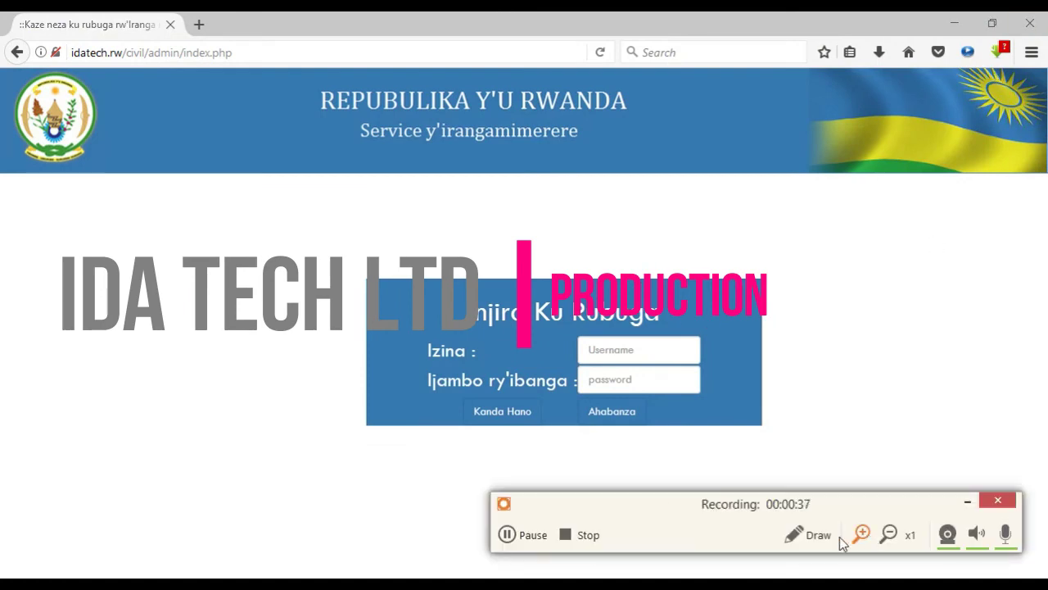